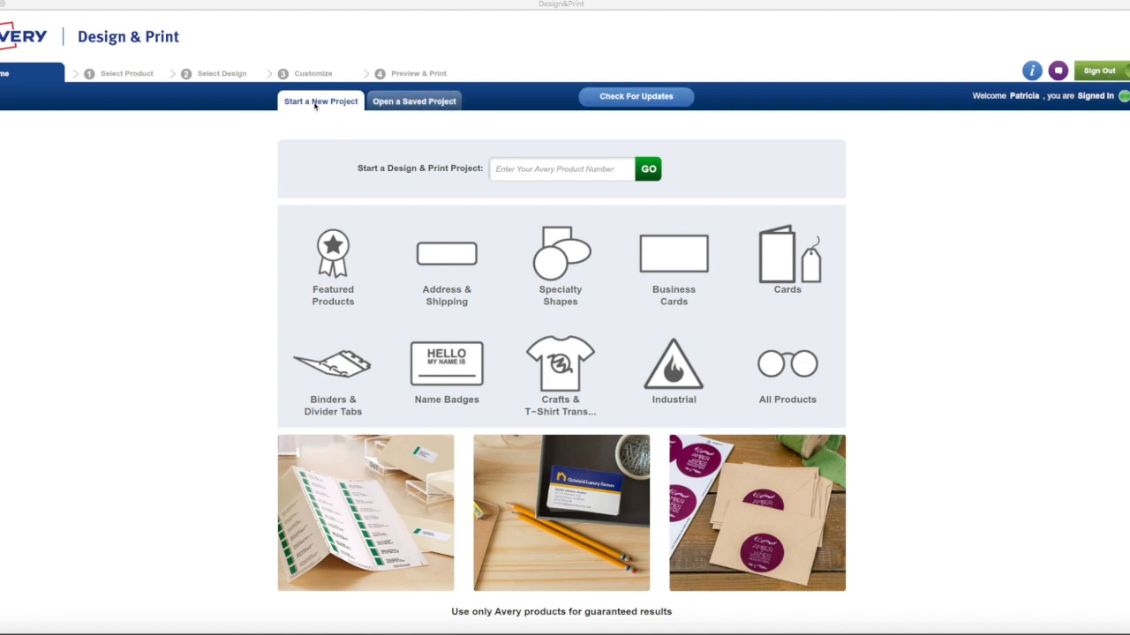
Start a project for product 5160, Easy Peel Address Labels, using the blank design
click(507, 168)
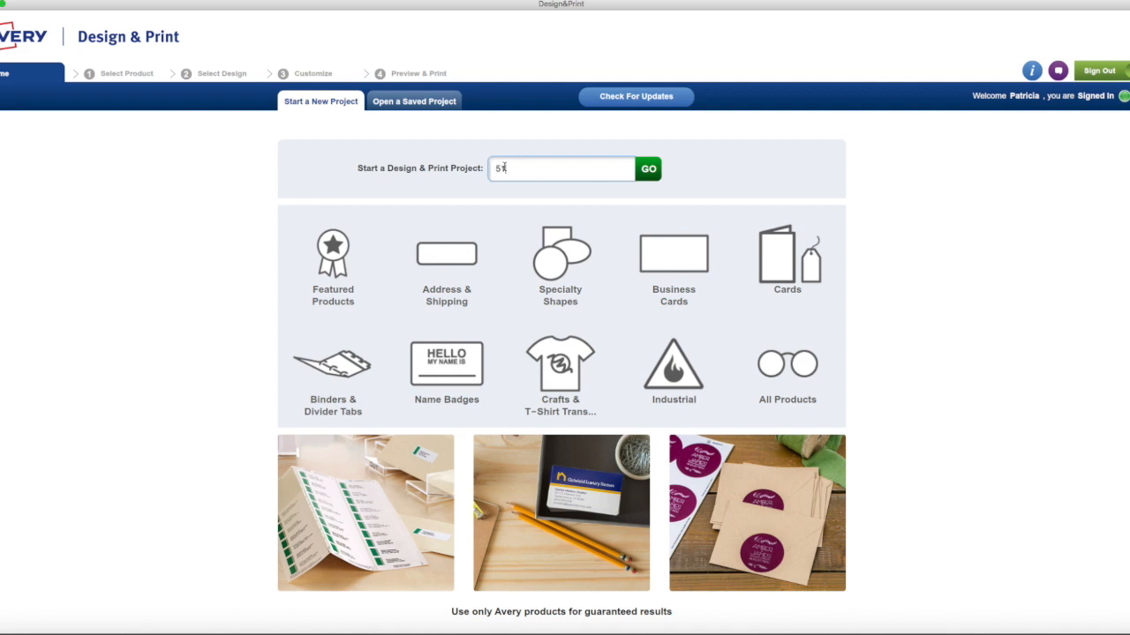
click(463, 267)
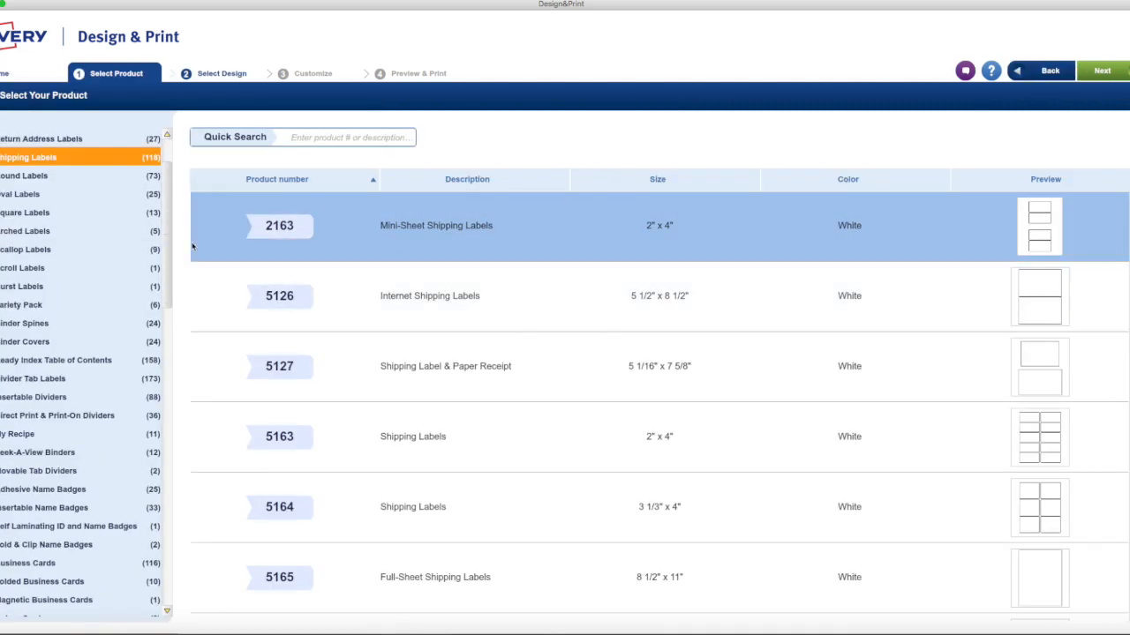
scroll(65, 314, down, 10)
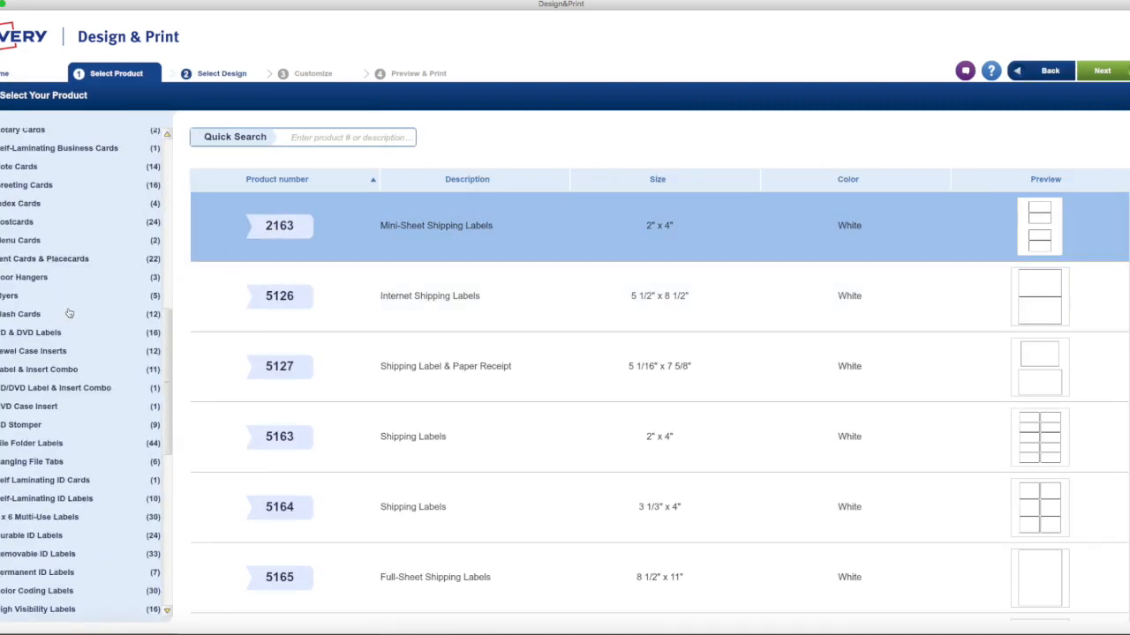
click(336, 141)
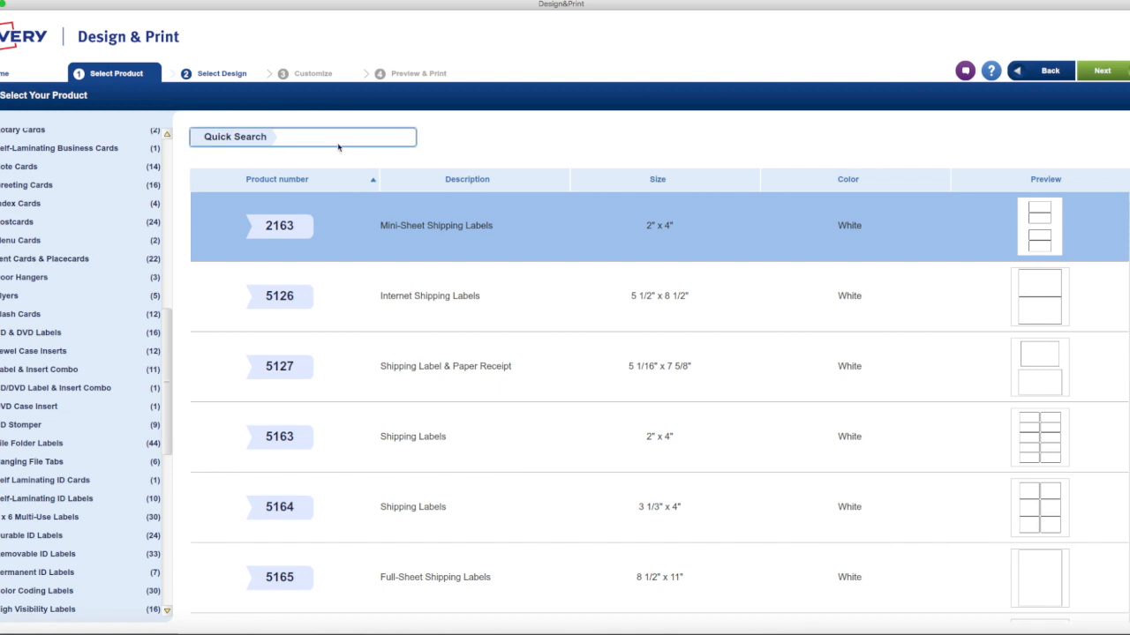
text(5160)
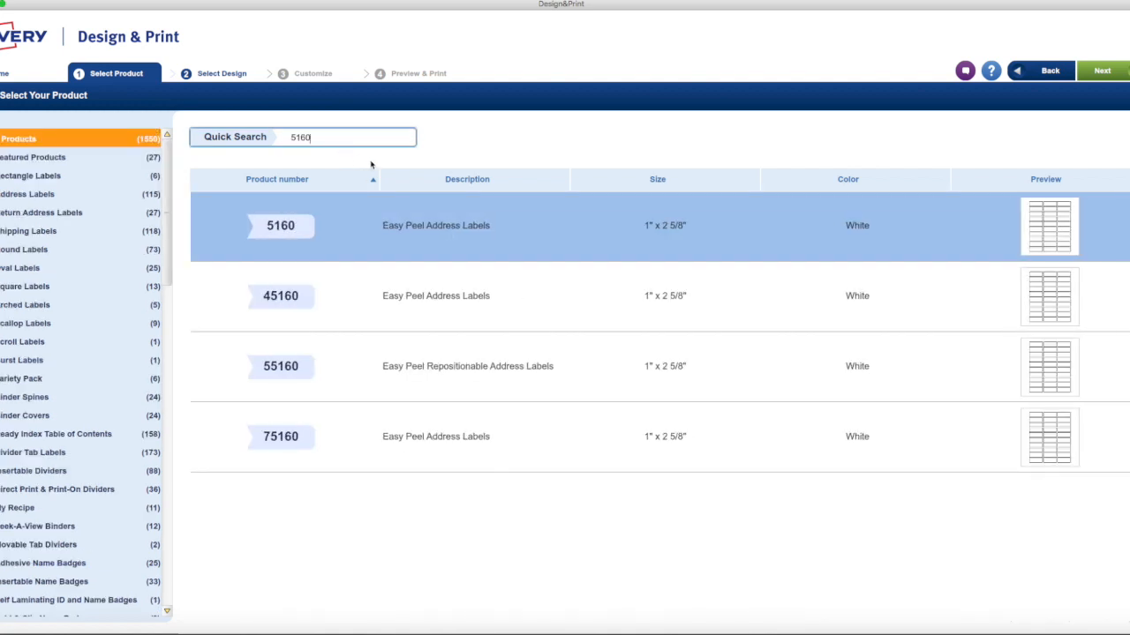
double_click(361, 230)
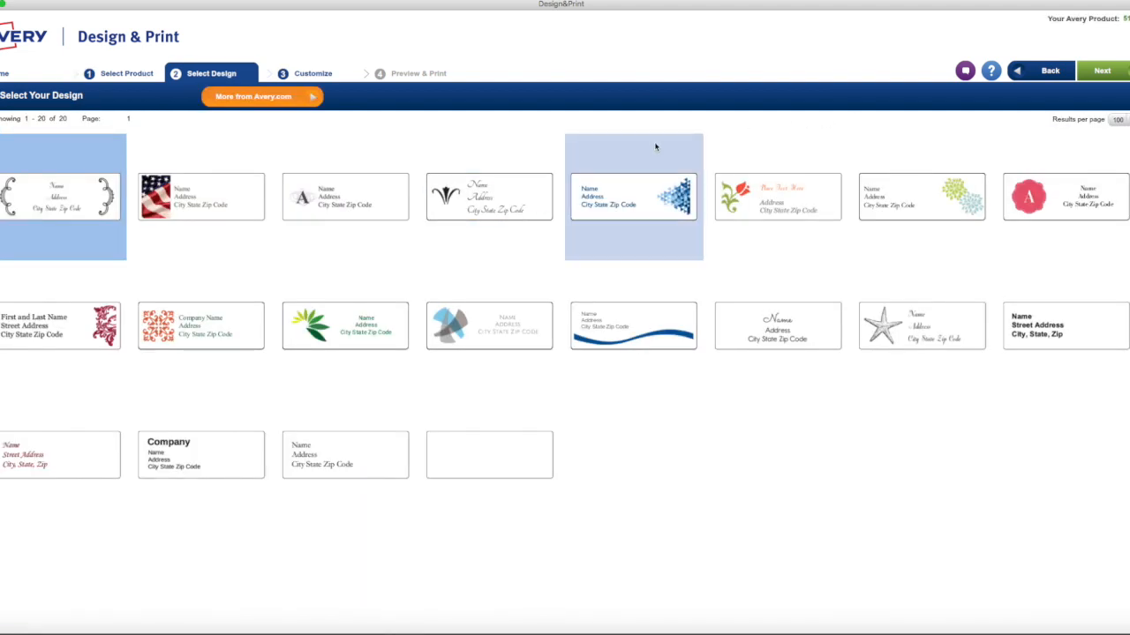
click(491, 464)
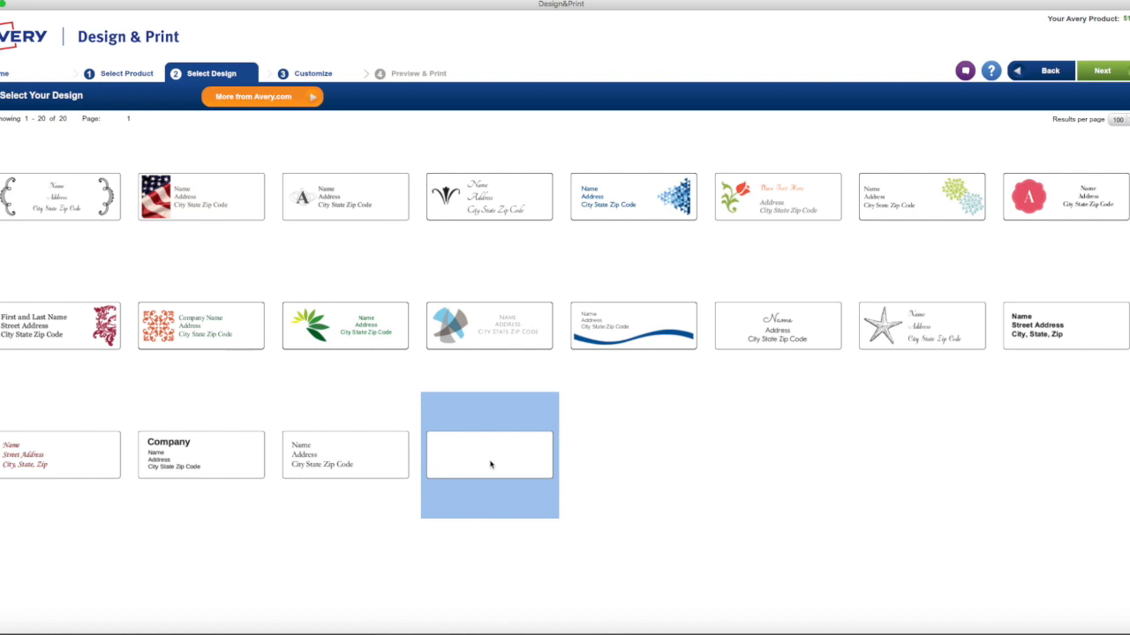
double_click(433, 463)
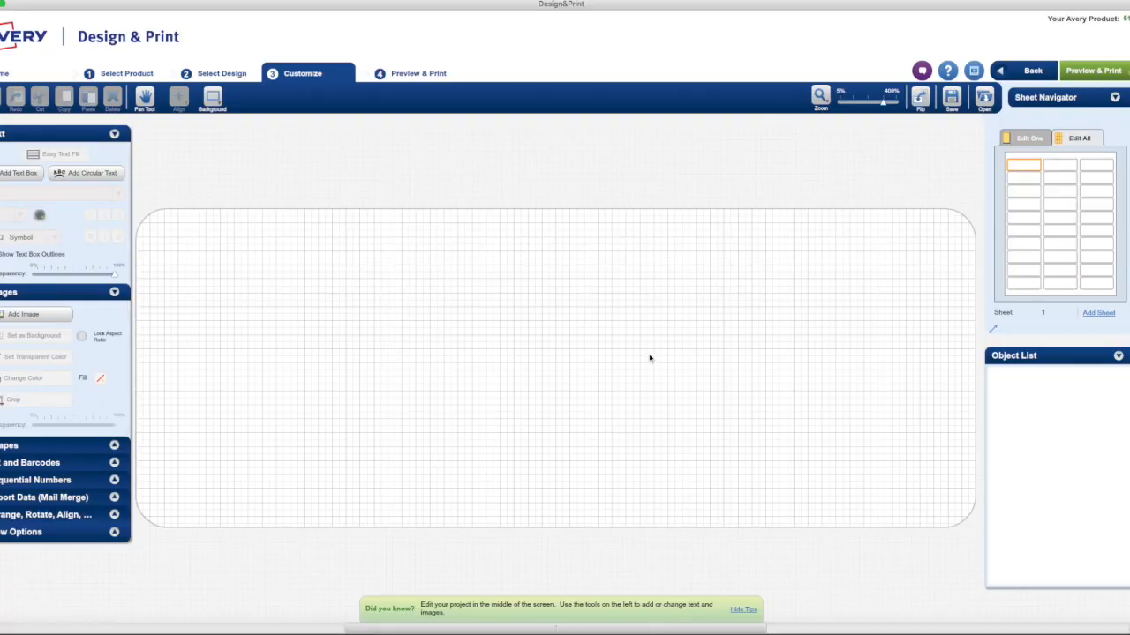
Add the portrait photo to the label from the computer's Pictures folder
click(67, 311)
click(579, 287)
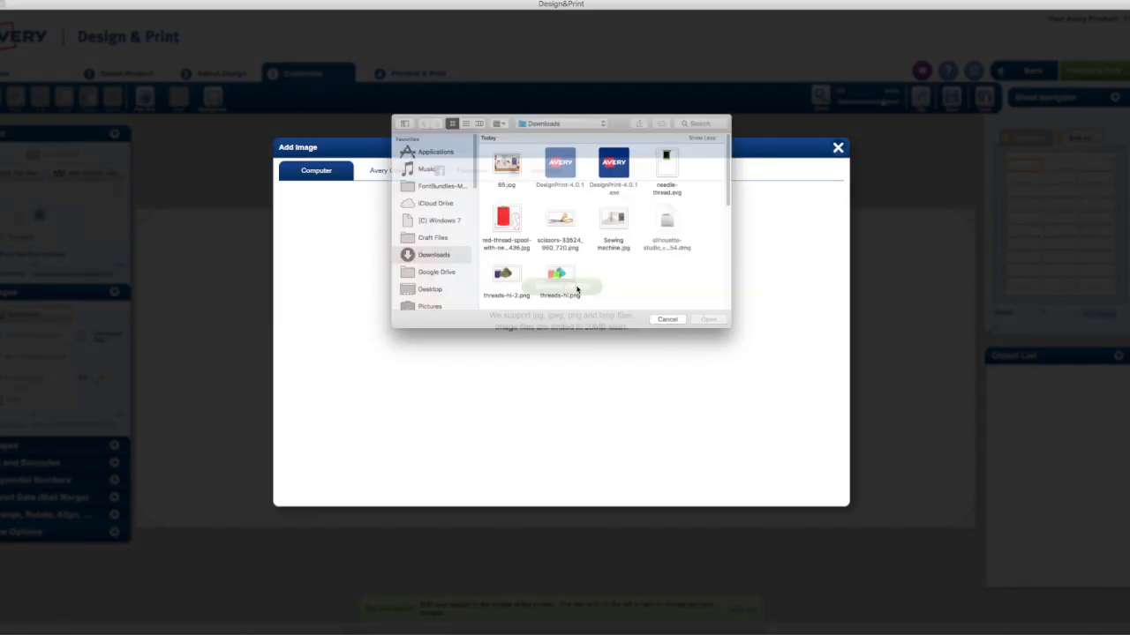
scroll(675, 250, down, 10)
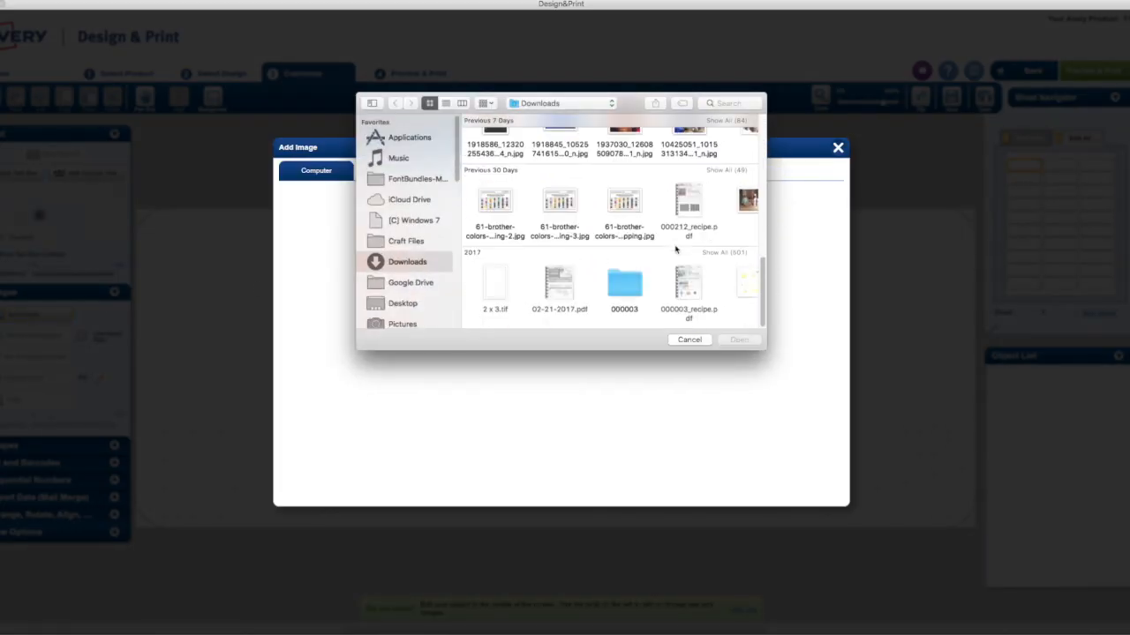
scroll(430, 283, down, 1)
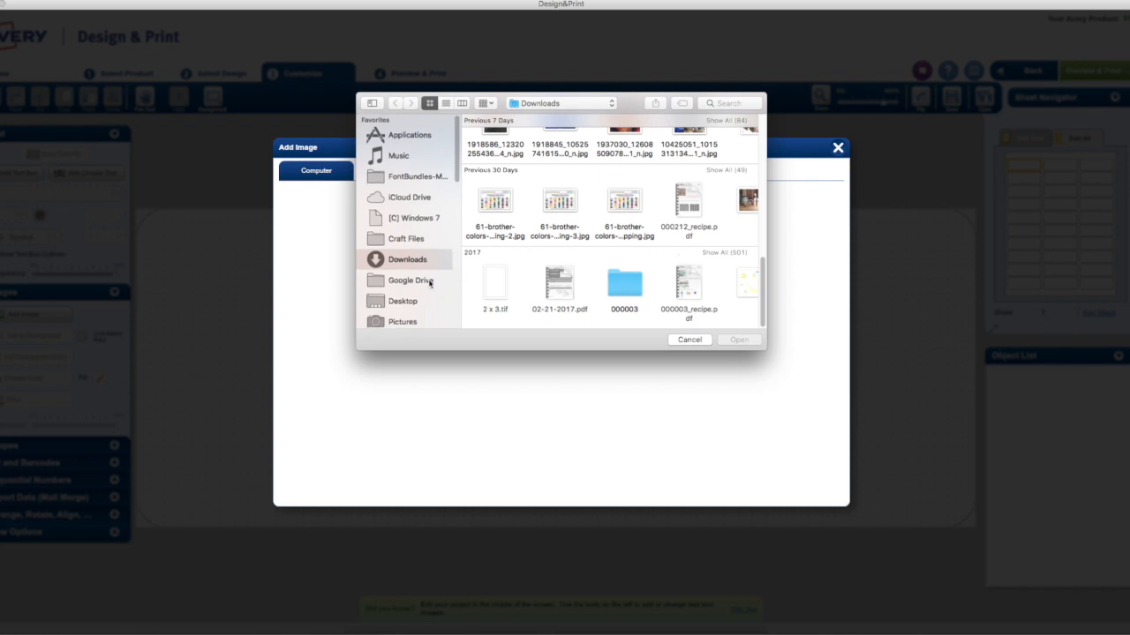
click(408, 324)
double_click(495, 174)
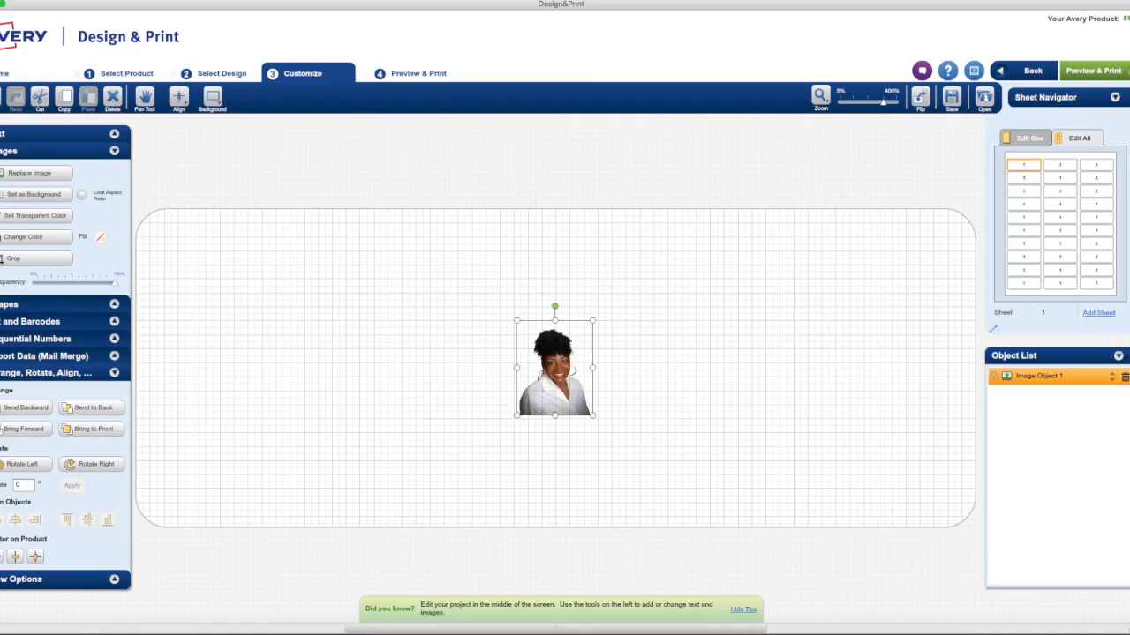
Place the portrait at the label's left end and enlarge it to nearly the full label height
drag(546, 368, 206, 326)
drag(252, 372, 410, 566)
drag(306, 465, 272, 402)
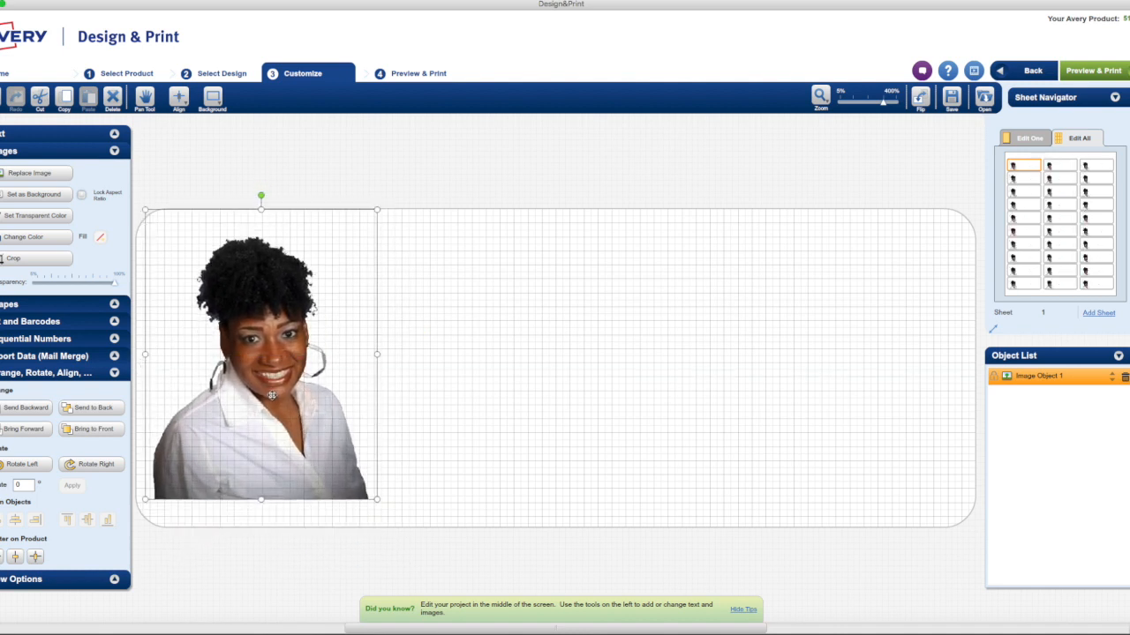
drag(261, 509, 261, 523)
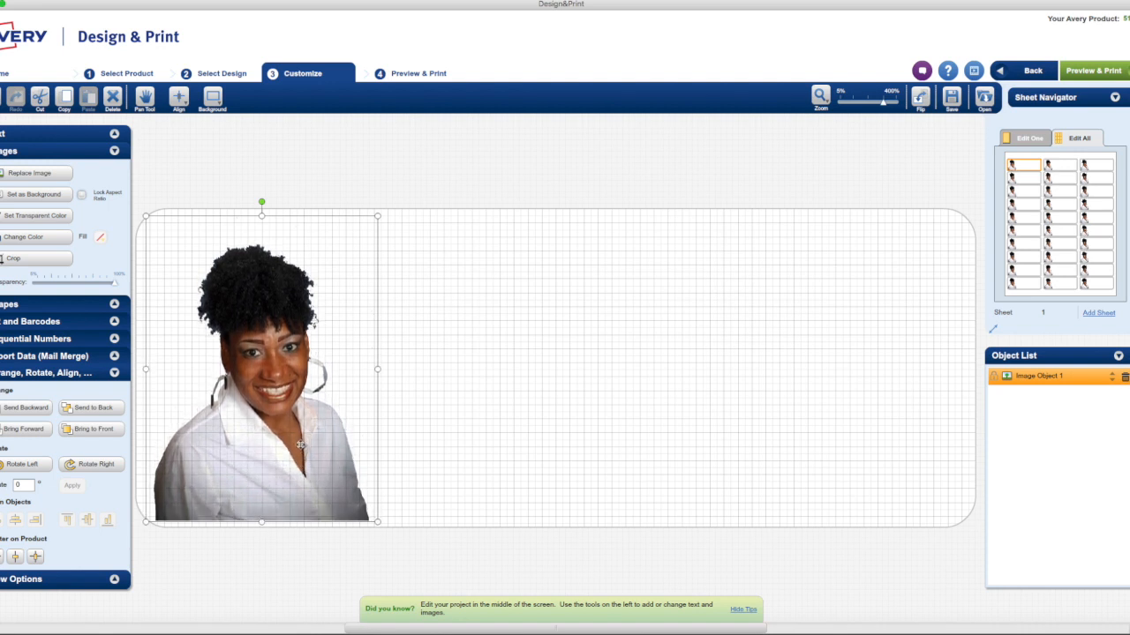
click(514, 368)
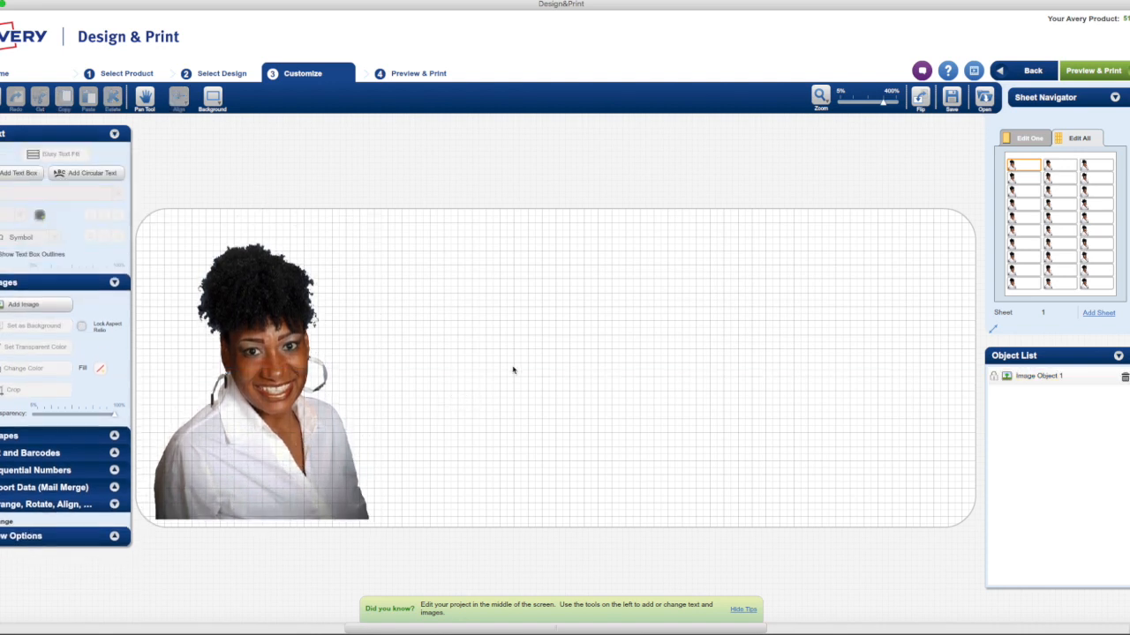
click(311, 362)
click(445, 340)
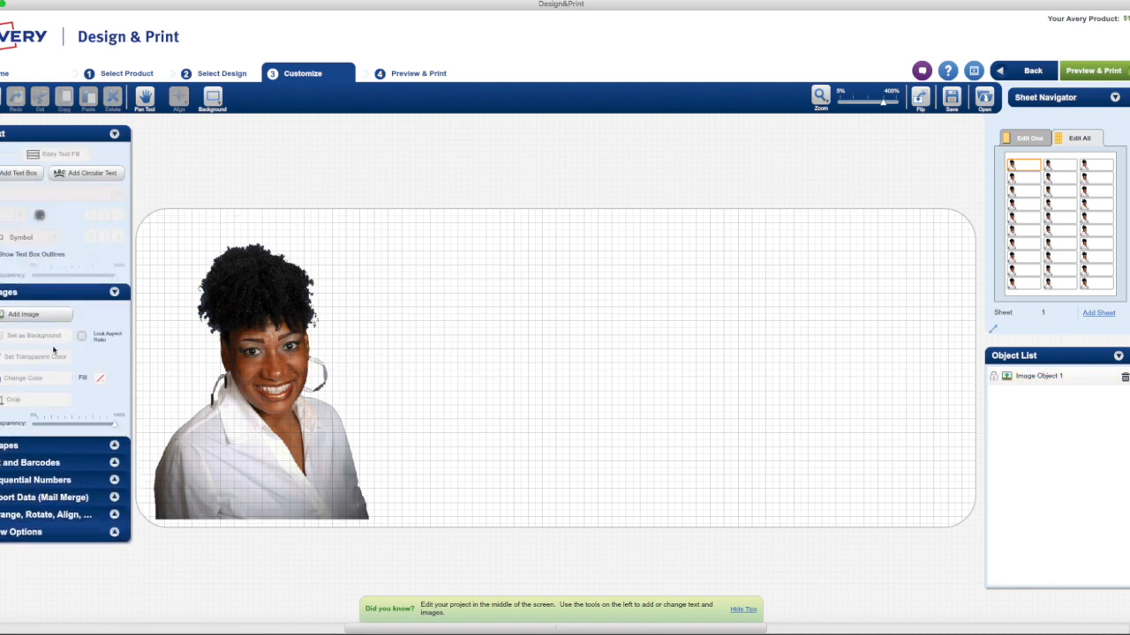
Add a text box and narrow it from its left edge so it starts just right of the portrait
click(19, 173)
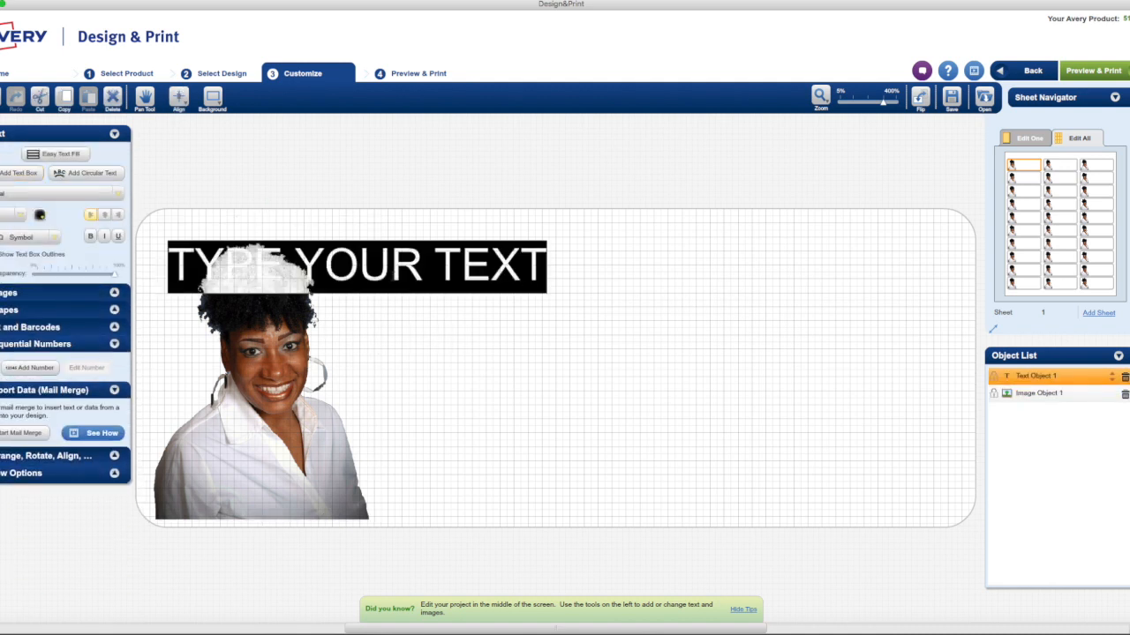
click(362, 277)
double_click(361, 277)
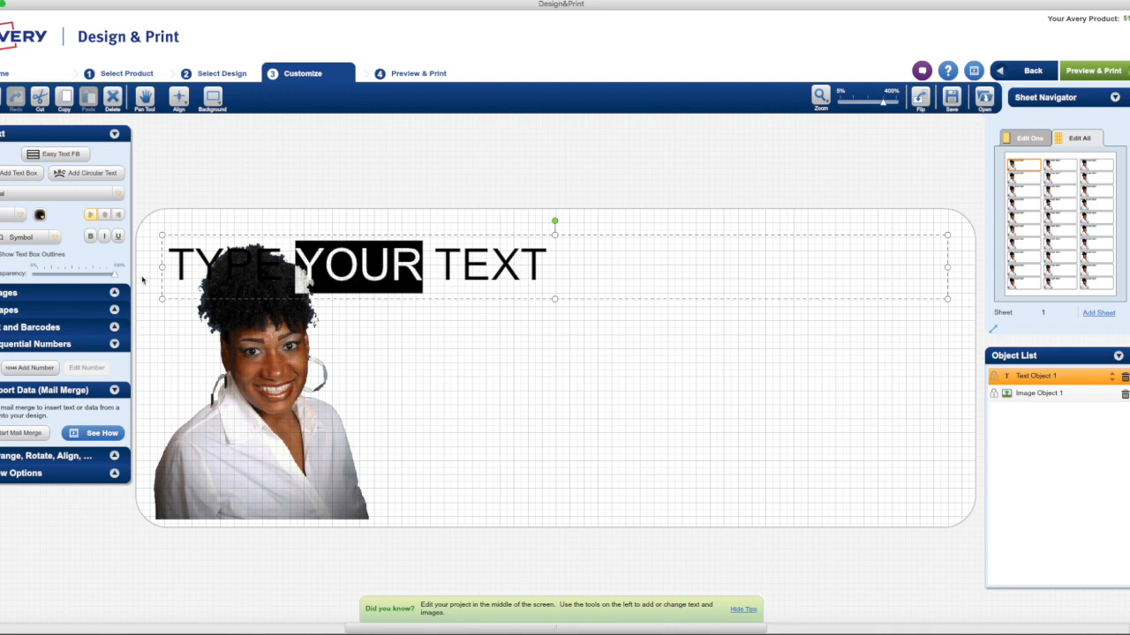
drag(163, 266, 380, 266)
click(450, 273)
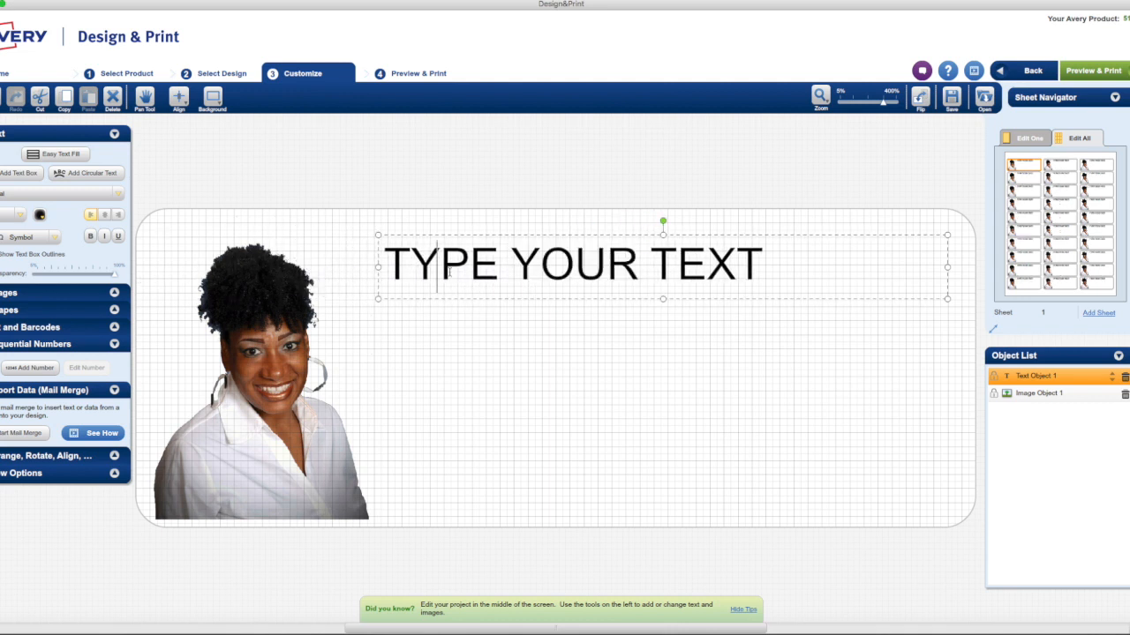
Replace the placeholder text with "Handmade Especially" and "for you By:" on two lines, followed by a blank line
drag(767, 269, 394, 242)
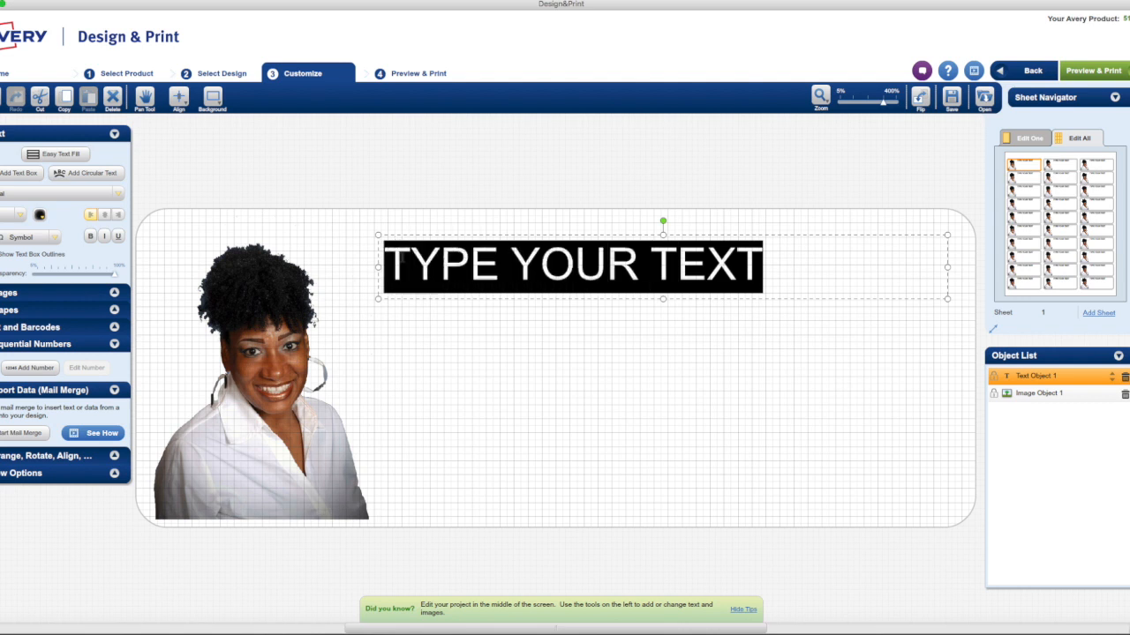
text(H)
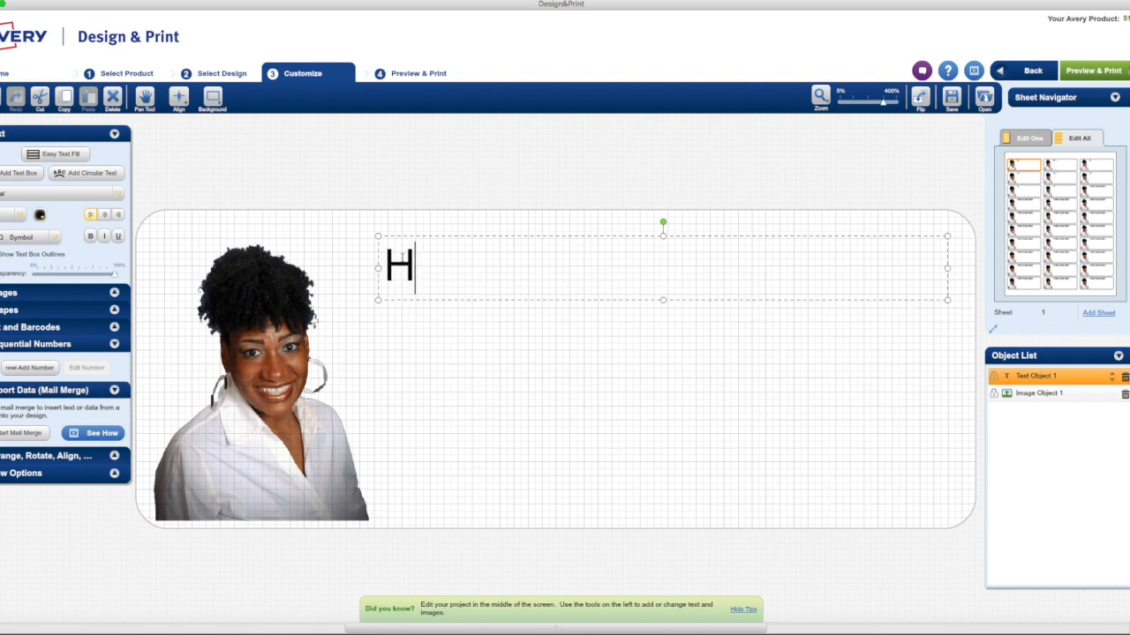
text(andmade )
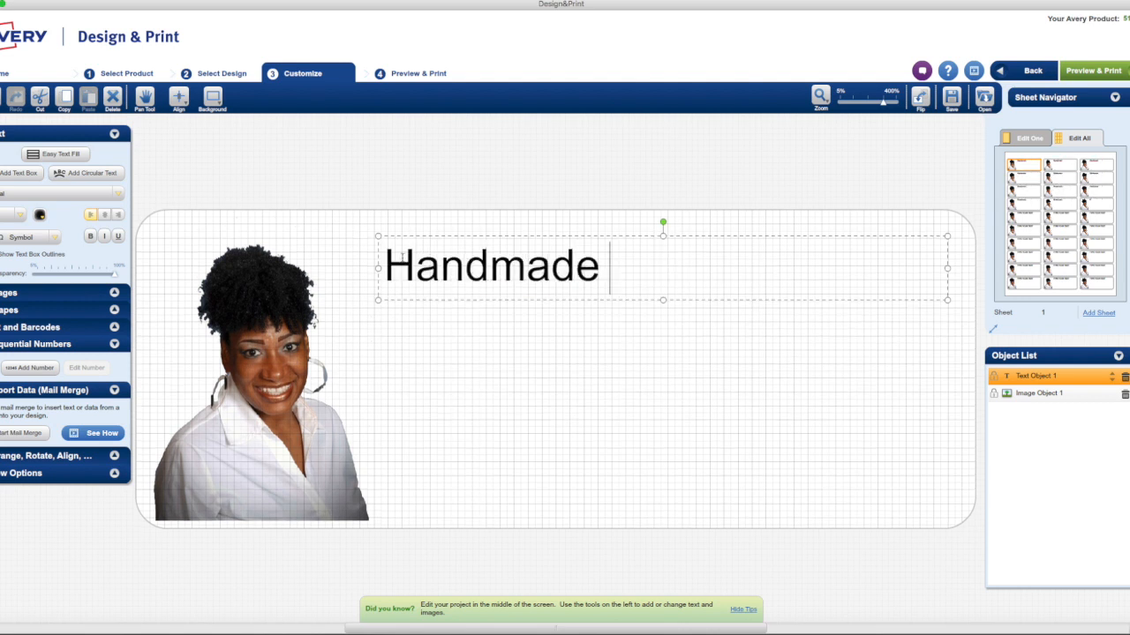
text(Especially for)
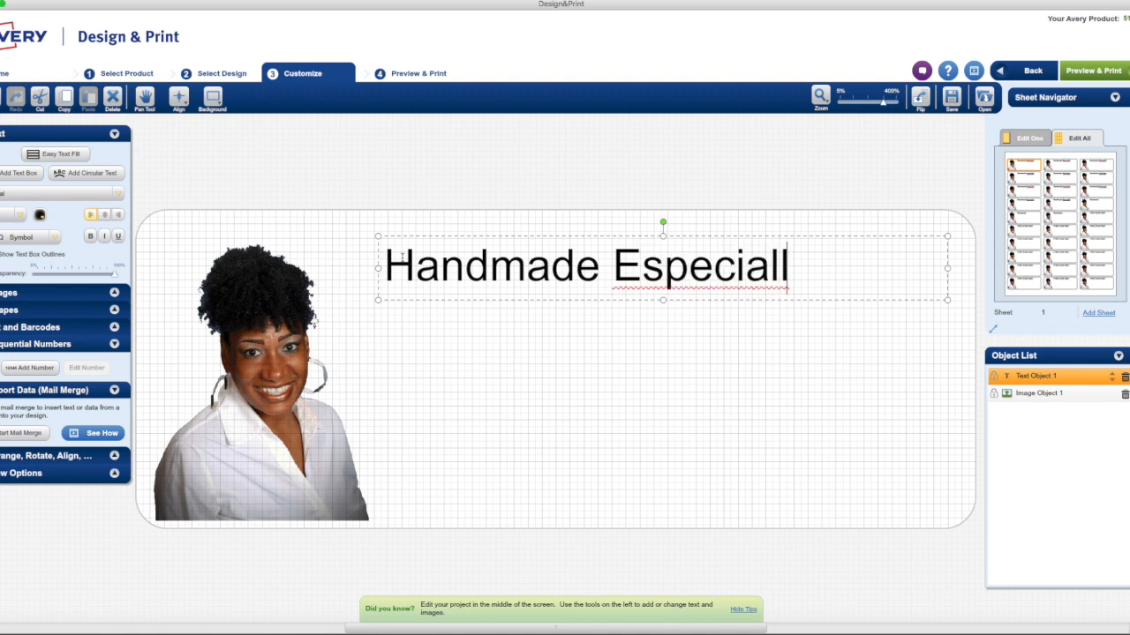
key(BackSpace)
key(BackSpace)
key(BackSpace)
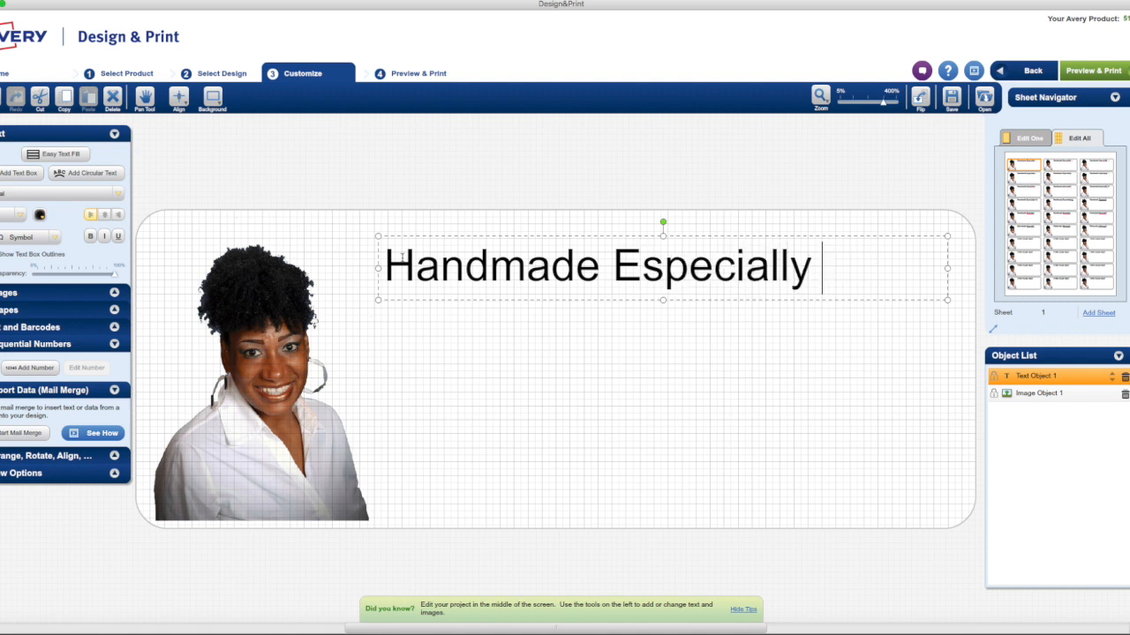
key(Return)
text(for )
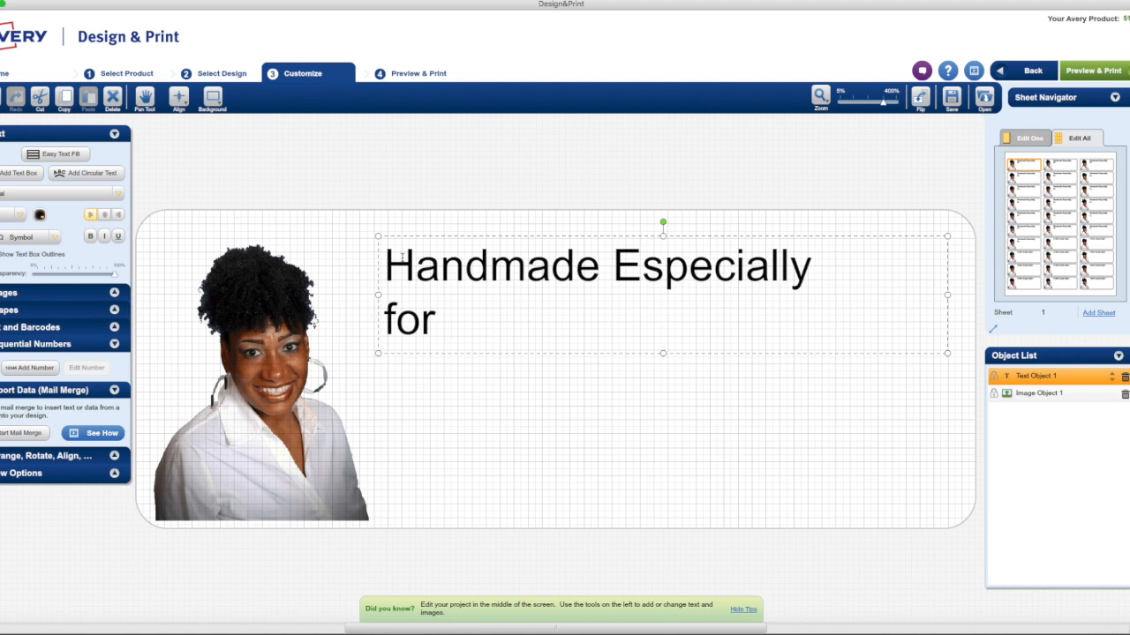
text(you By:)
key(Return)
key(Return)
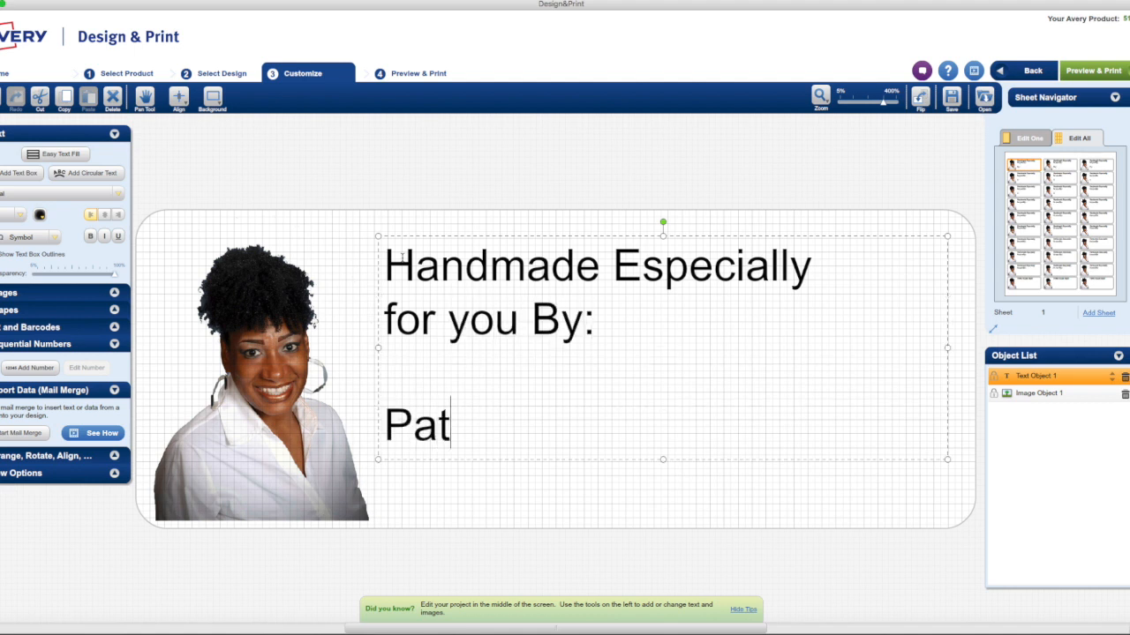
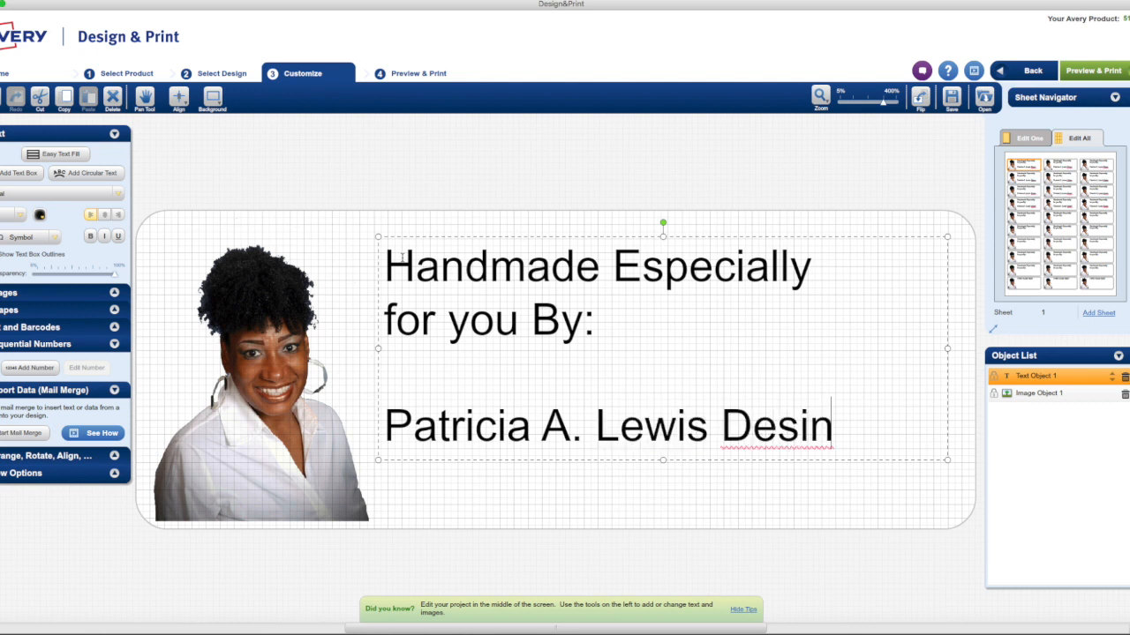
Enter the designer's full name below the blank line, with "Designs" on its own line underneath
text(gns)
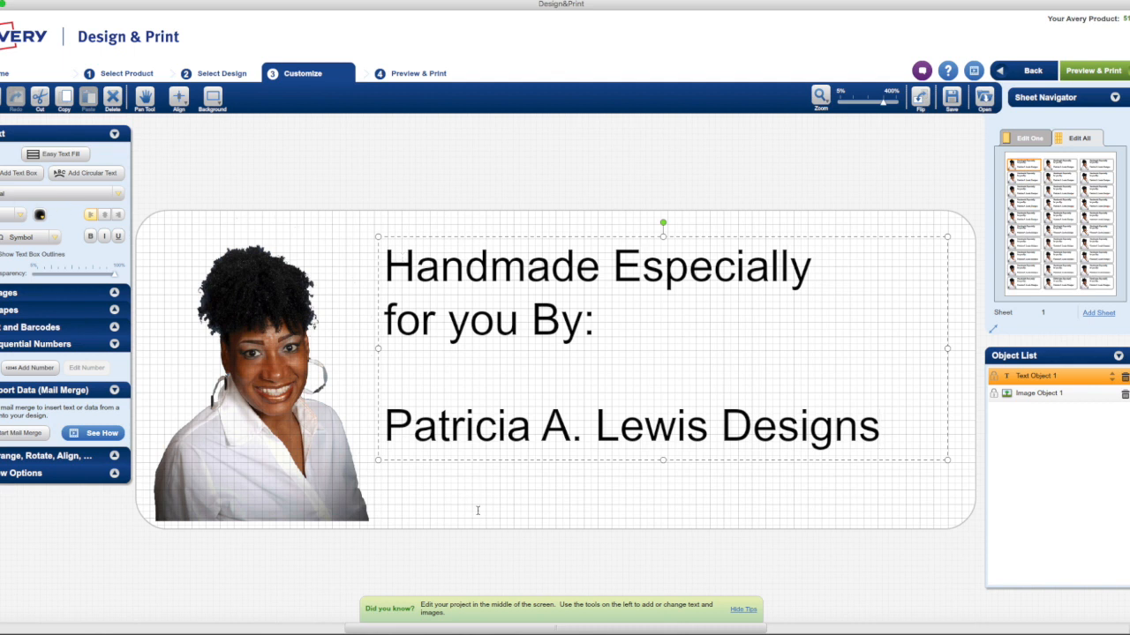
click(715, 406)
key(Return)
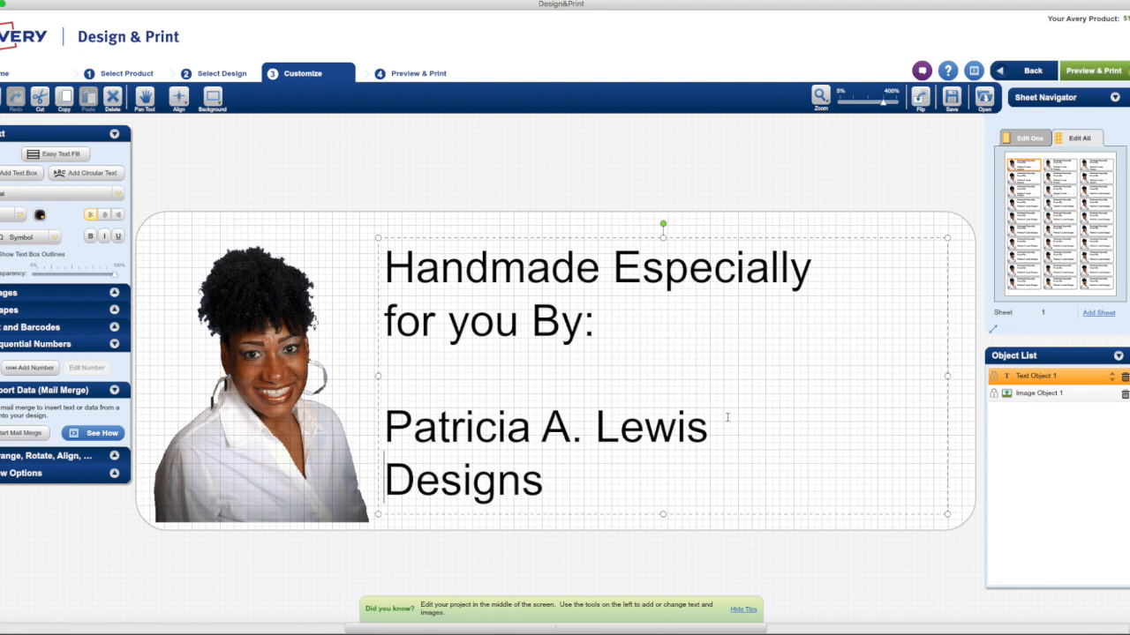
Center the "Handmade Especially for you By:" lines and the business name lines within the text box
drag(597, 325, 383, 265)
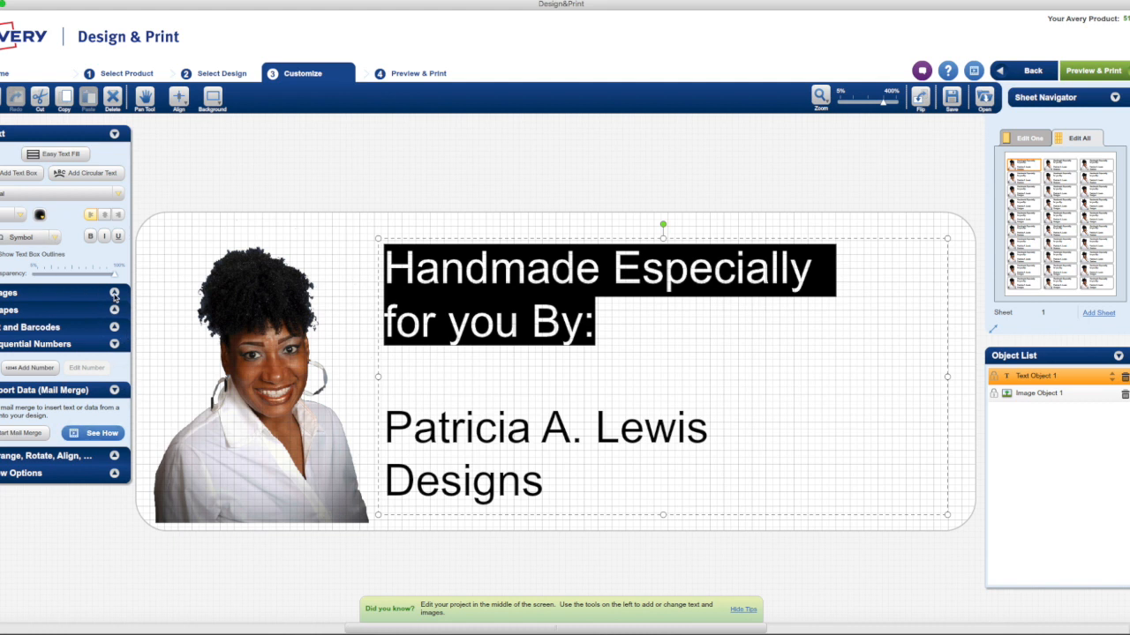
click(107, 215)
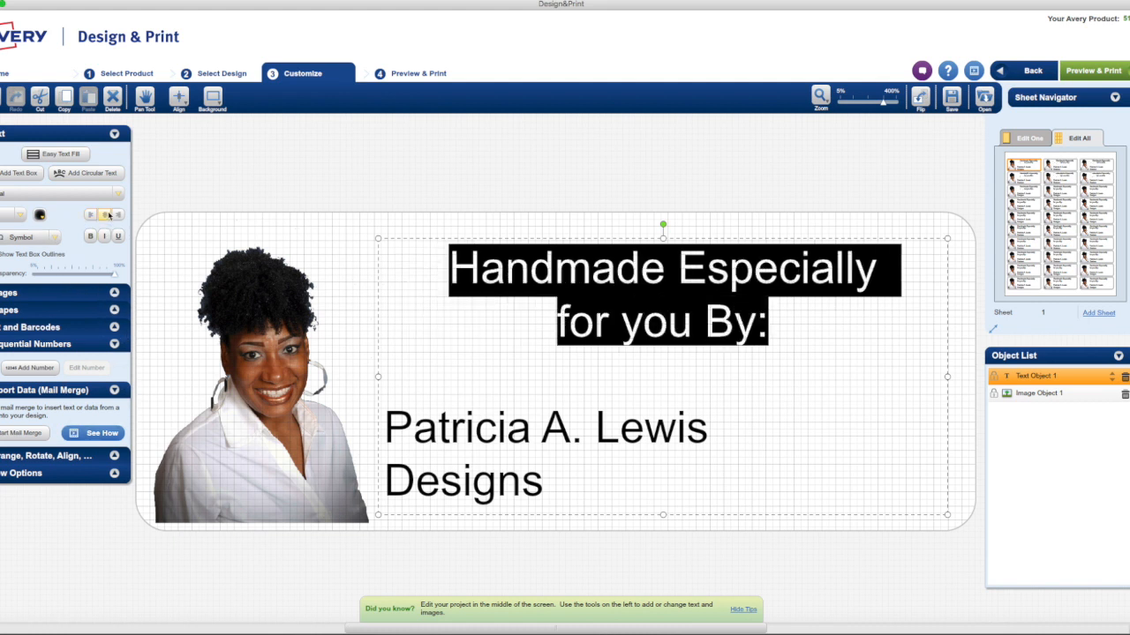
drag(544, 493, 374, 434)
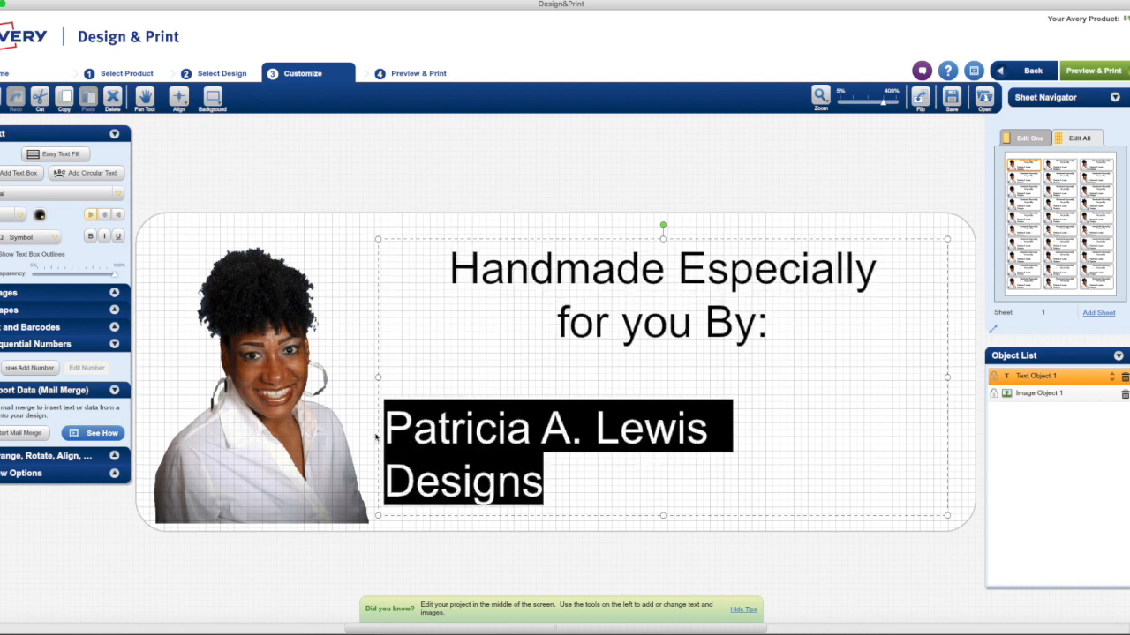
click(108, 215)
Change the font of the "Handmade Especially for you By:" lines to Bubblegum Sans
drag(769, 340, 430, 266)
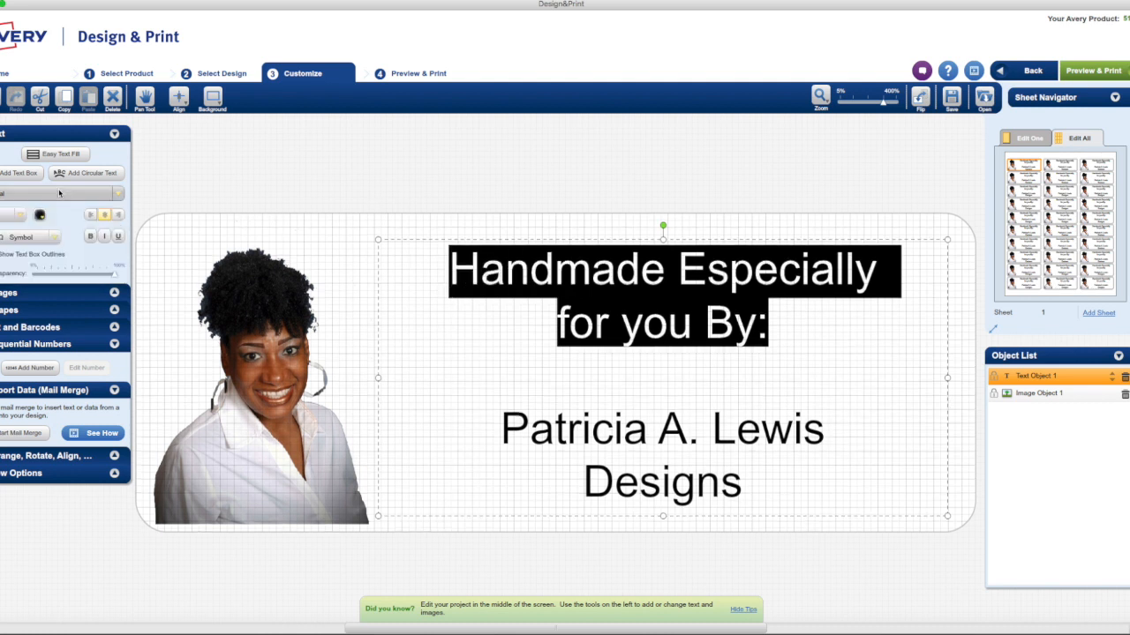
click(119, 194)
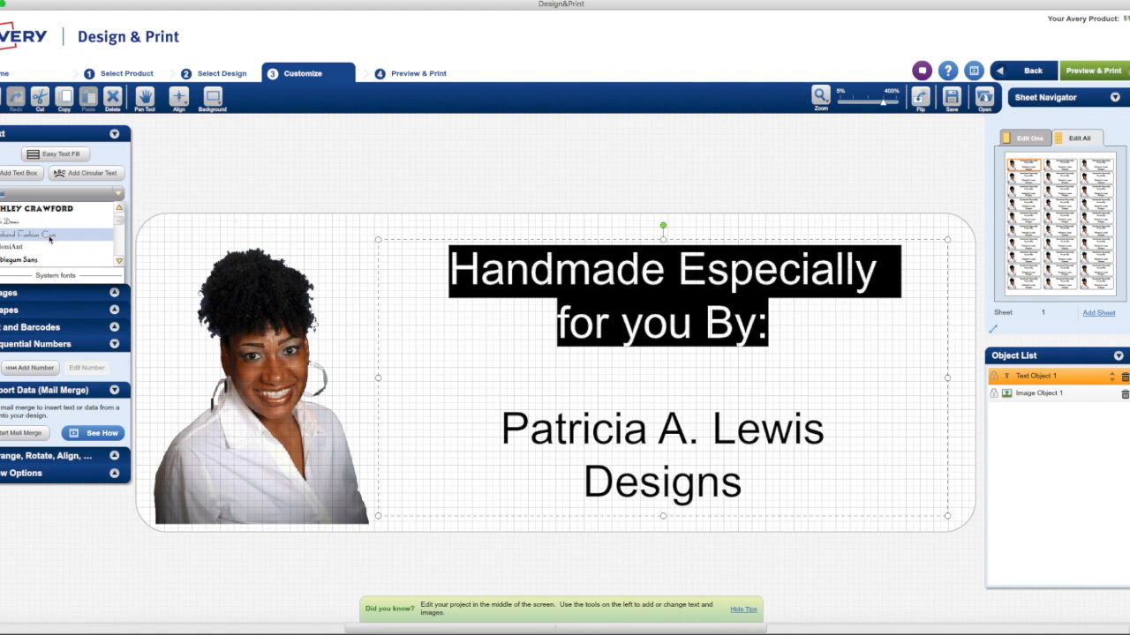
click(50, 259)
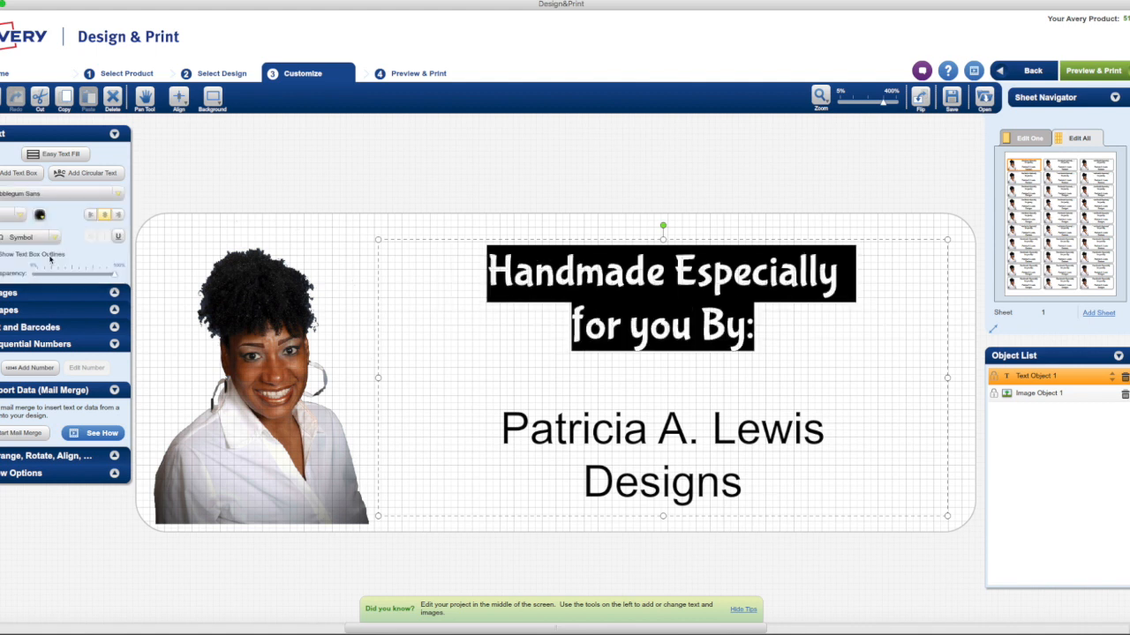
Change the font of the two business name lines below the blank line to Dorchester Script
click(613, 400)
drag(849, 487, 507, 430)
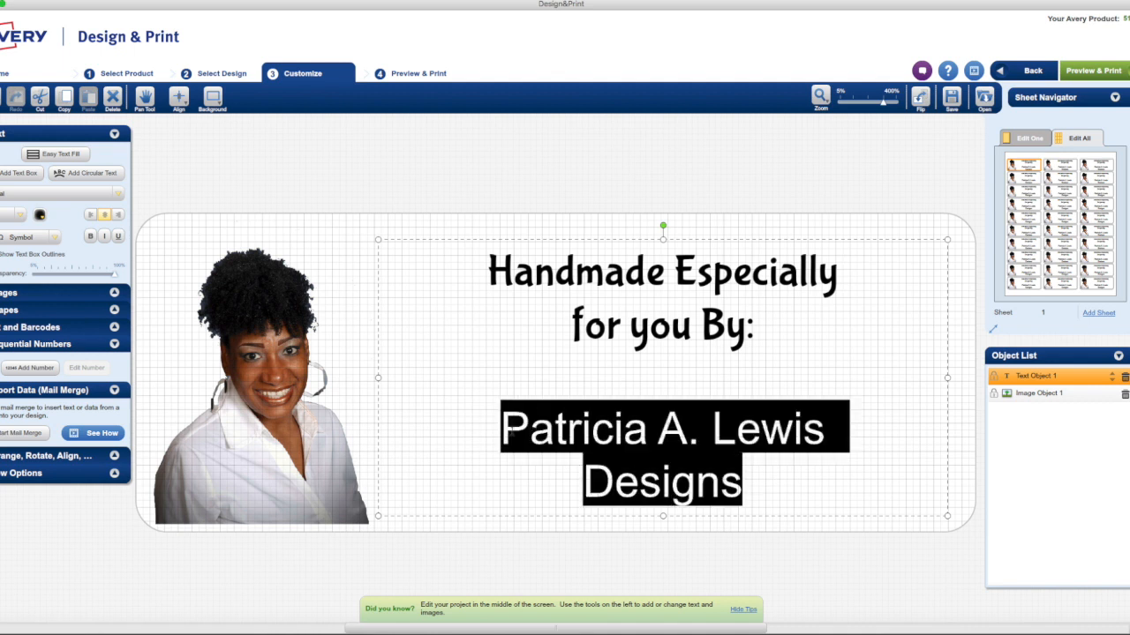
click(118, 195)
scroll(57, 232, down, 4)
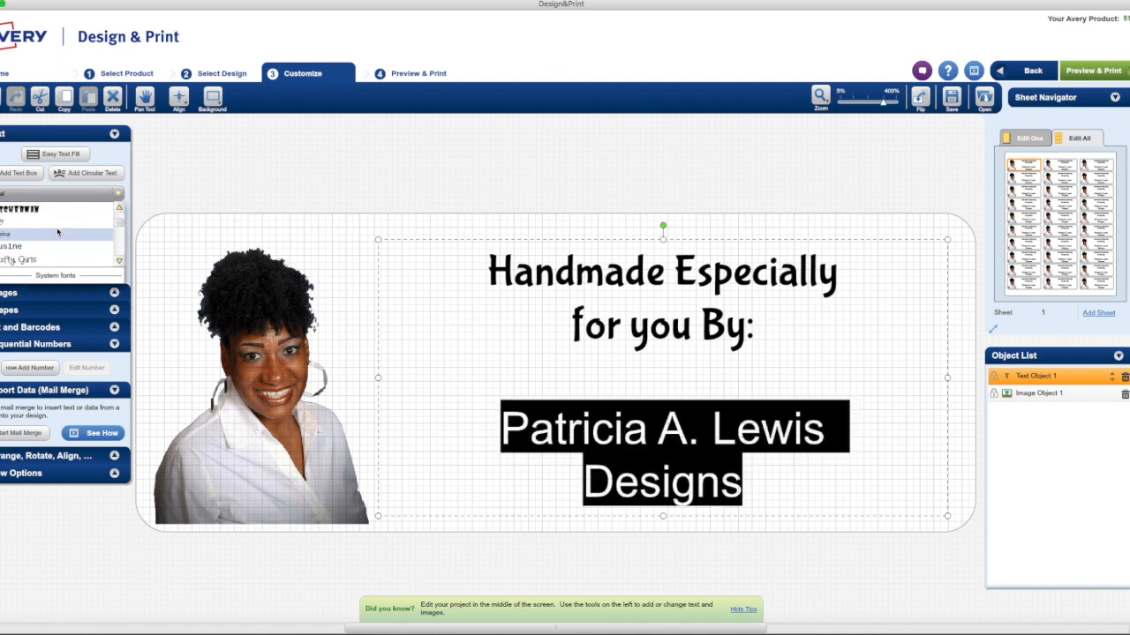
scroll(58, 233, down, 3)
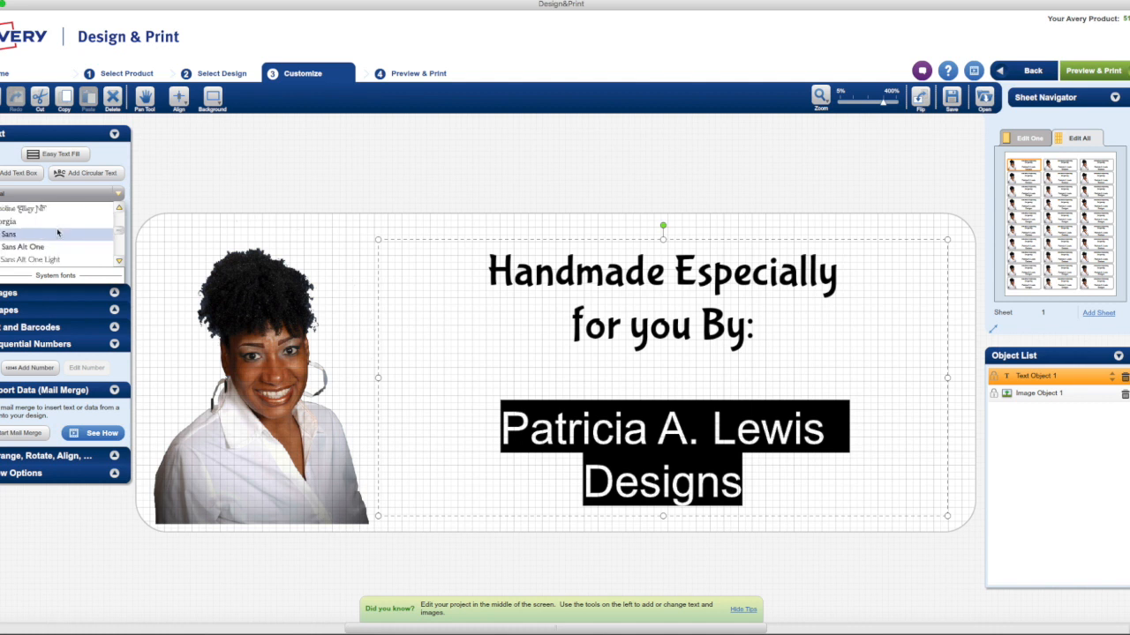
scroll(57, 232, down, 1)
scroll(57, 232, down, 2)
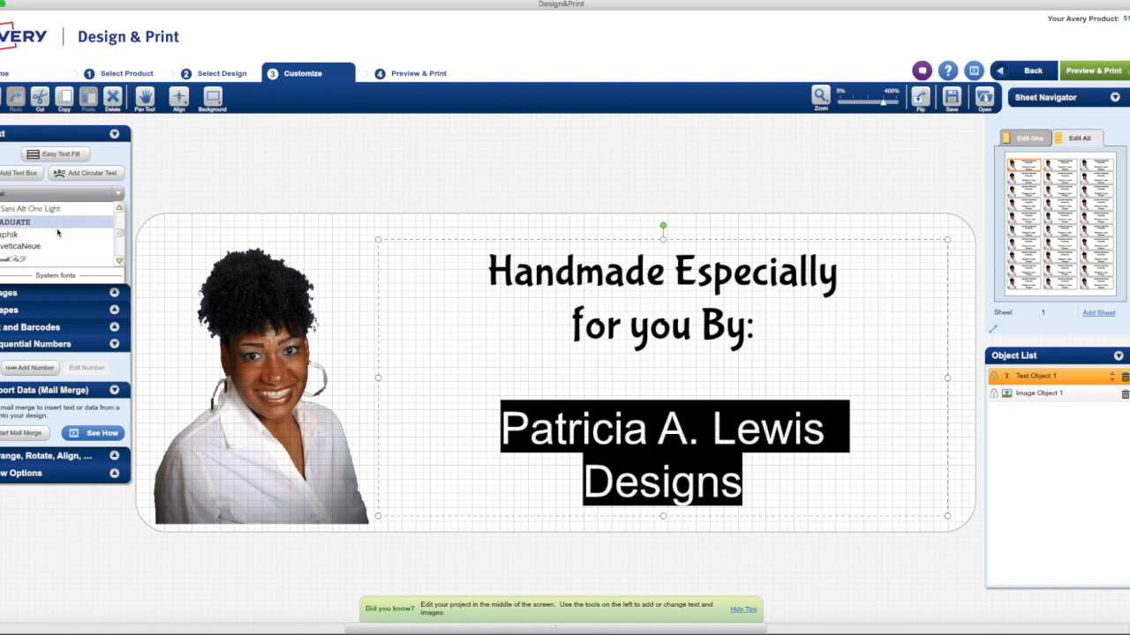
scroll(58, 232, up, 4)
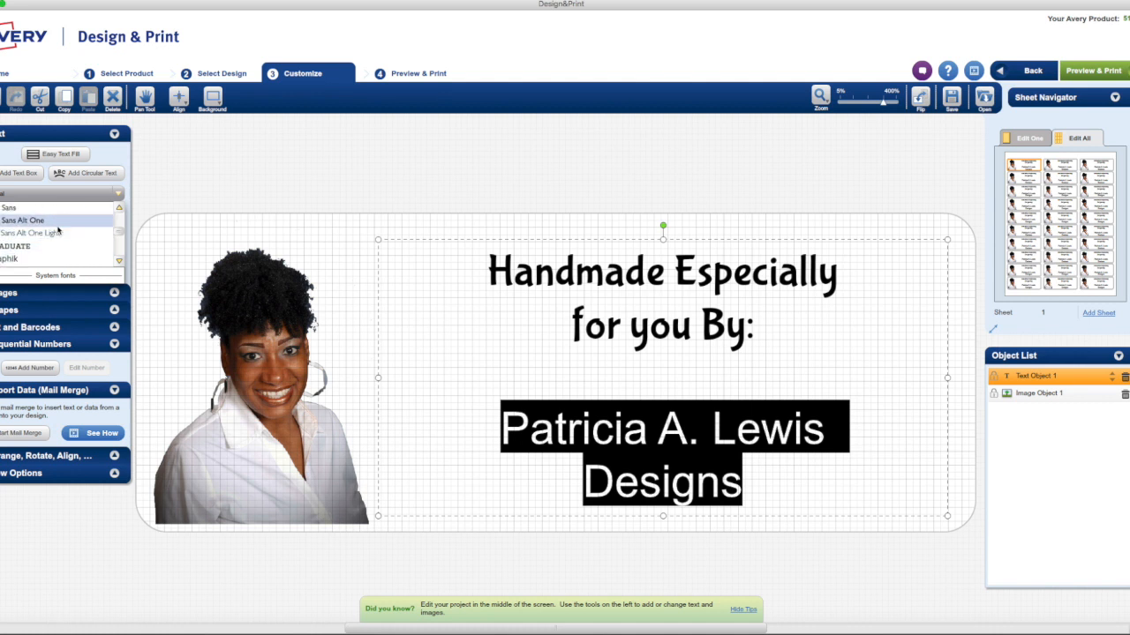
scroll(57, 230, up, 8)
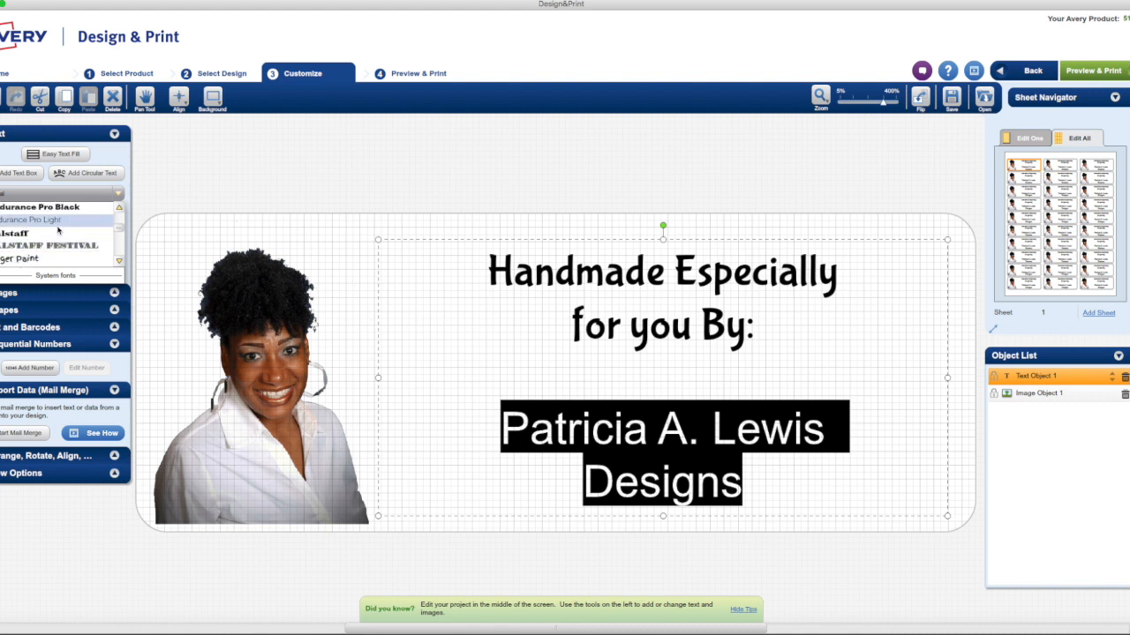
scroll(57, 230, down, 10)
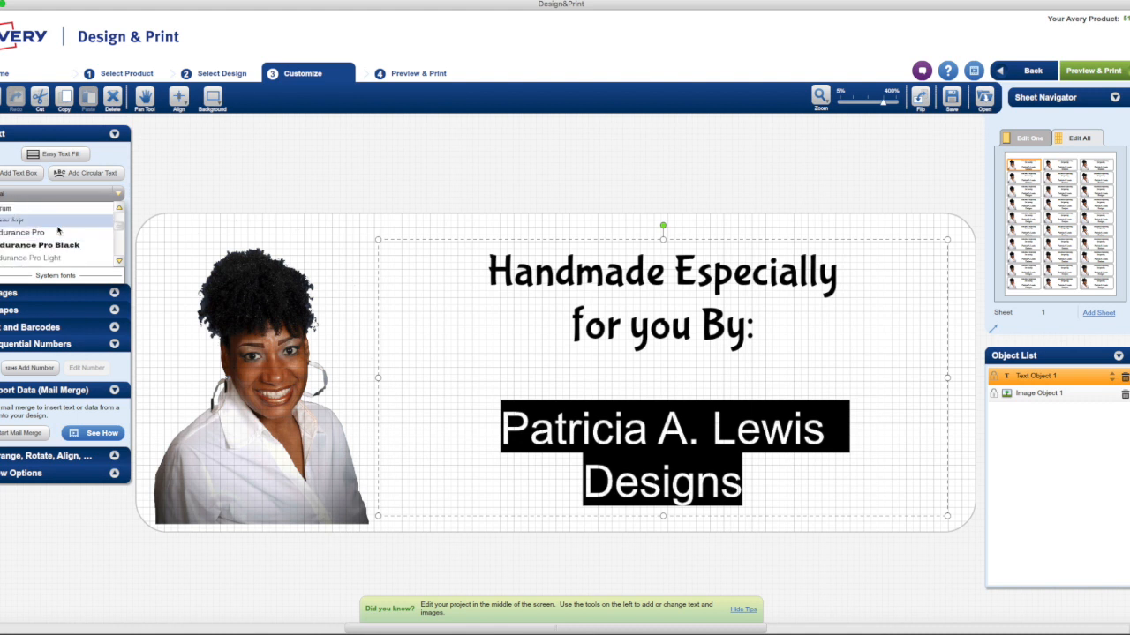
click(57, 230)
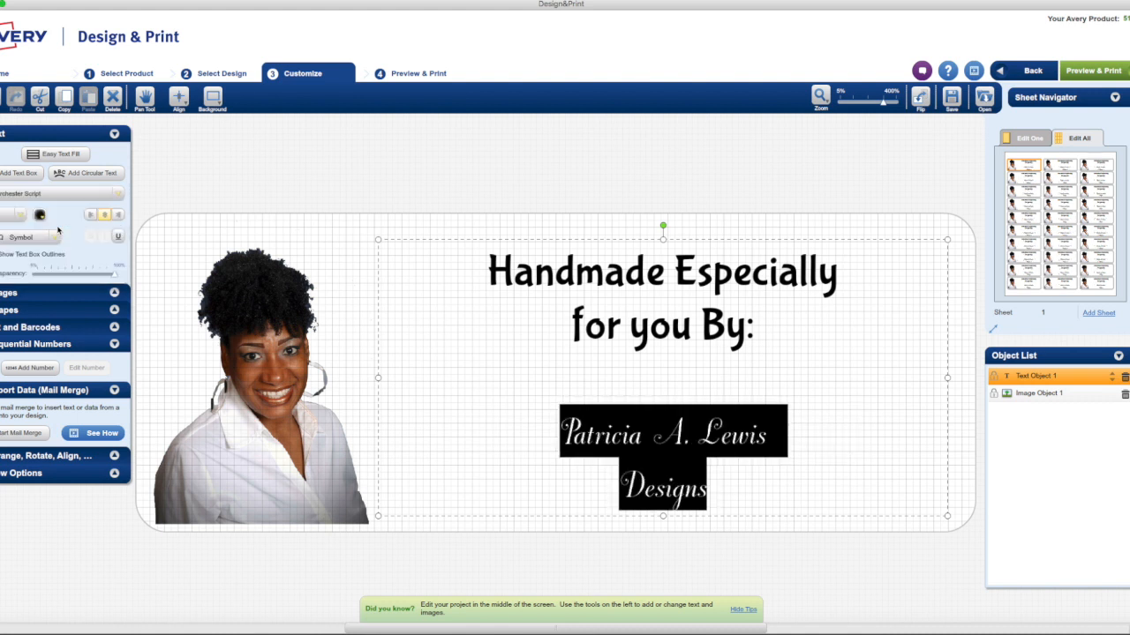
click(100, 195)
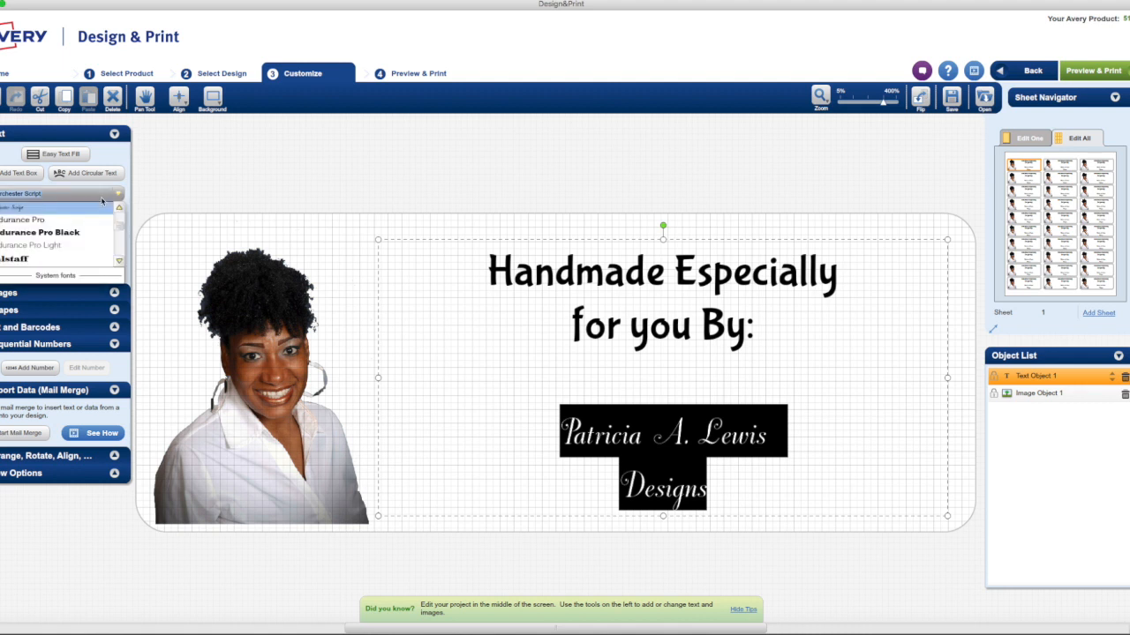
click(874, 434)
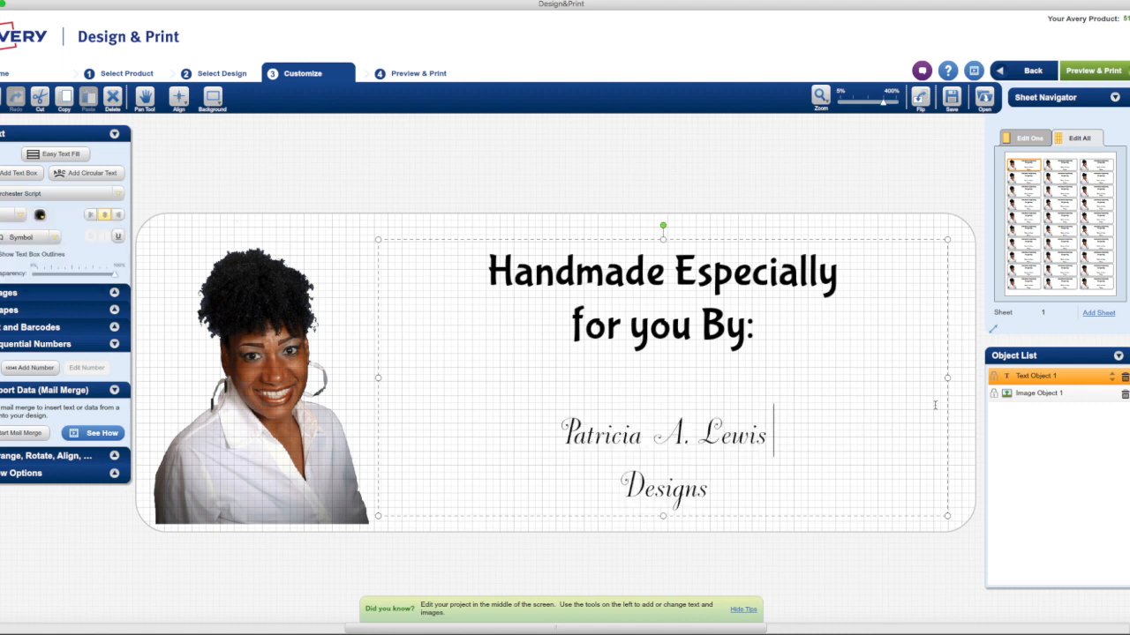
Start adding an image from the Avery Gallery and show its Flowers and Plants category
click(8, 295)
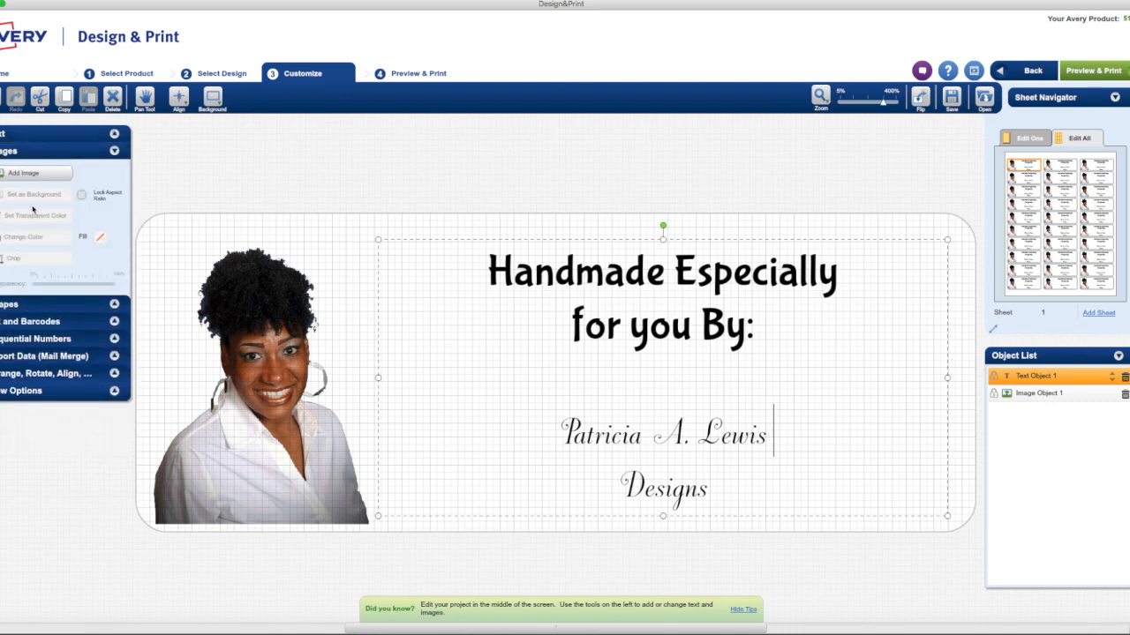
click(32, 174)
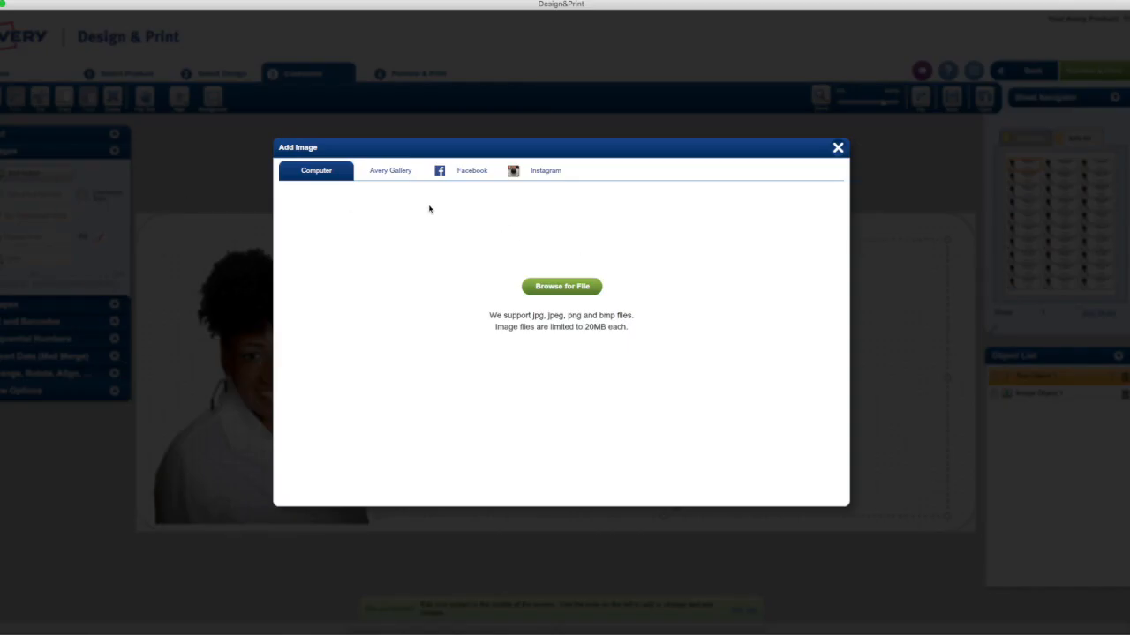
click(387, 171)
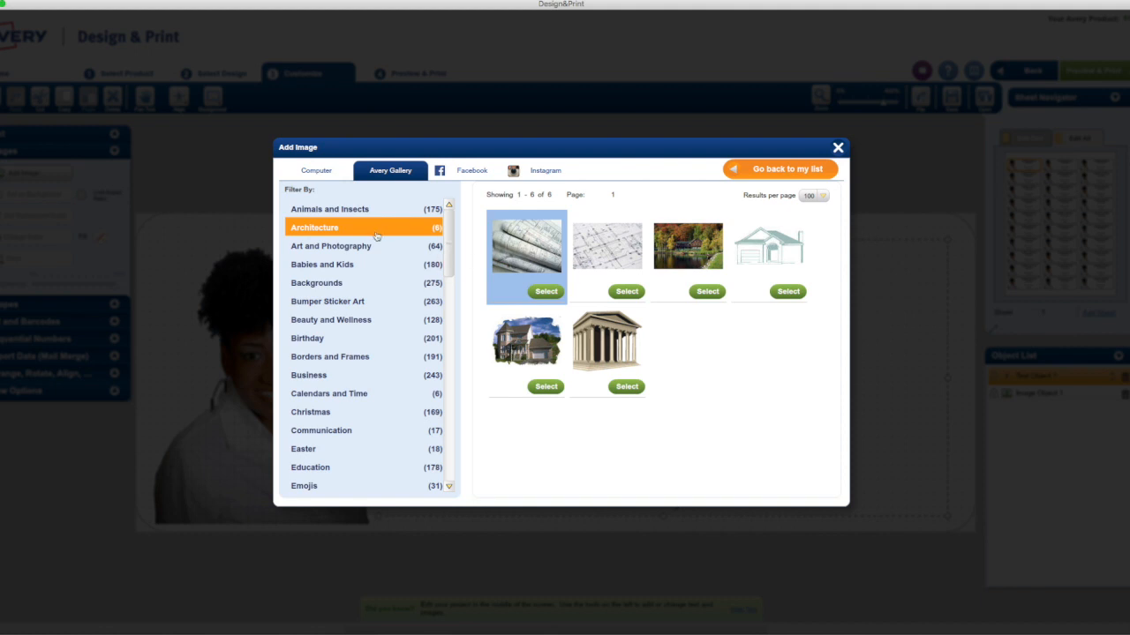
scroll(421, 389, down, 1)
scroll(421, 390, down, 4)
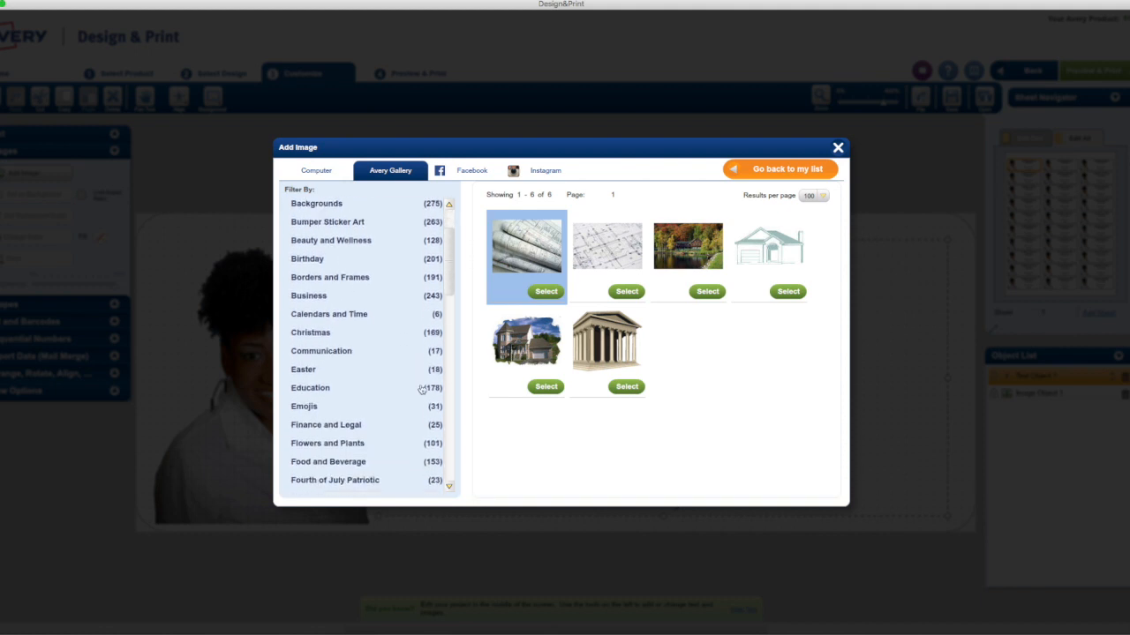
click(358, 443)
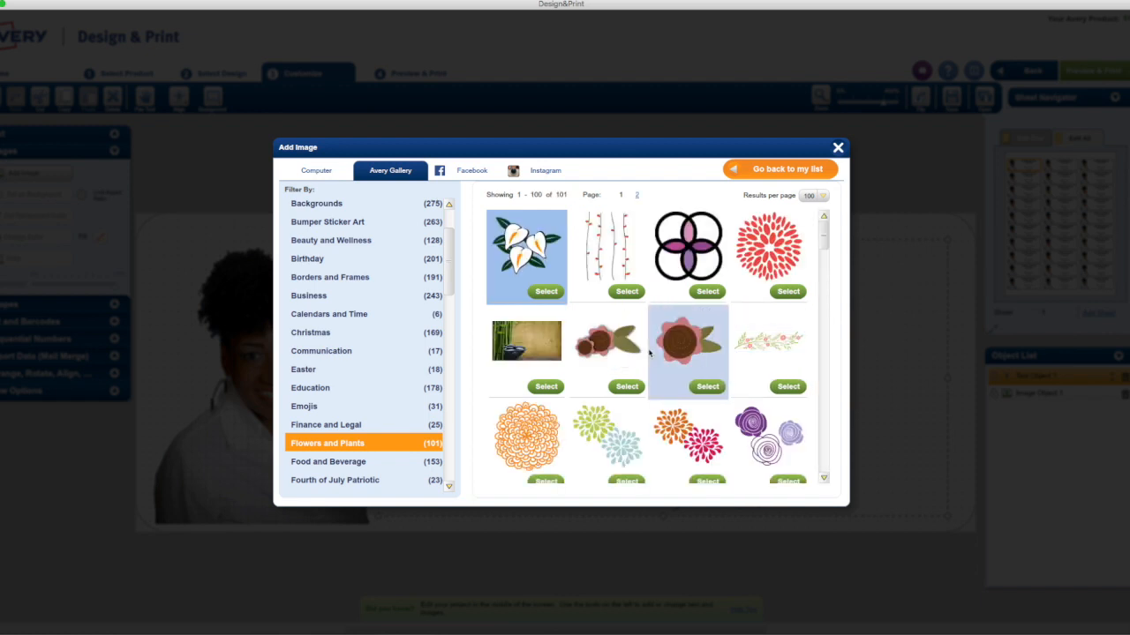
Insert the pink flower with loose black outlines from the Flowers and Plants images
scroll(649, 353, down, 10)
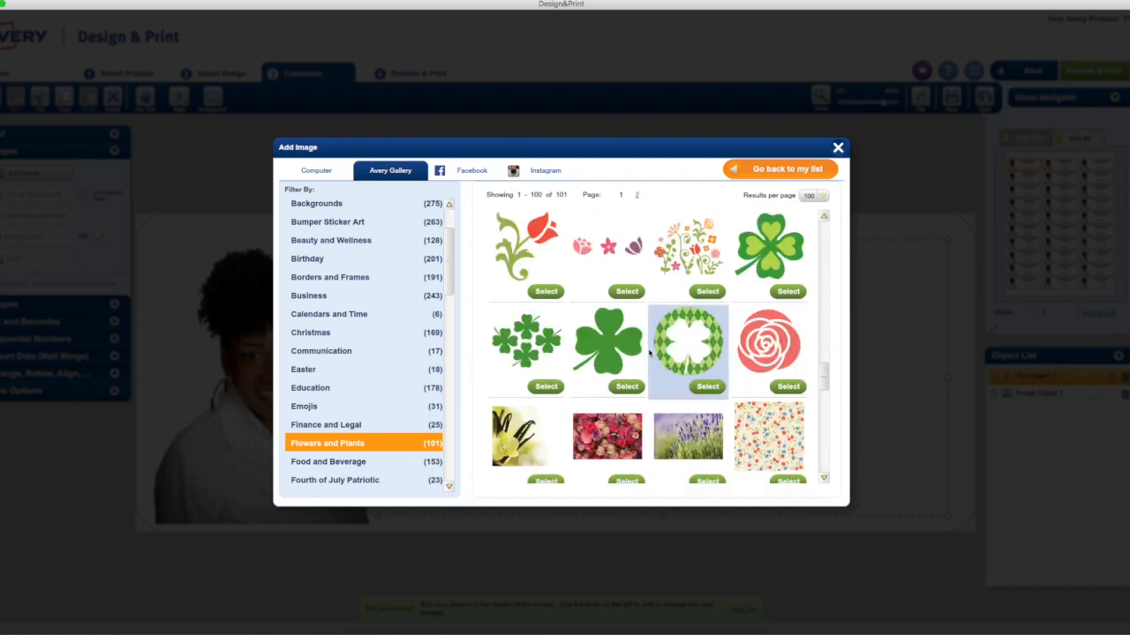
scroll(649, 354, up, 3)
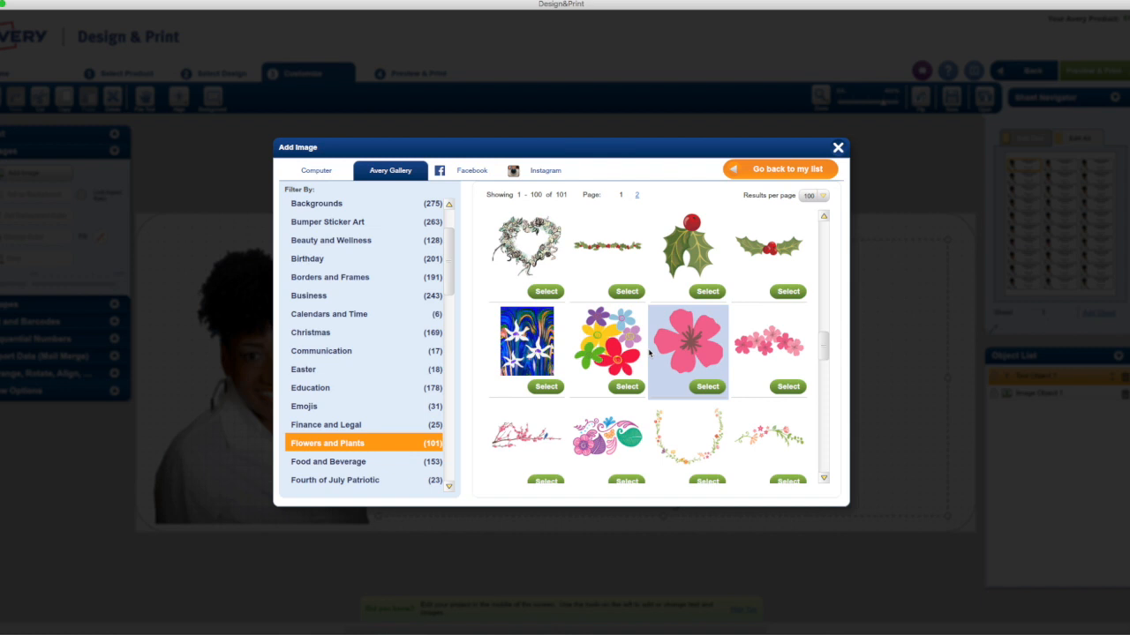
scroll(649, 353, up, 1)
scroll(649, 353, up, 4)
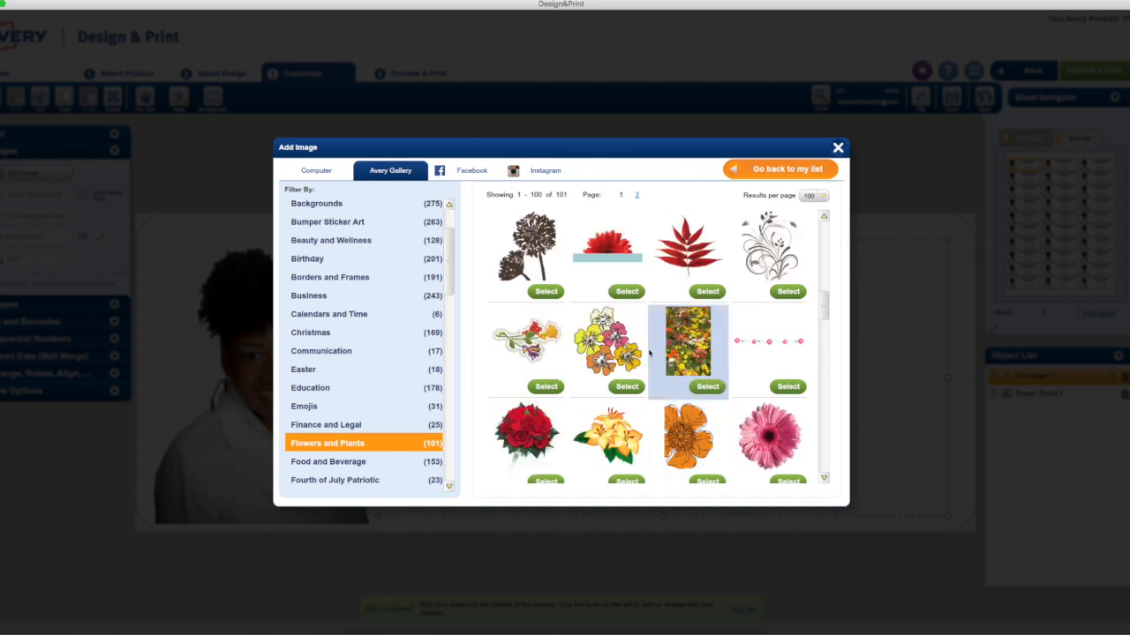
scroll(649, 353, up, 3)
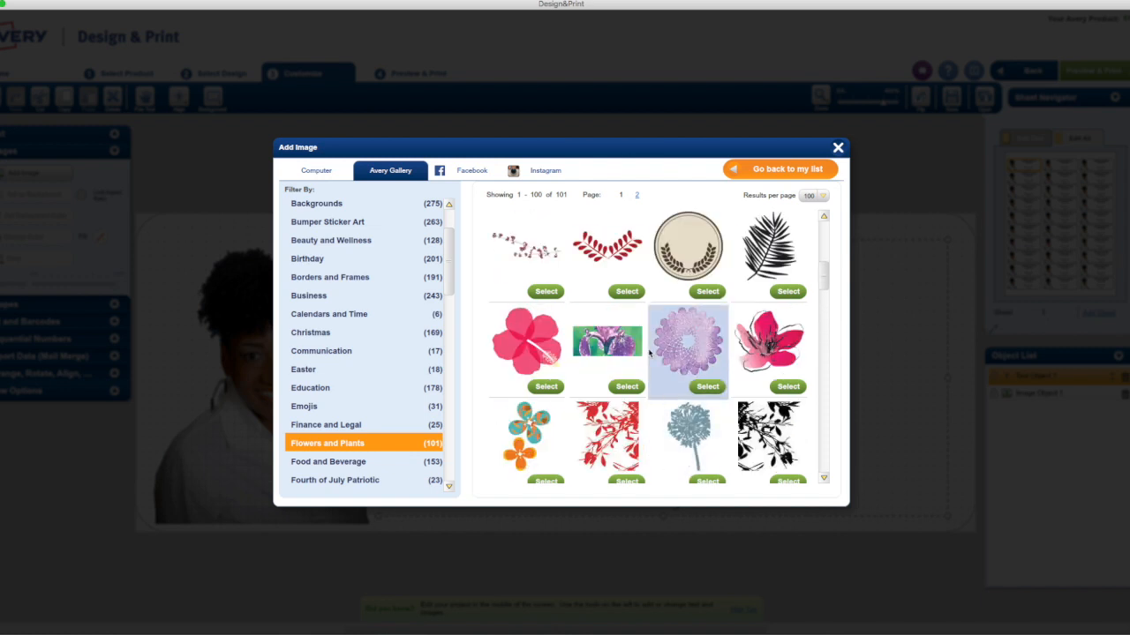
scroll(650, 353, down, 1)
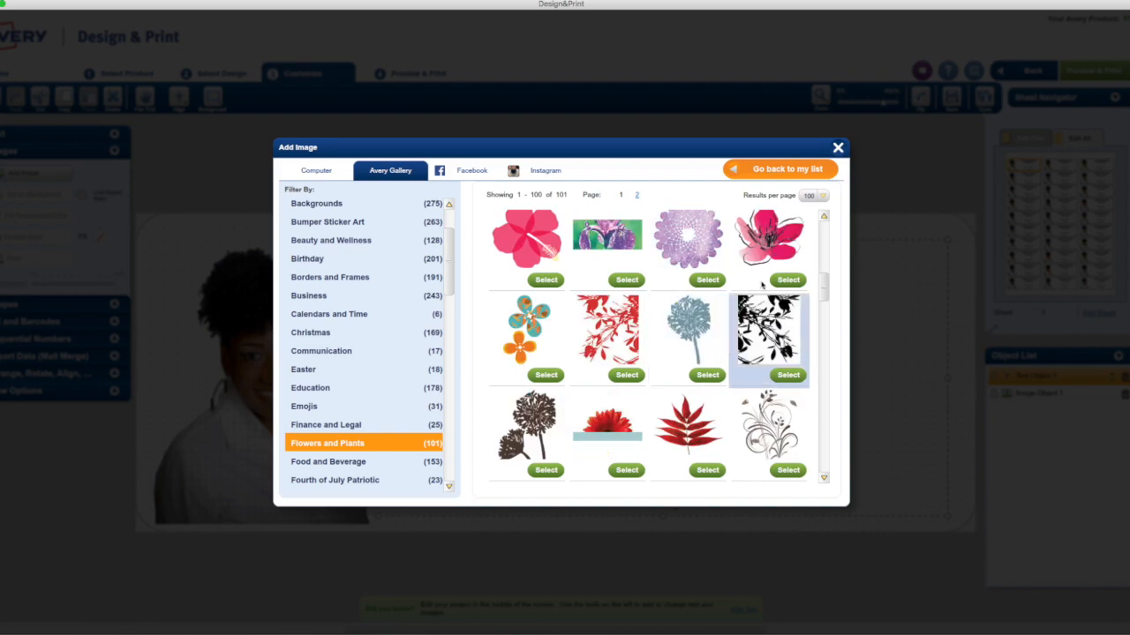
click(786, 243)
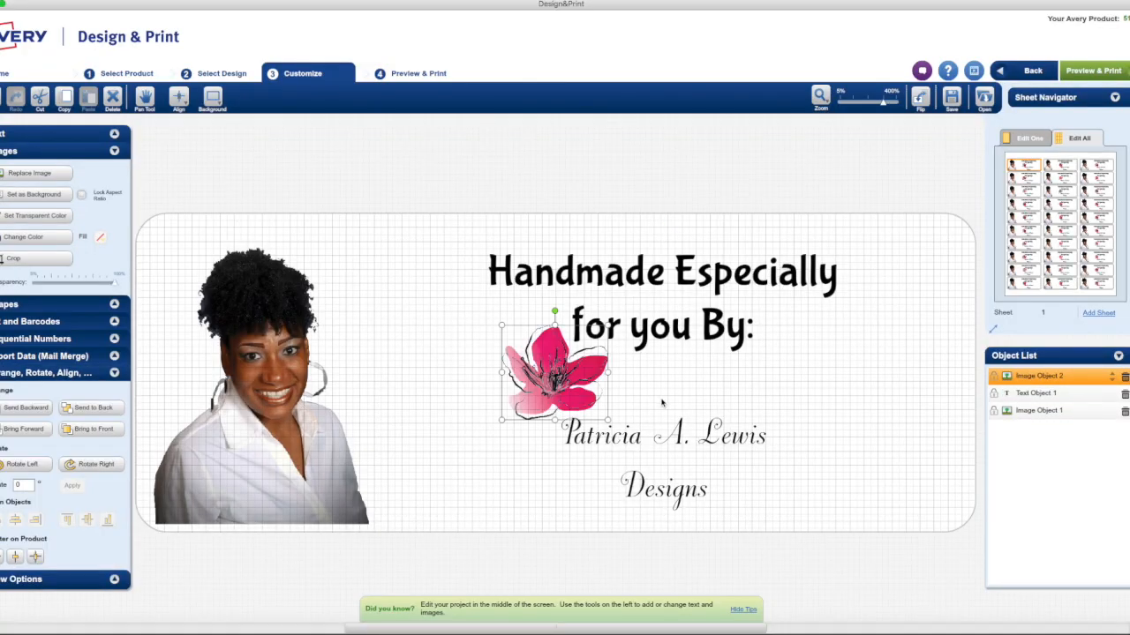
Enlarge the flower and place it at the label's right side, beside the business name
drag(547, 385, 867, 389)
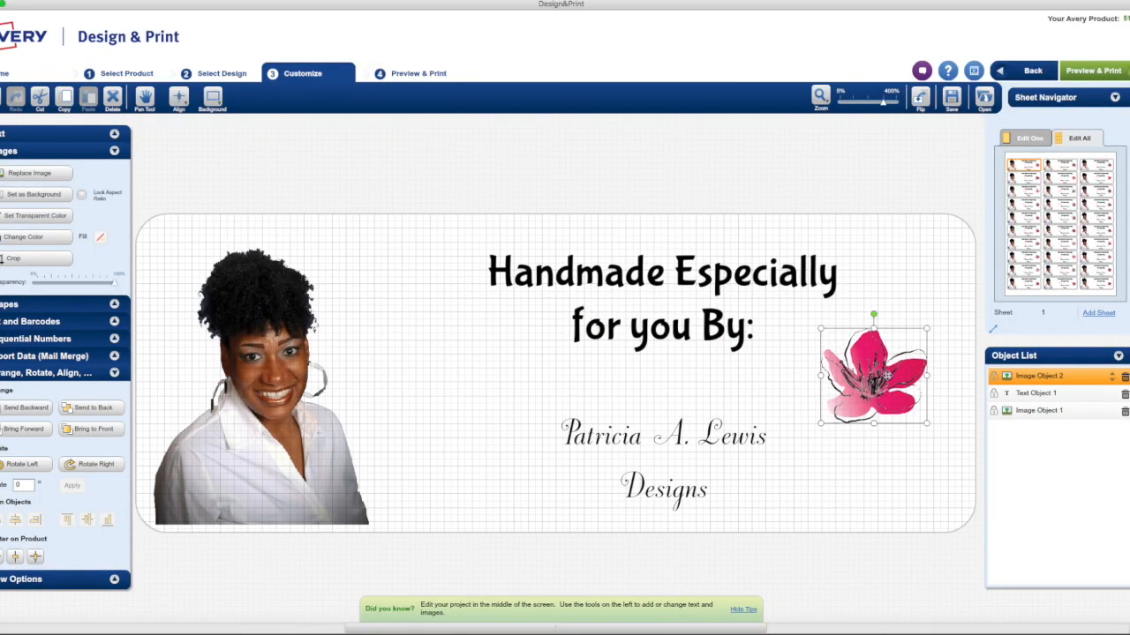
drag(927, 329, 997, 262)
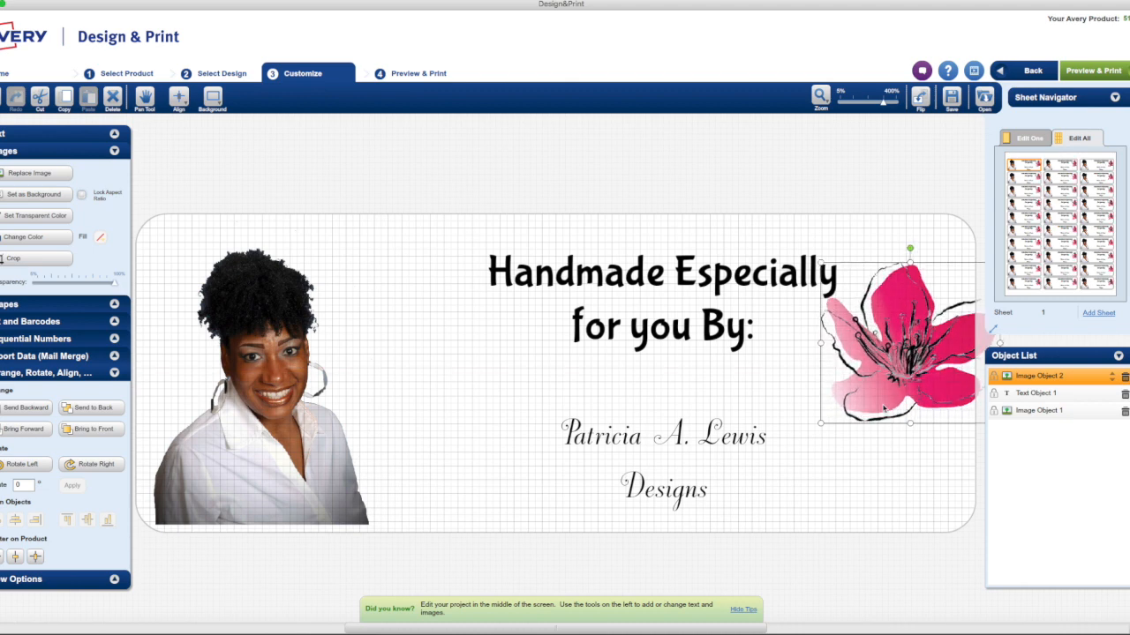
drag(854, 364, 805, 418)
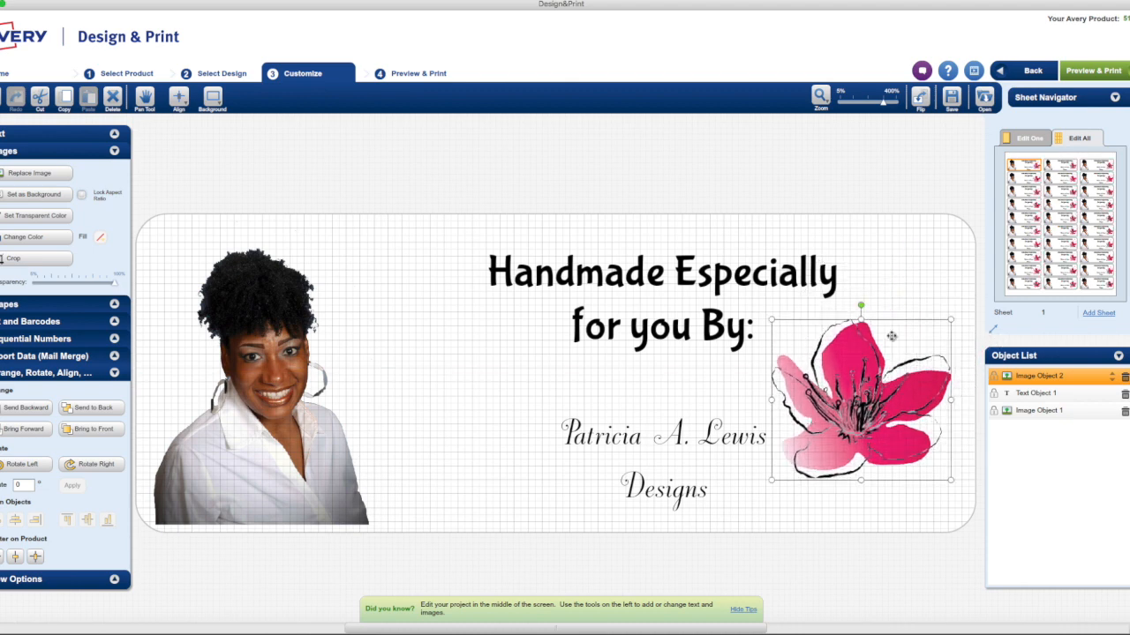
Tilt the flower counterclockwise to a rotation of 30° and enlarge it further
drag(859, 306, 813, 317)
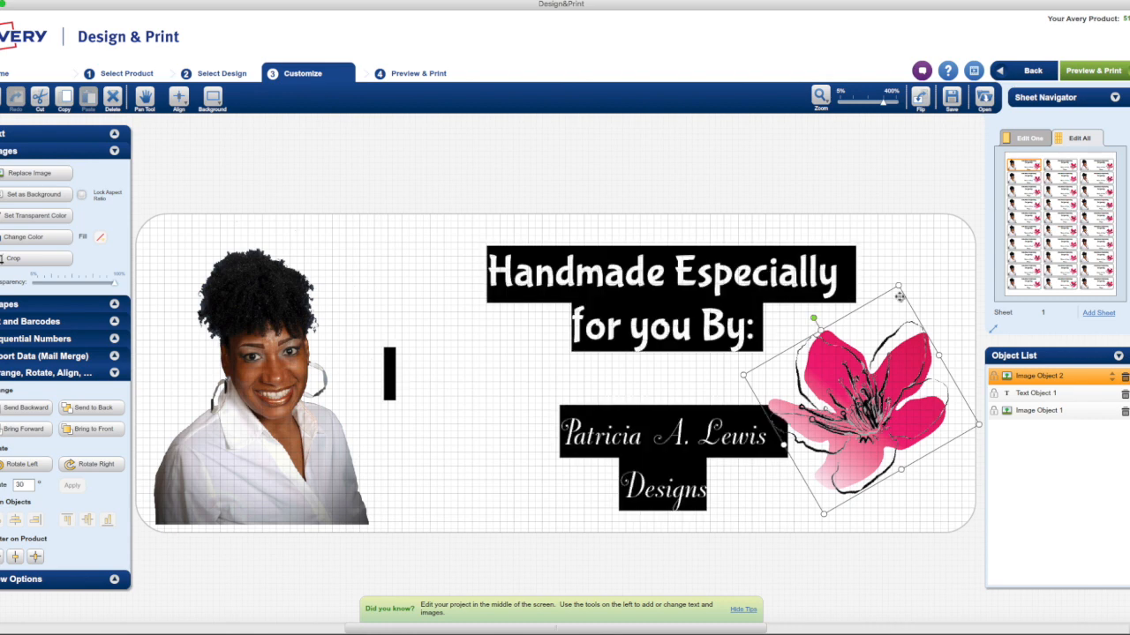
drag(899, 286, 913, 241)
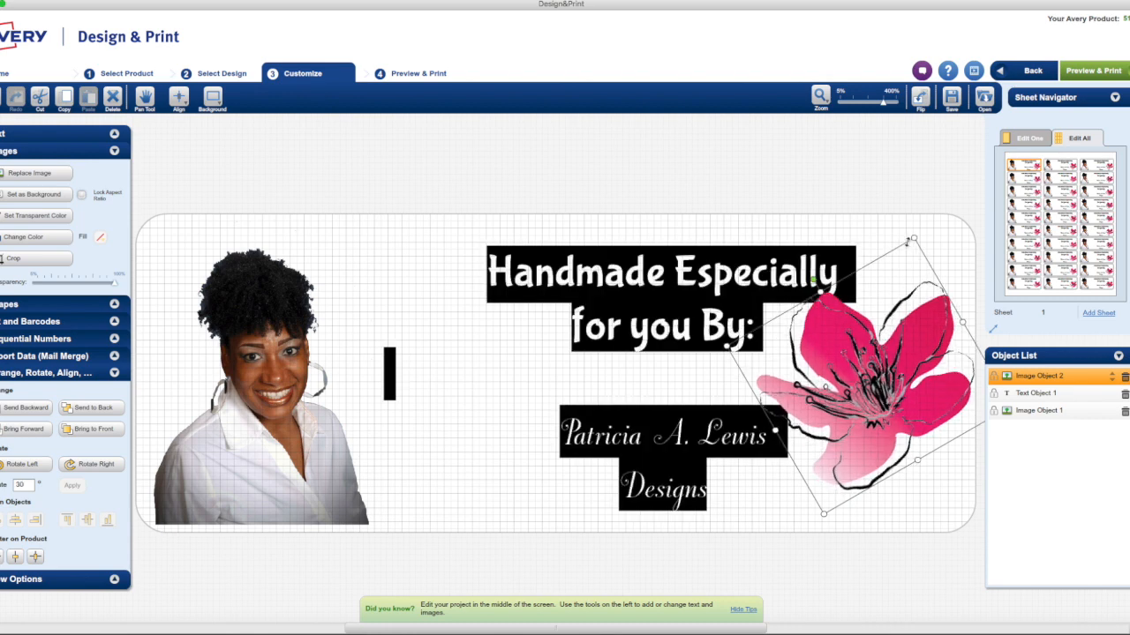
click(942, 501)
click(775, 384)
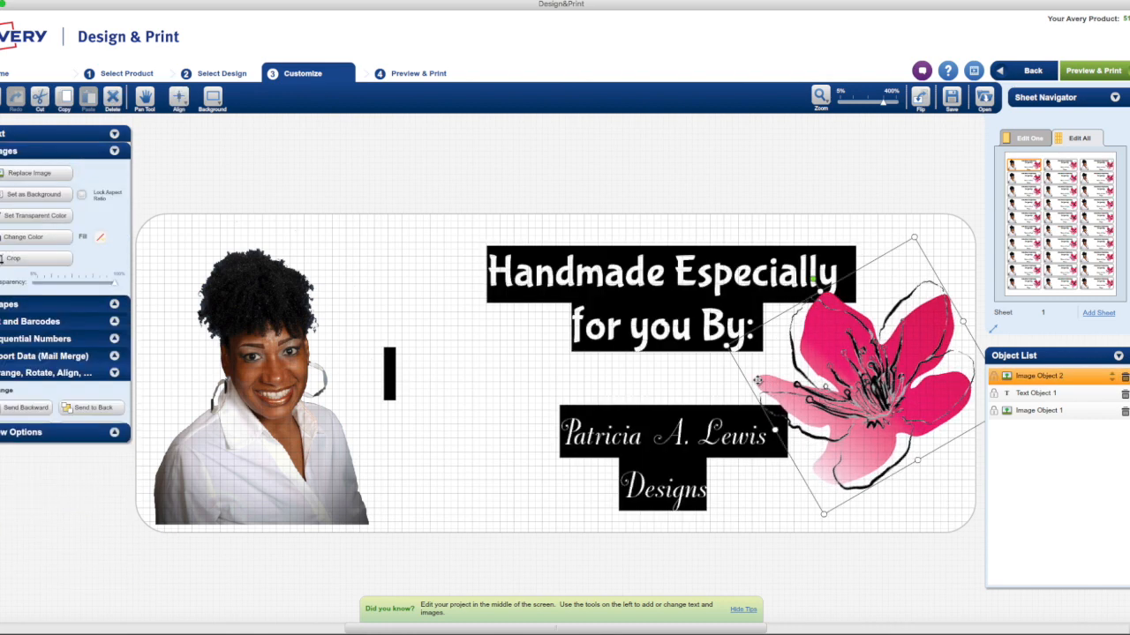
click(925, 507)
click(651, 434)
click(872, 378)
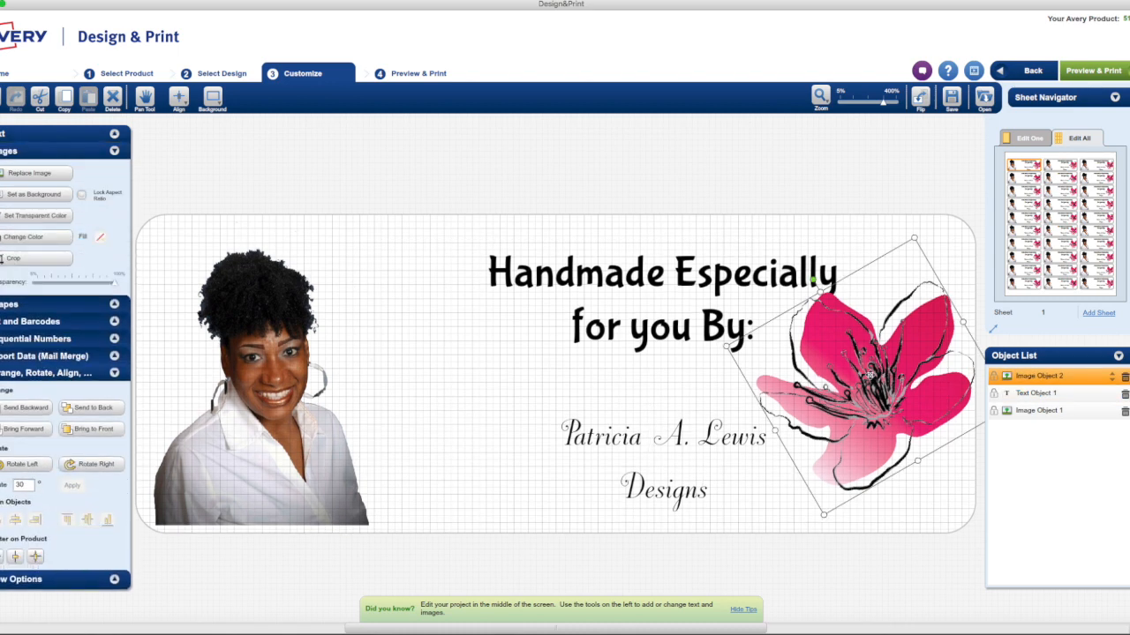
Nudge the flower slightly left and send it to the back, behind the text and portrait
drag(869, 375, 873, 375)
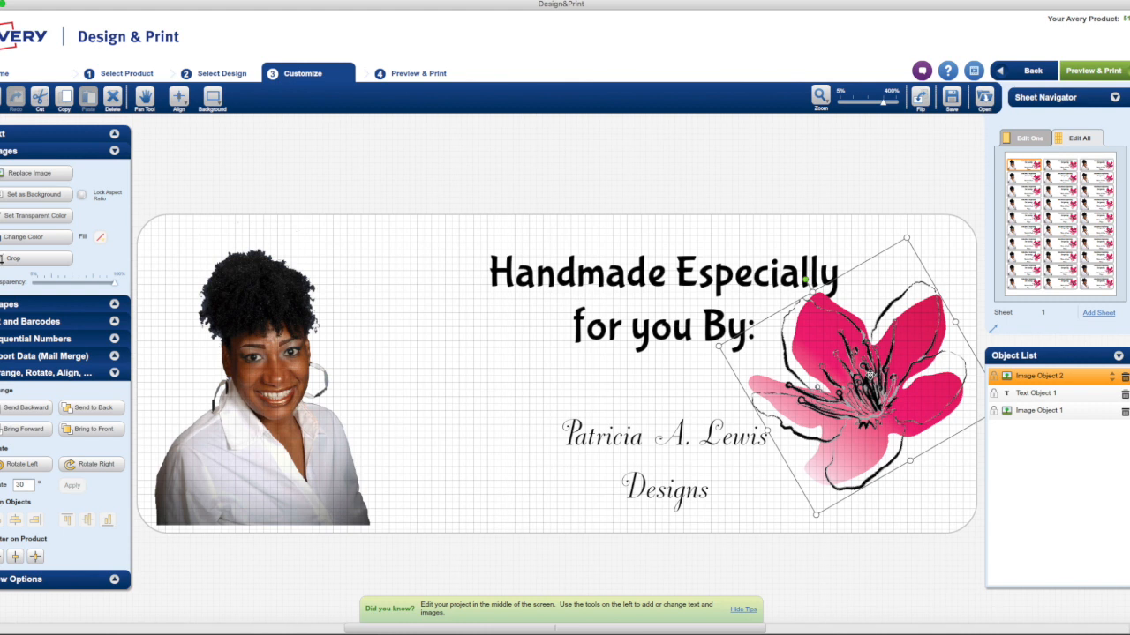
click(95, 409)
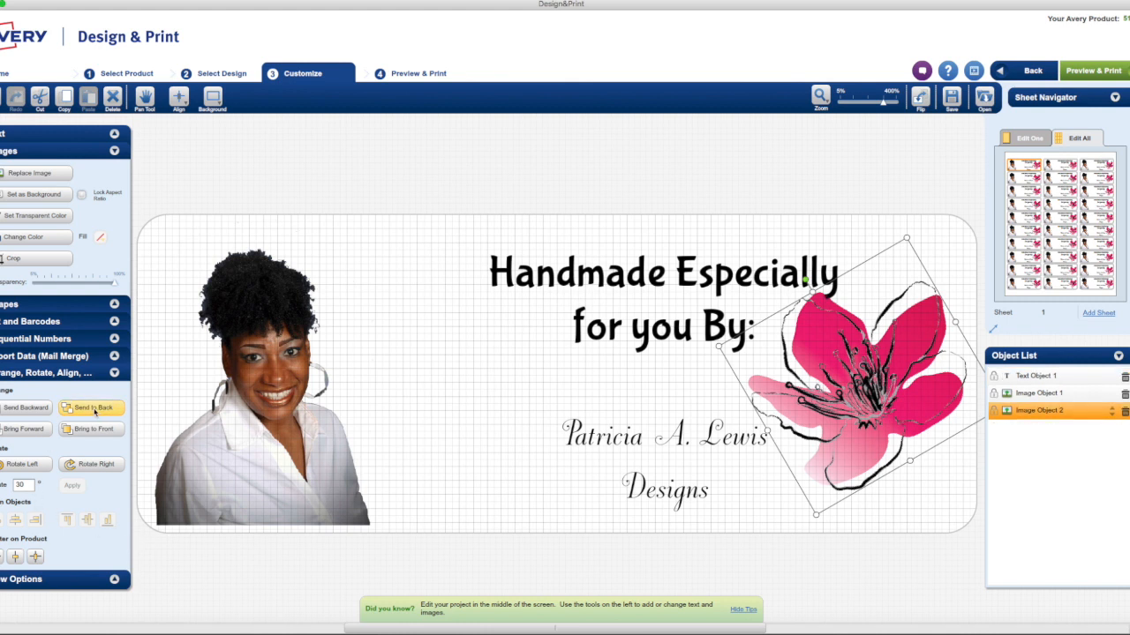
click(447, 416)
click(440, 229)
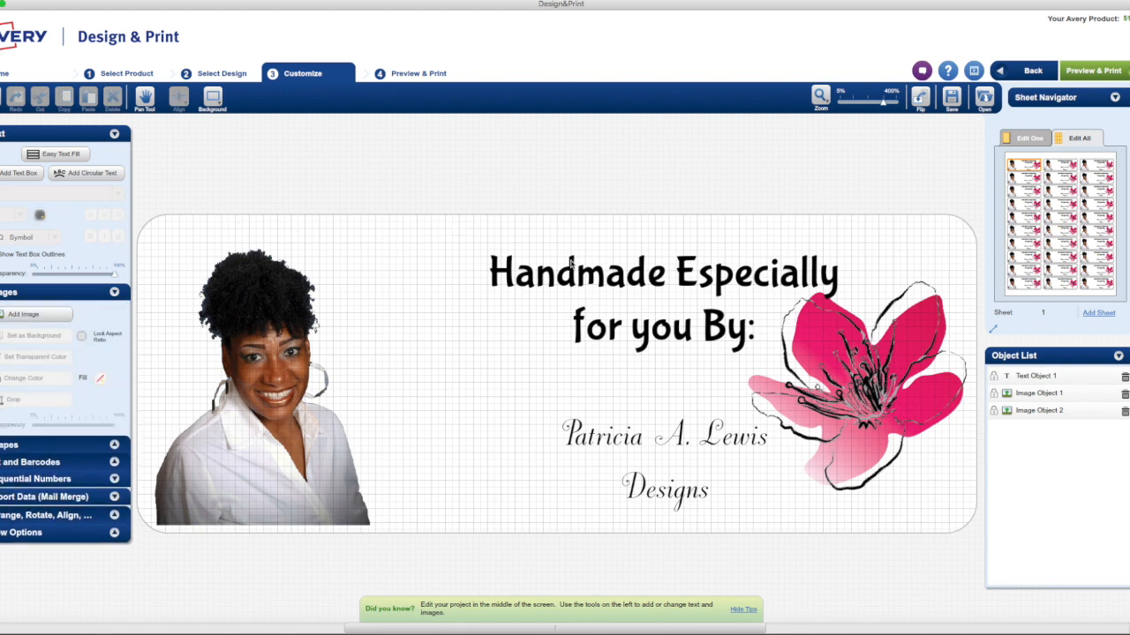
click(1024, 160)
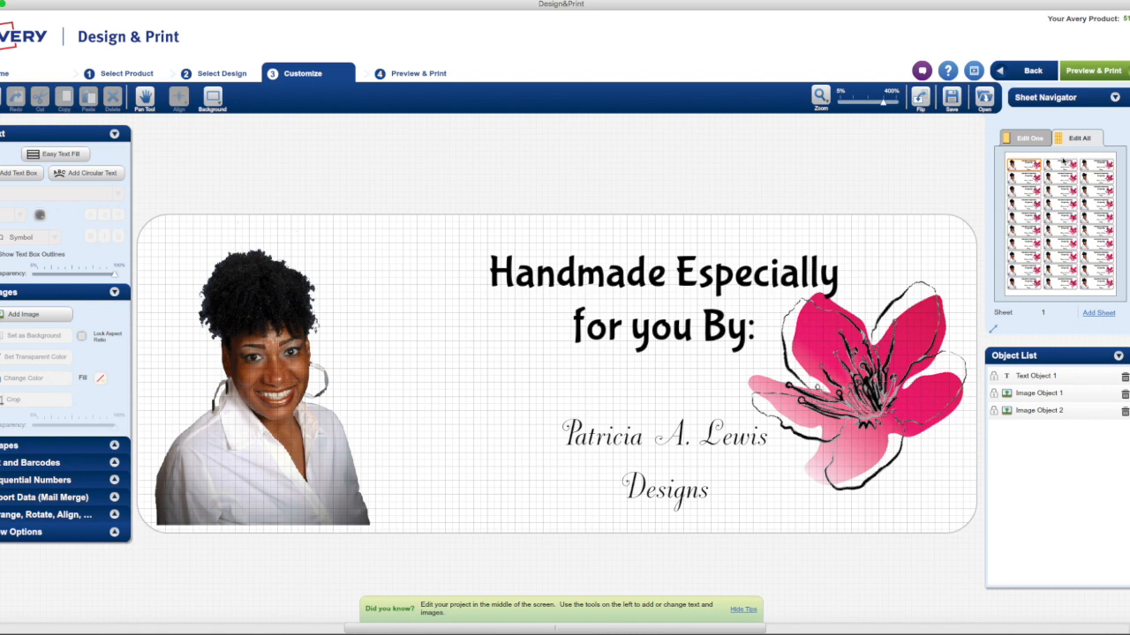
click(951, 97)
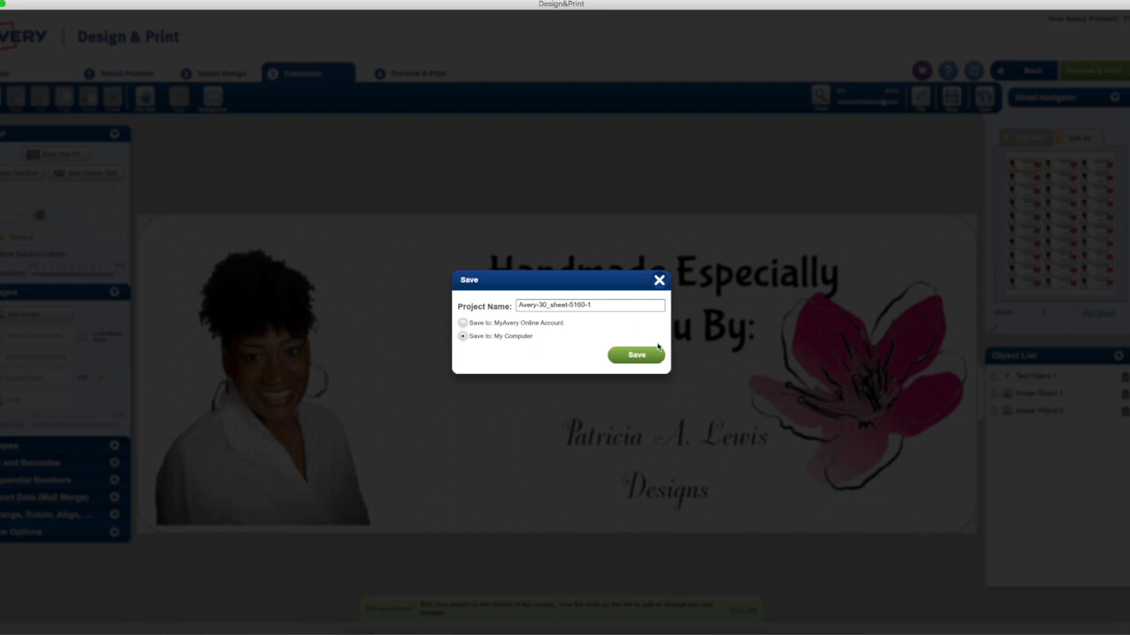
click(659, 280)
Narrow the text box from its left edge and move it left between the portrait and the flower
click(554, 309)
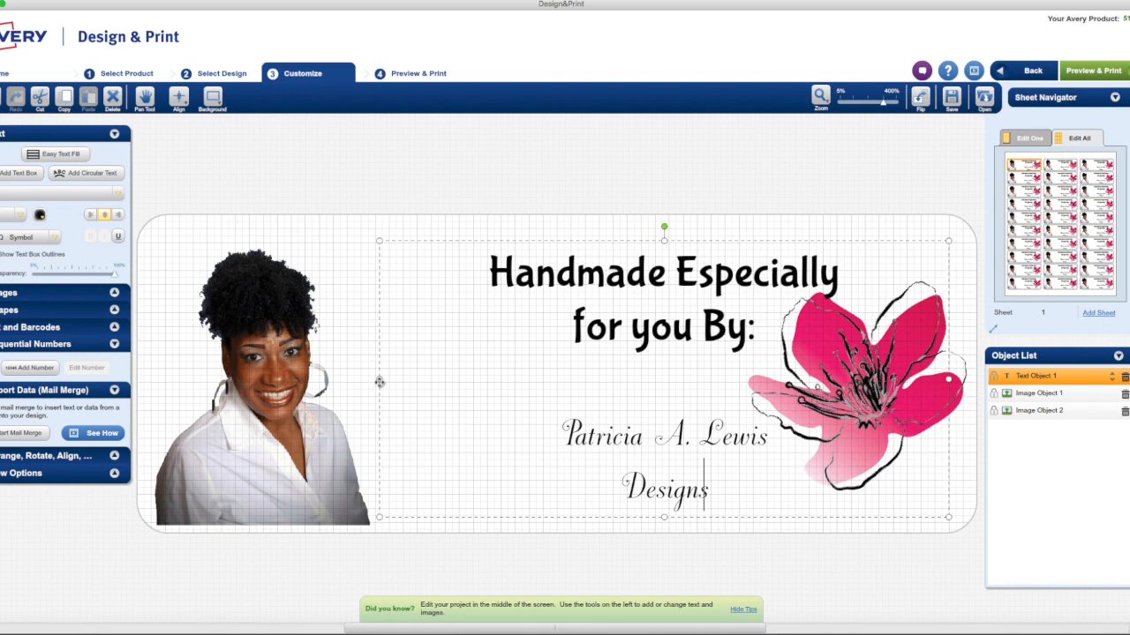
drag(378, 379, 503, 380)
drag(673, 332, 547, 339)
click(693, 298)
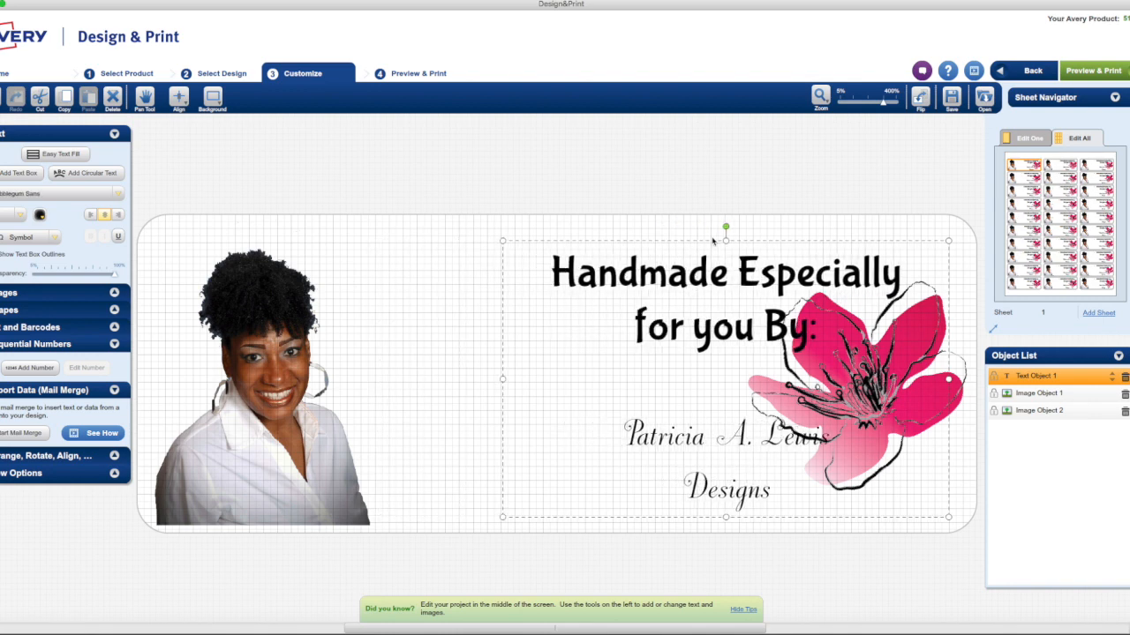
drag(711, 238, 564, 243)
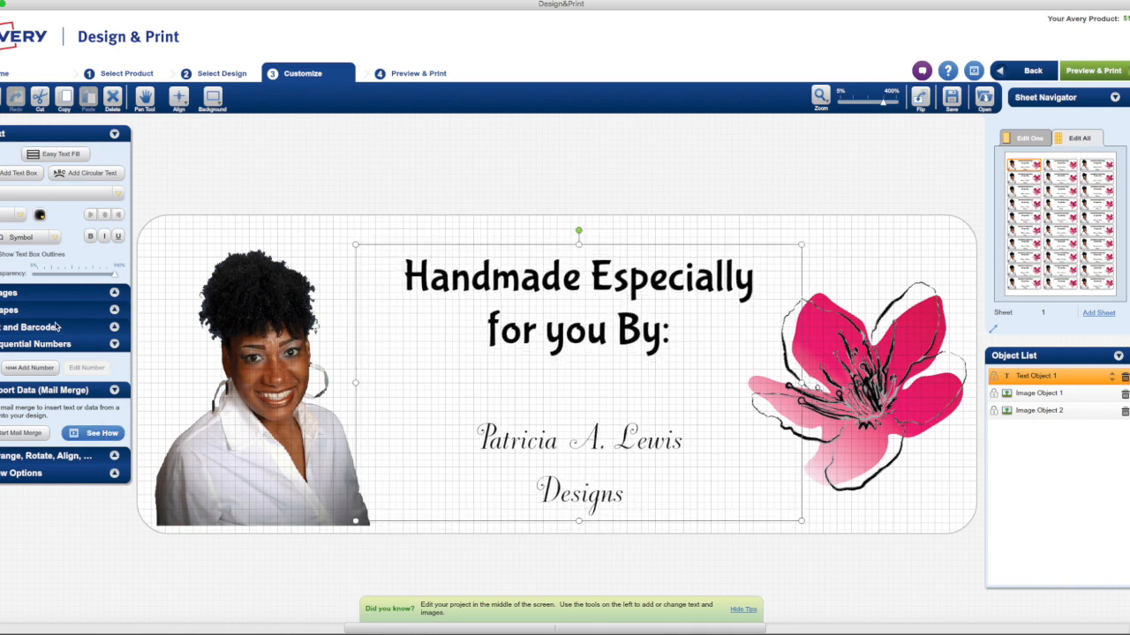
Center the text box horizontally and vertically on the label using the Center on Product options
click(113, 296)
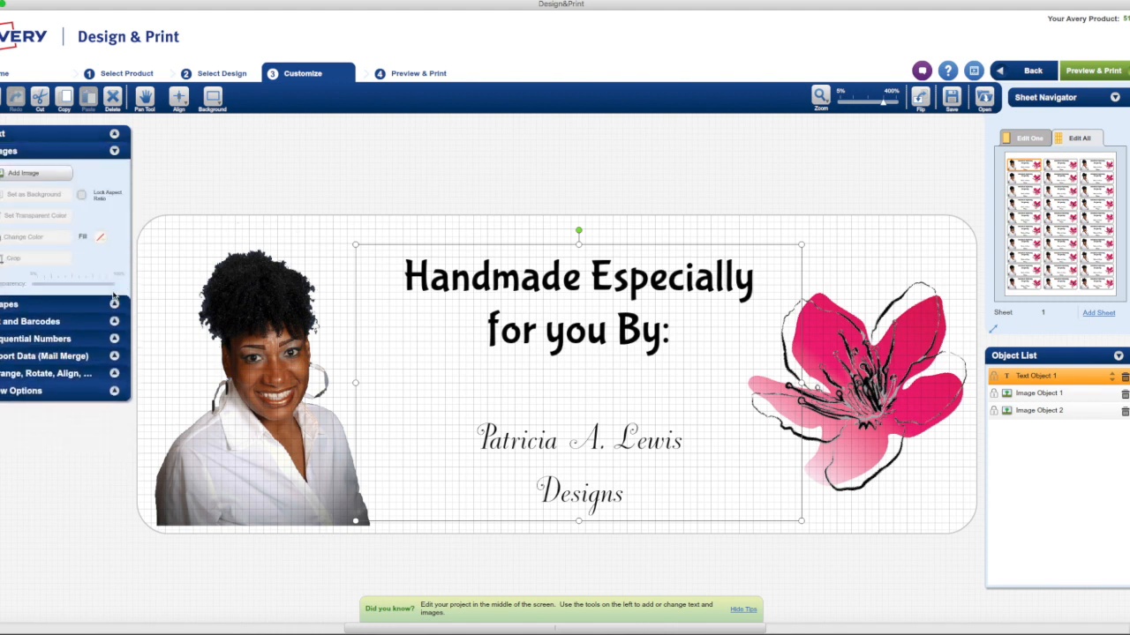
click(114, 321)
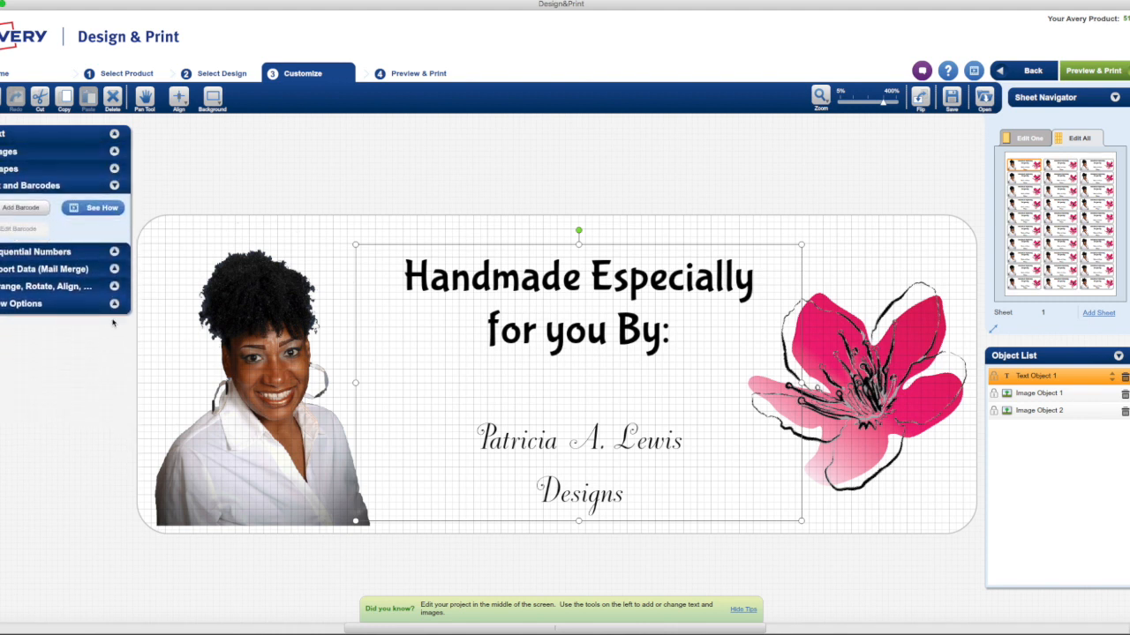
click(115, 254)
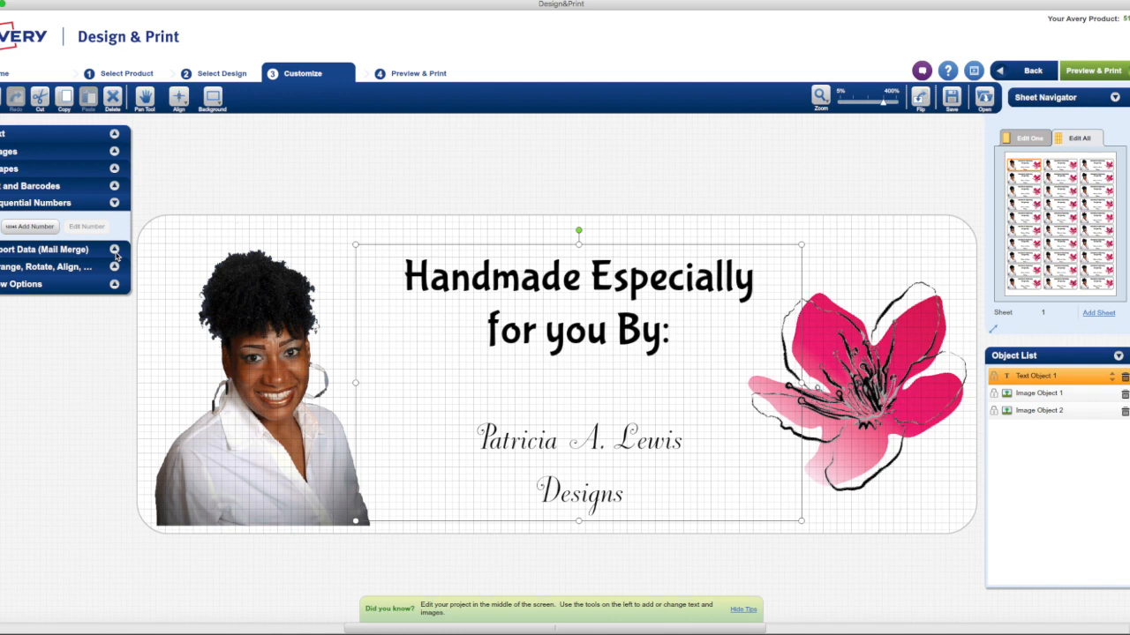
click(115, 251)
click(113, 288)
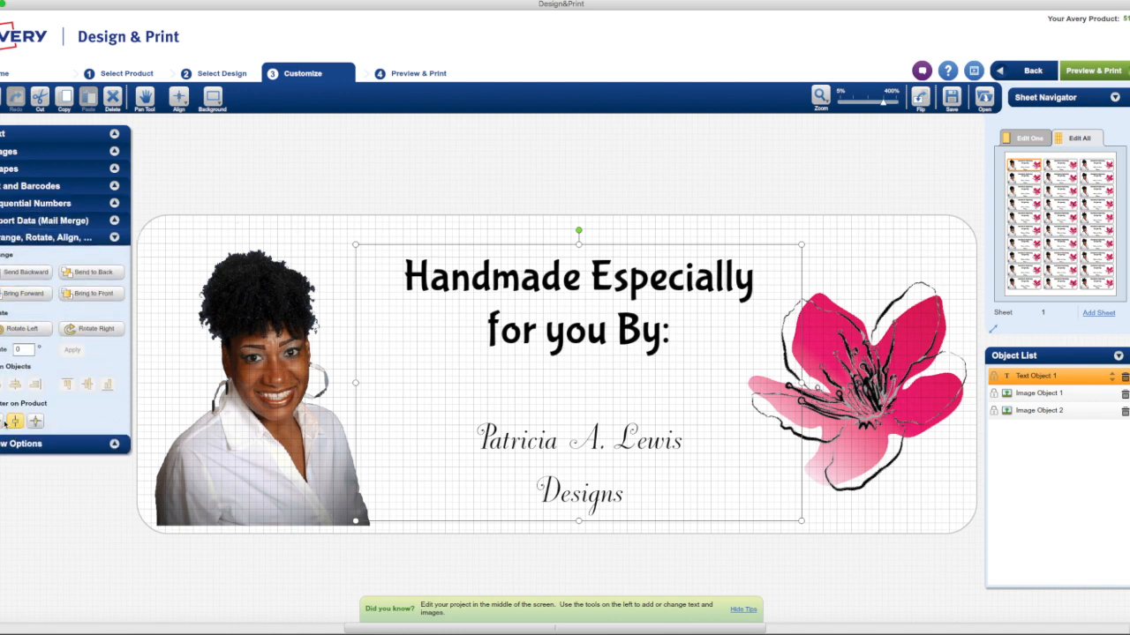
click(3, 421)
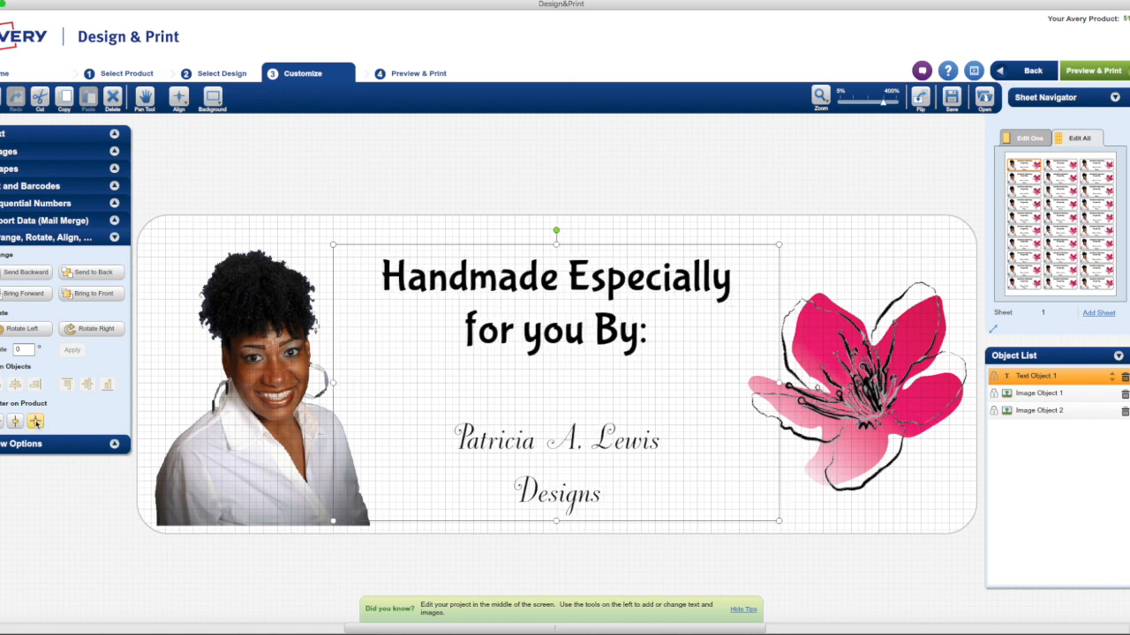
click(35, 421)
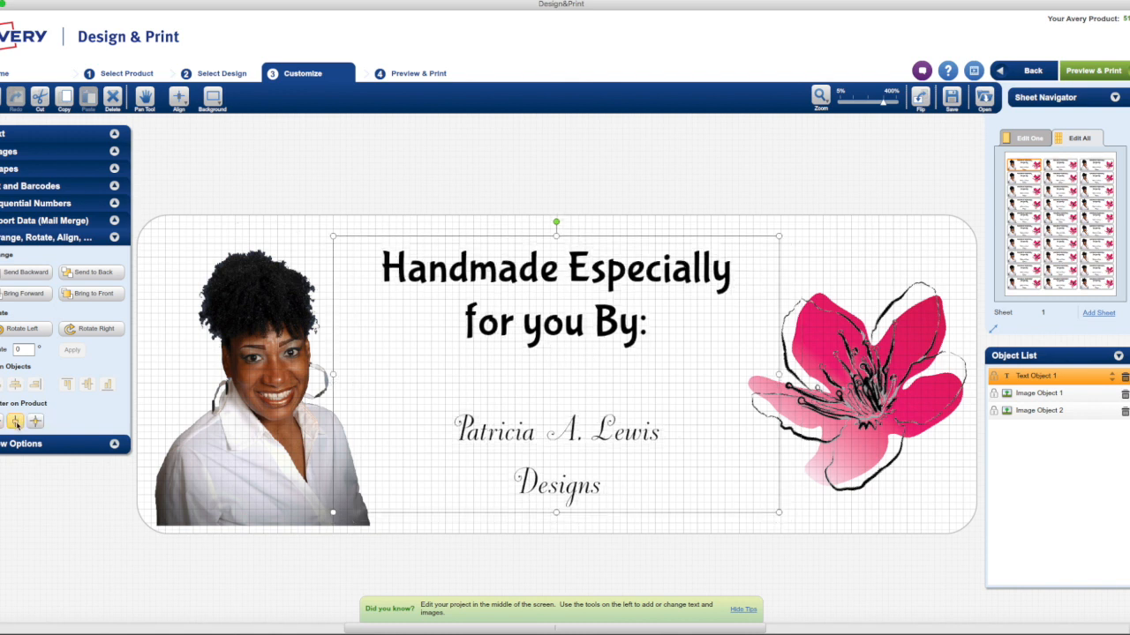
click(841, 259)
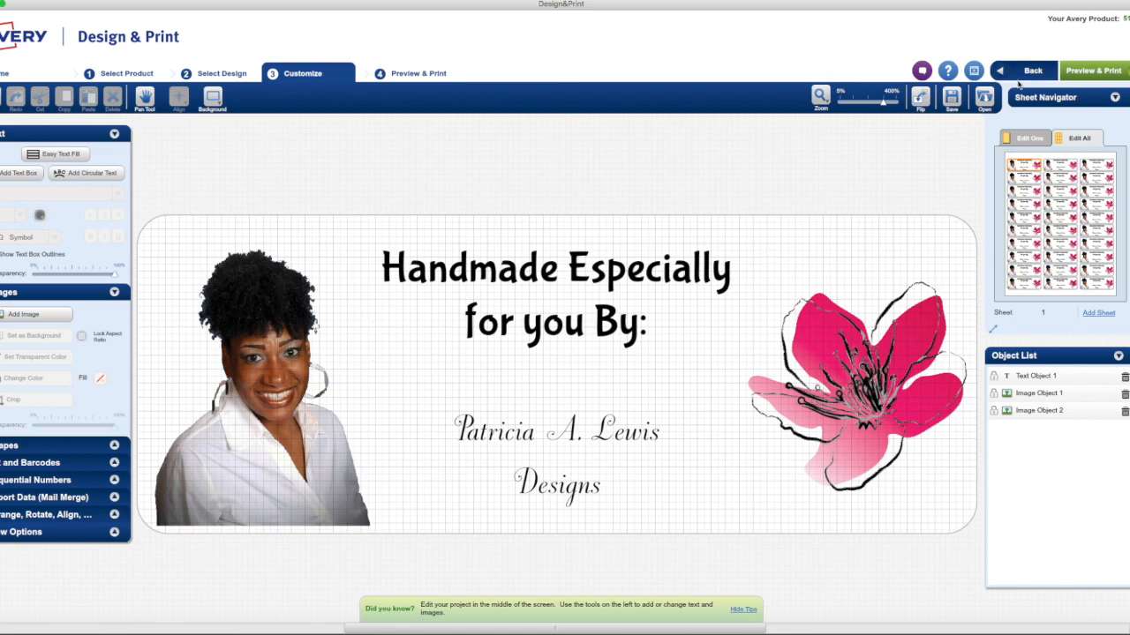
Save the project as "Fabric Sheets Demo" to the MyAvery Online Account
click(952, 97)
click(586, 304)
drag(590, 304, 482, 302)
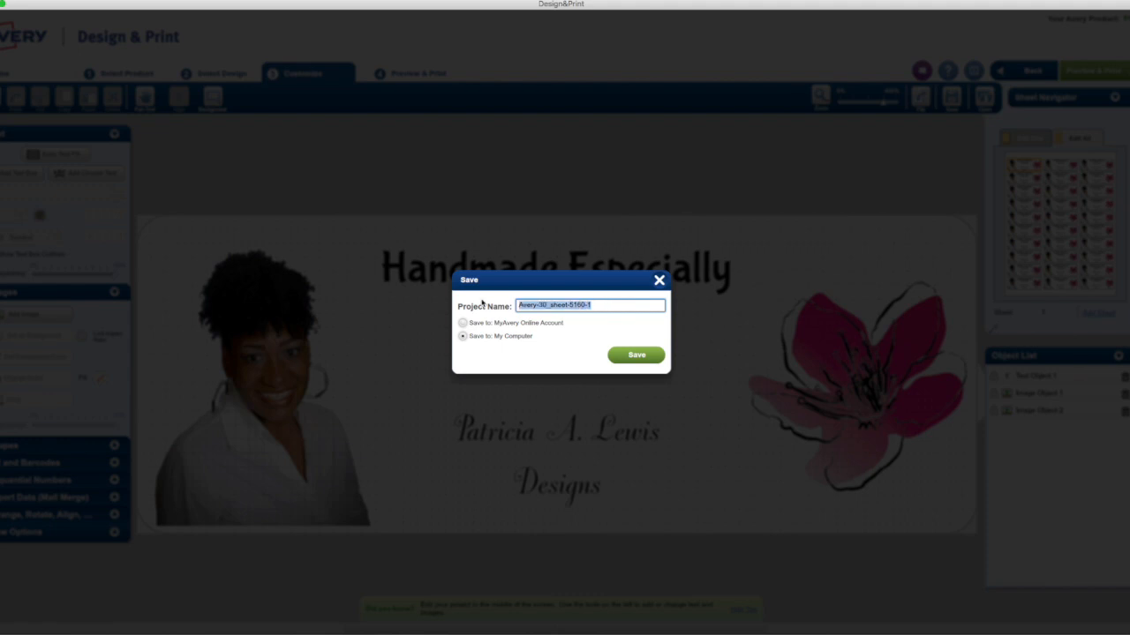
text(P)
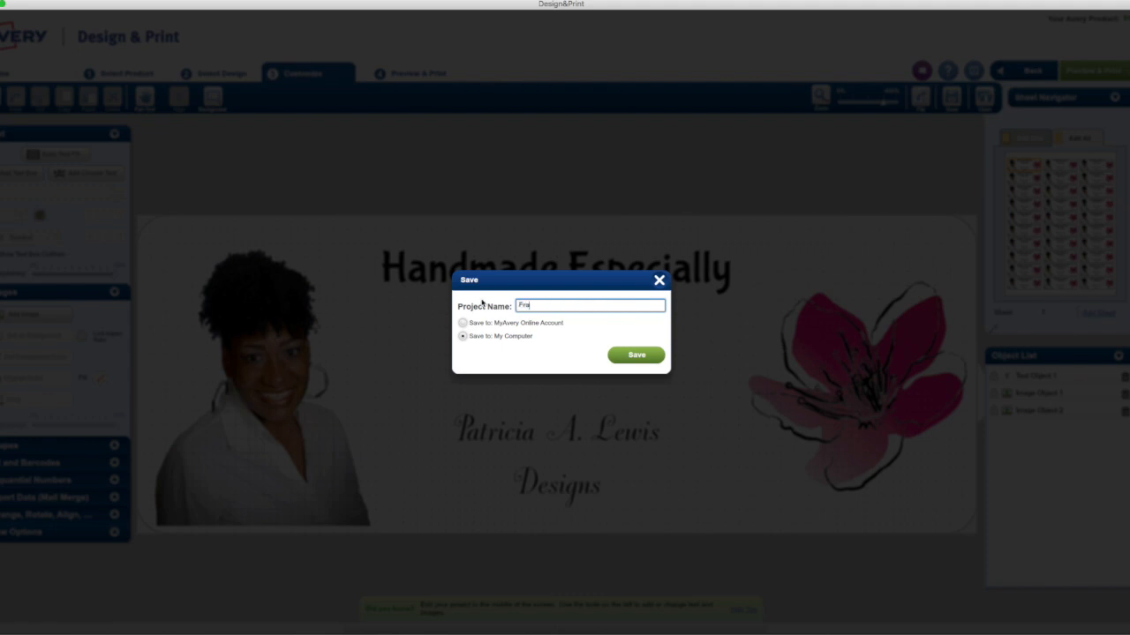
text(abric Sheets Demo)
click(535, 324)
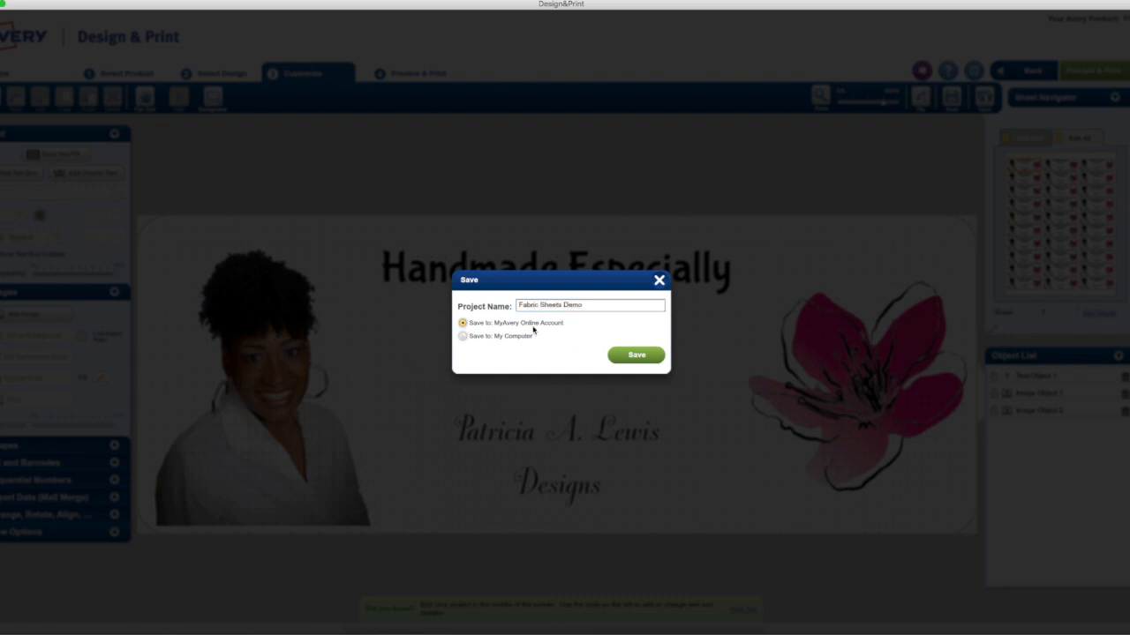
click(650, 361)
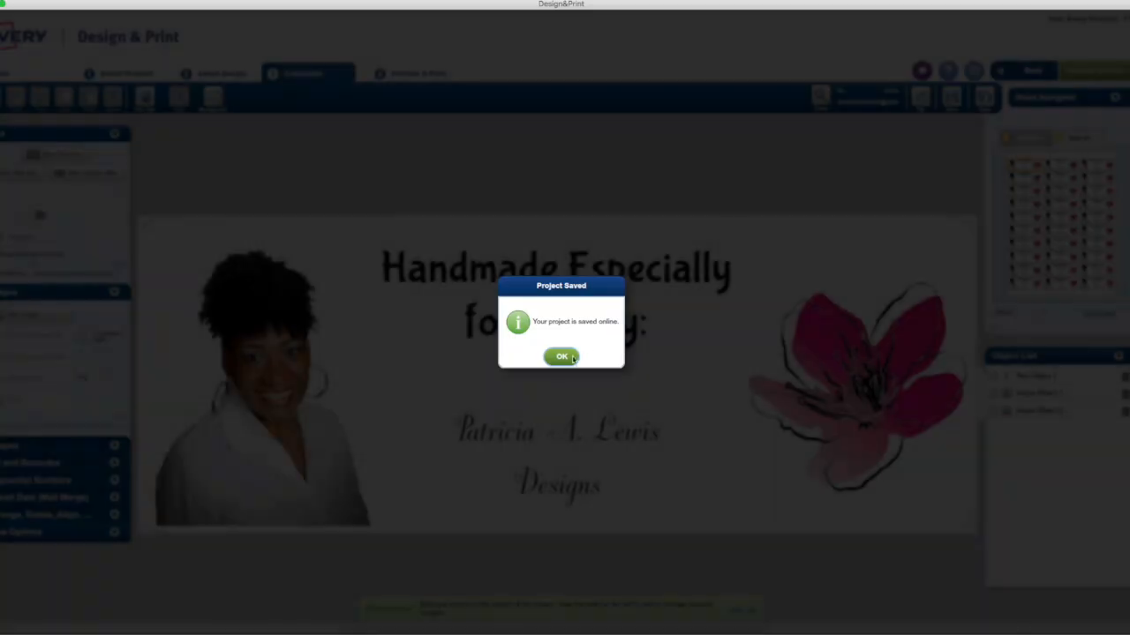
click(562, 357)
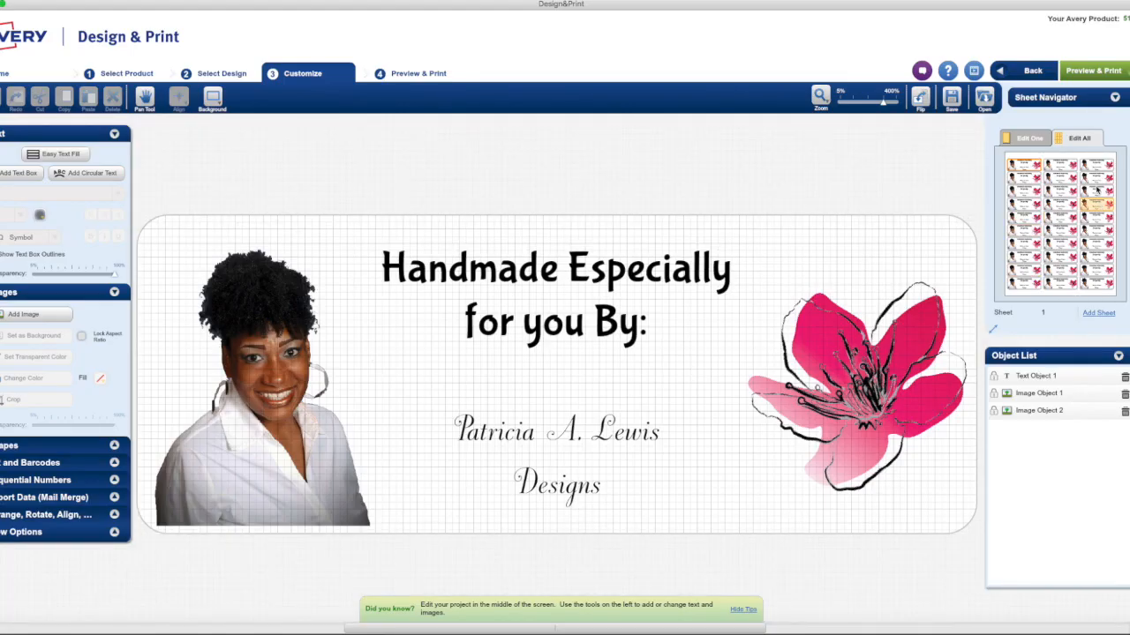
Preview the full label sheet and check the printer choices without printing
click(1095, 72)
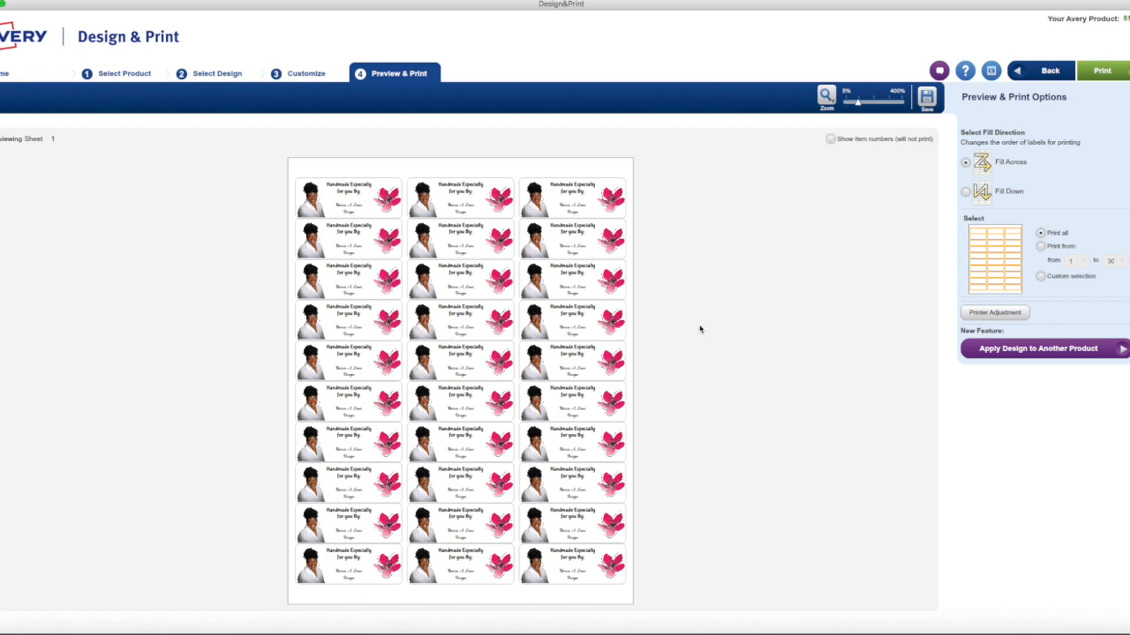
click(1103, 70)
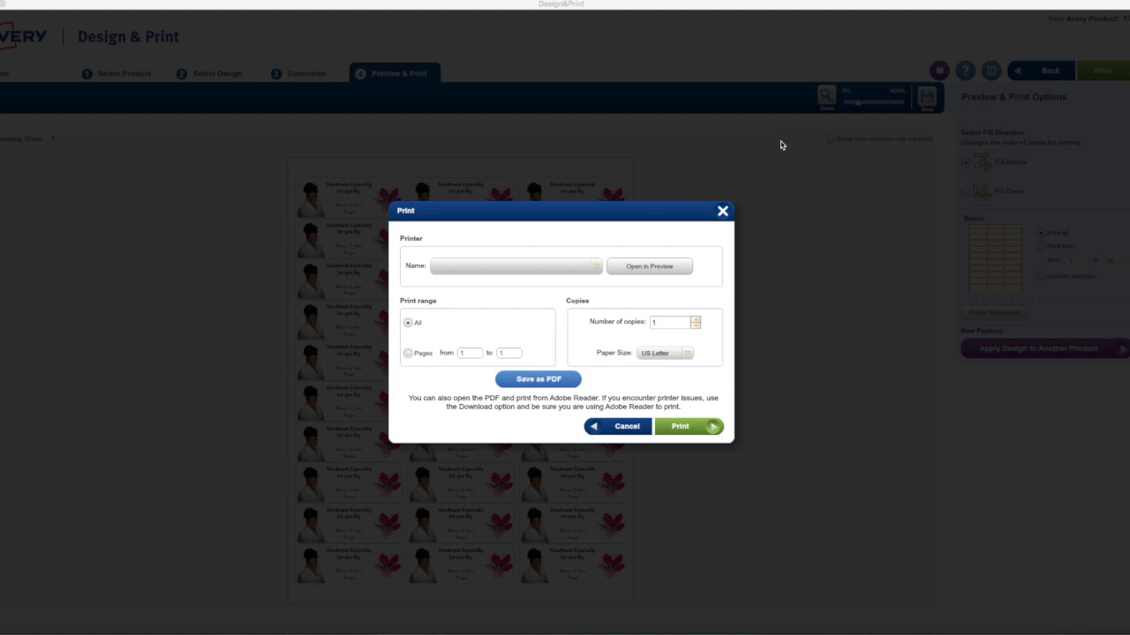
click(598, 267)
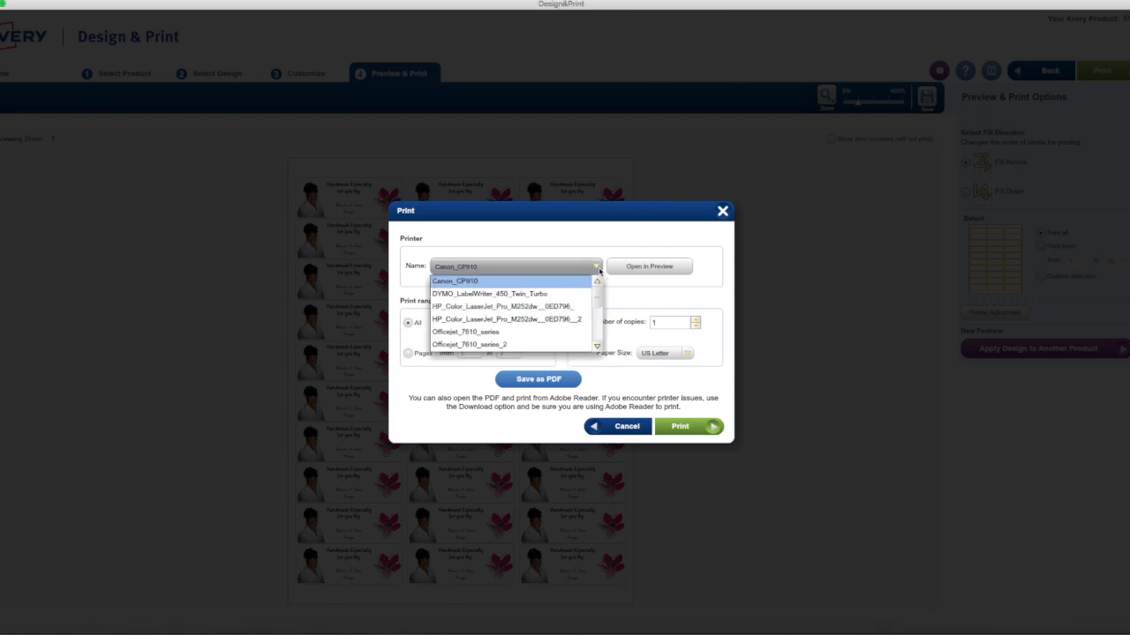
click(640, 255)
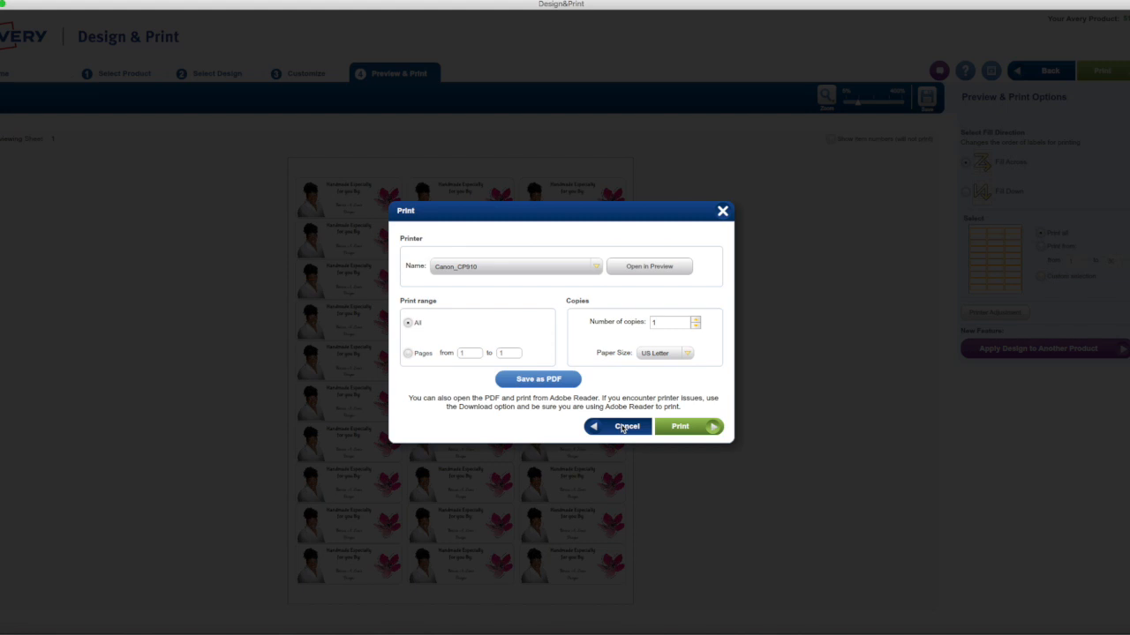
click(622, 428)
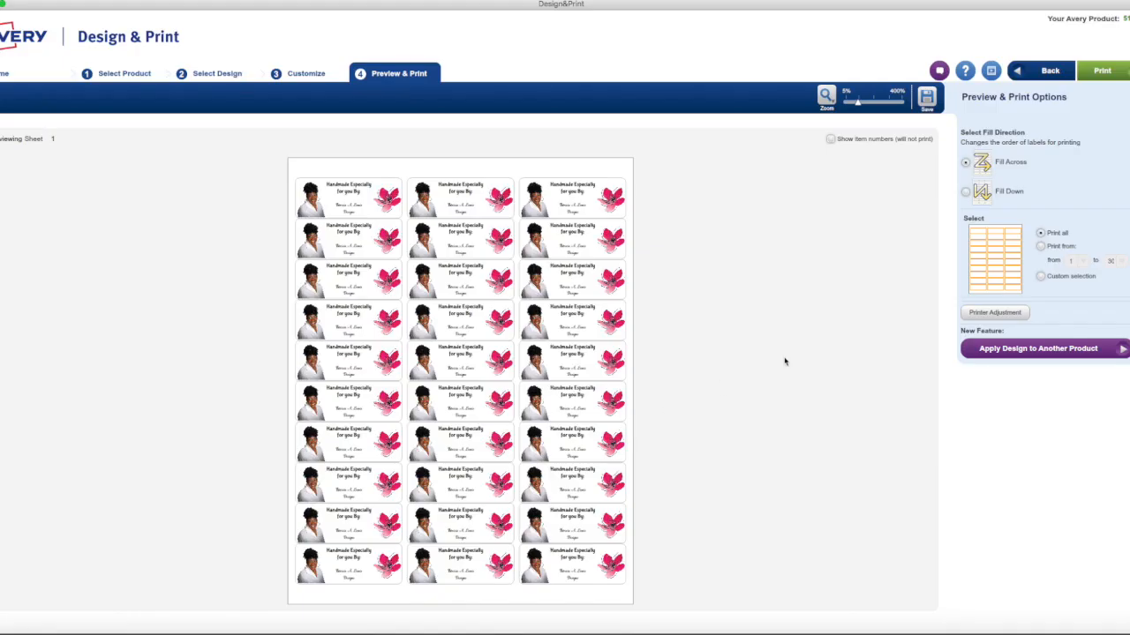
Save a copy of the project to the computer's Desktop as "Fabric Sheets Demo.avery"
click(929, 106)
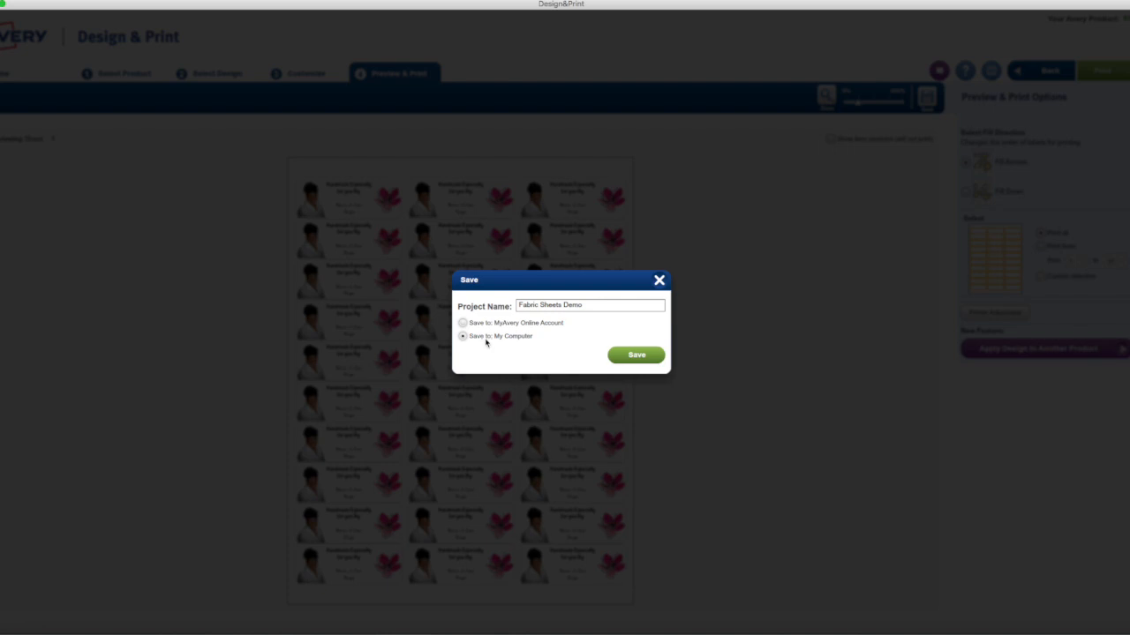
click(646, 357)
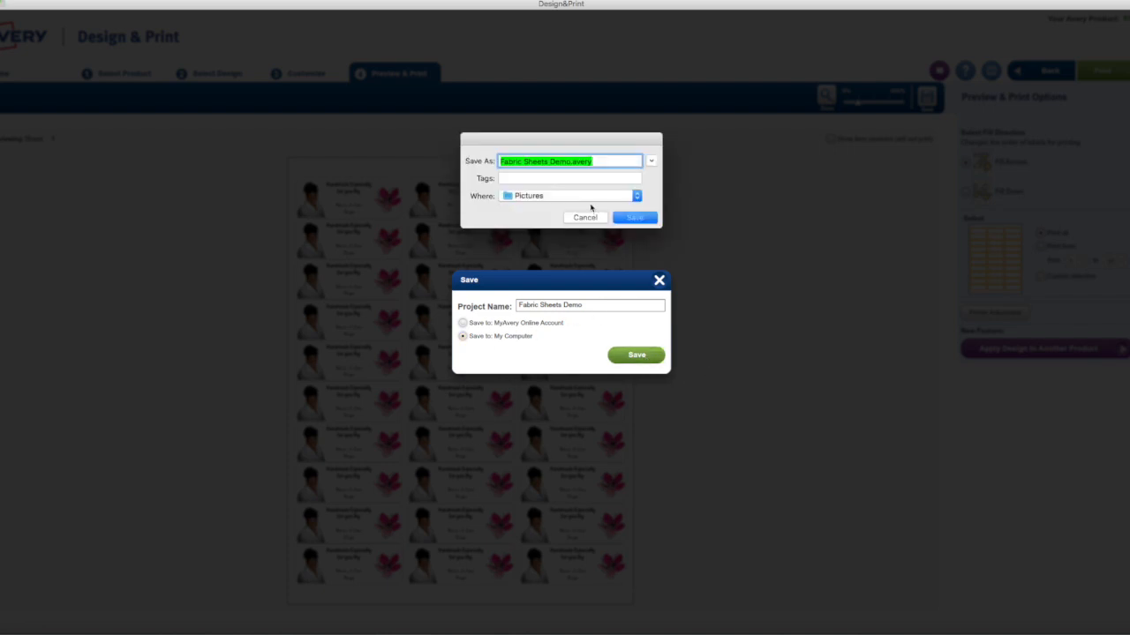
click(593, 196)
click(559, 381)
click(613, 196)
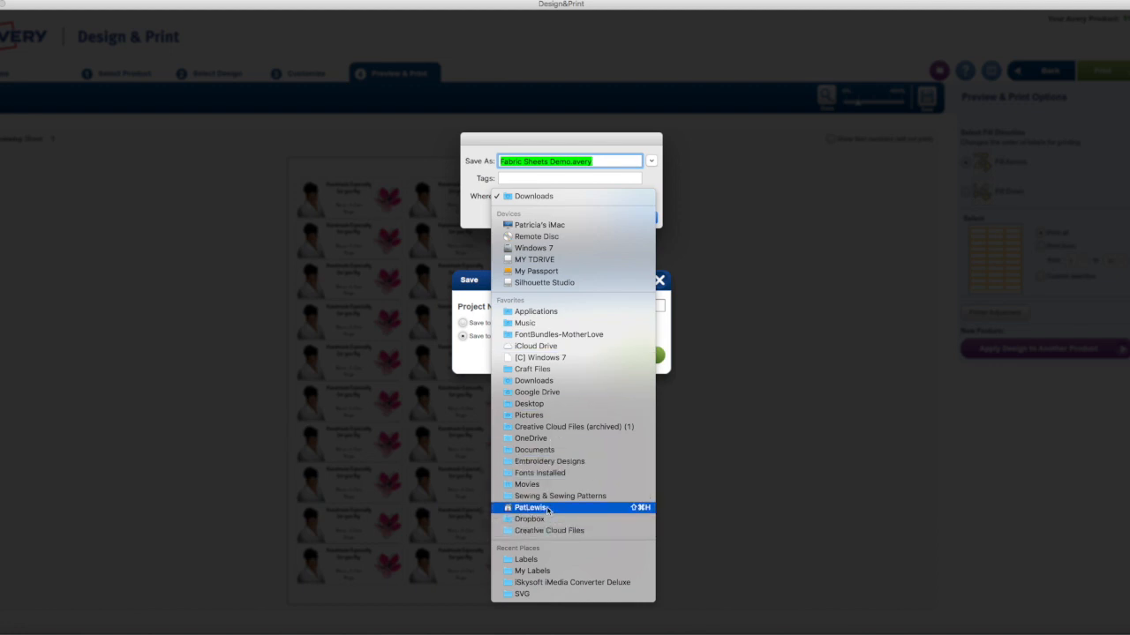
click(560, 404)
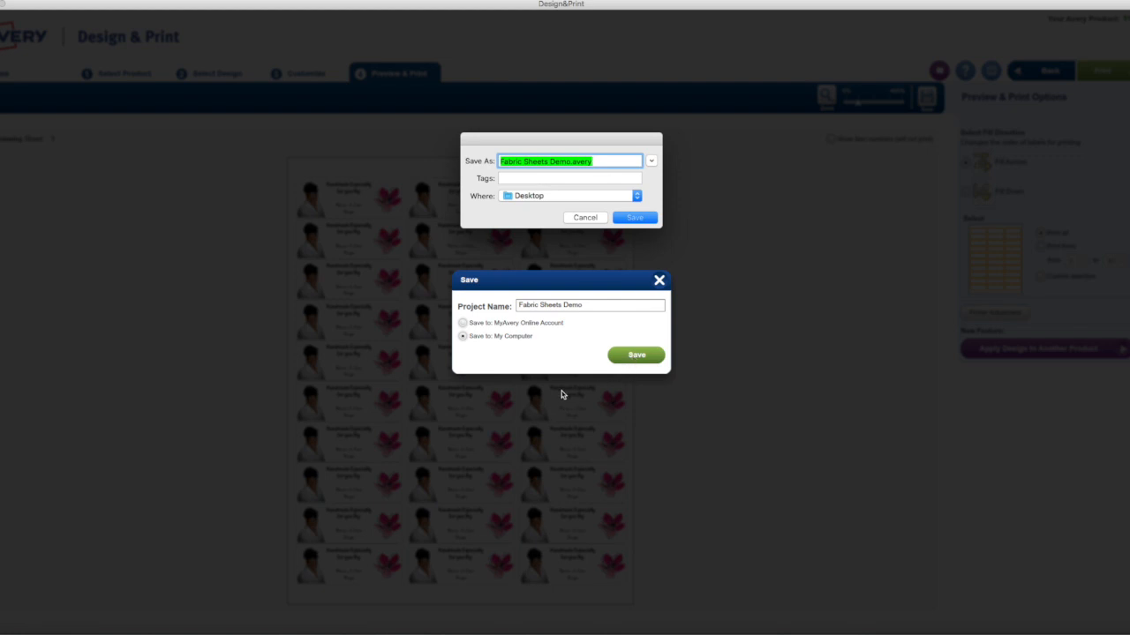
click(639, 217)
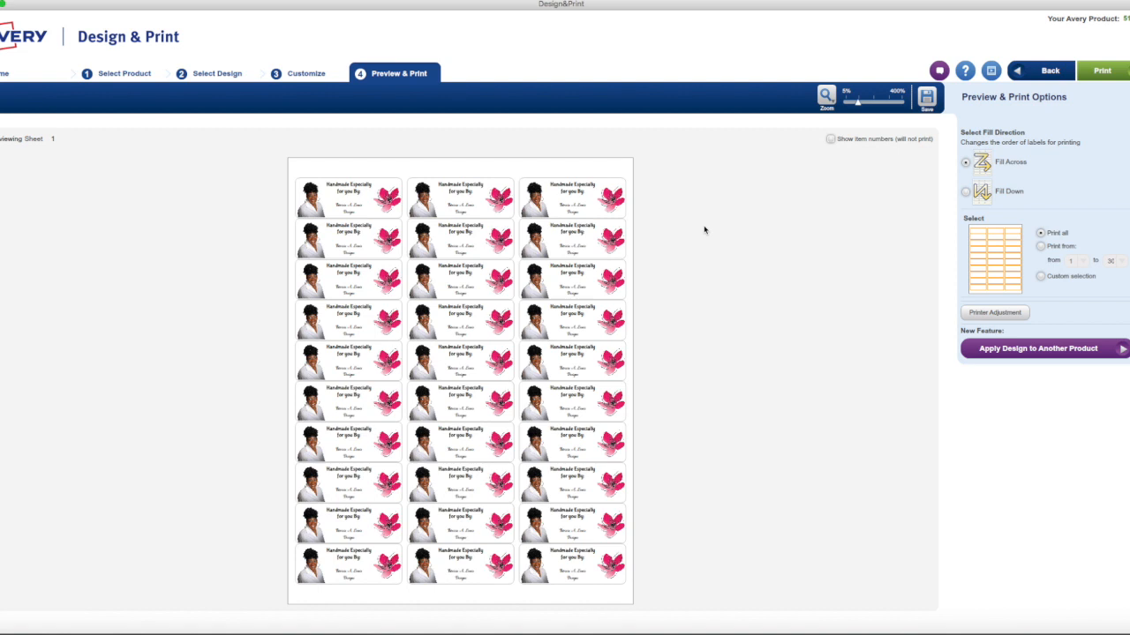
Return to customizing the label and look over the saved MyAvery online projects without opening one
click(305, 74)
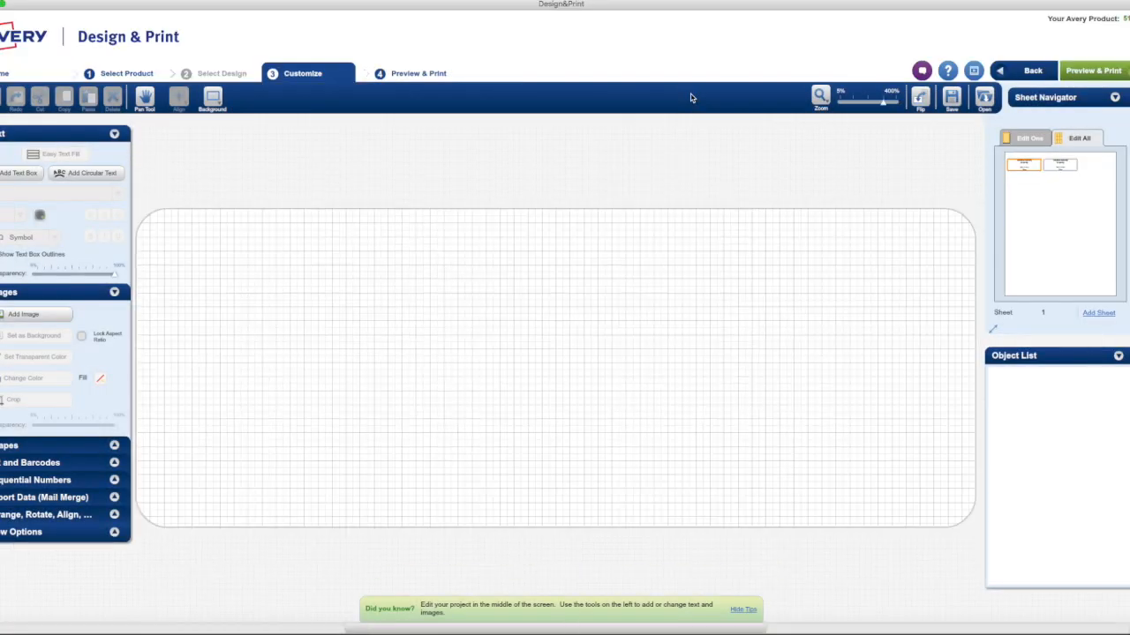
click(984, 100)
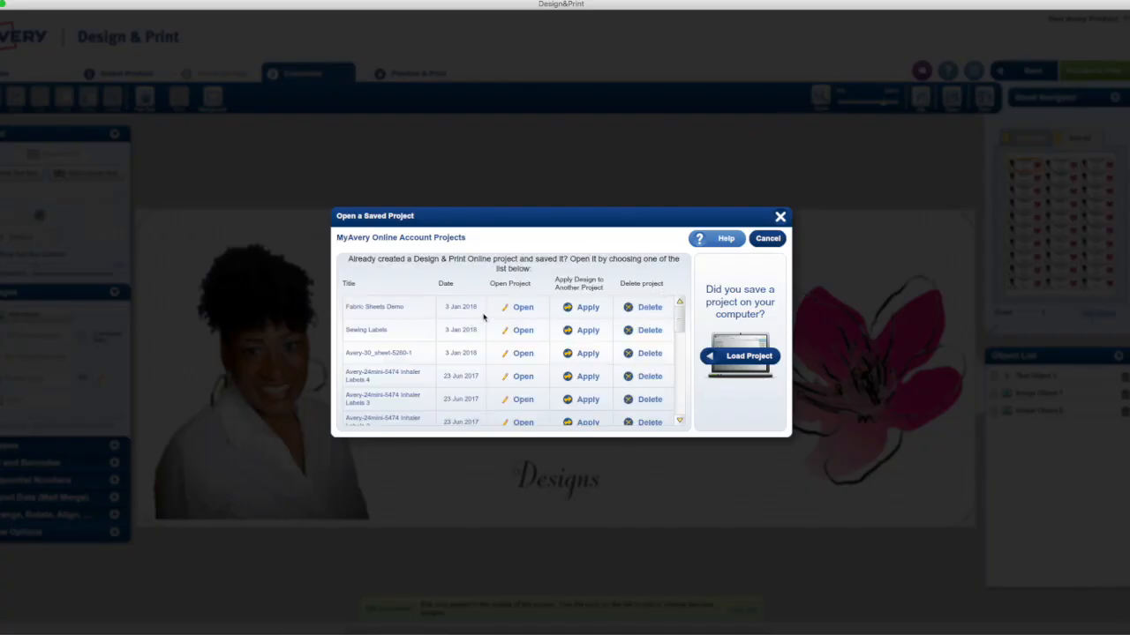
click(769, 239)
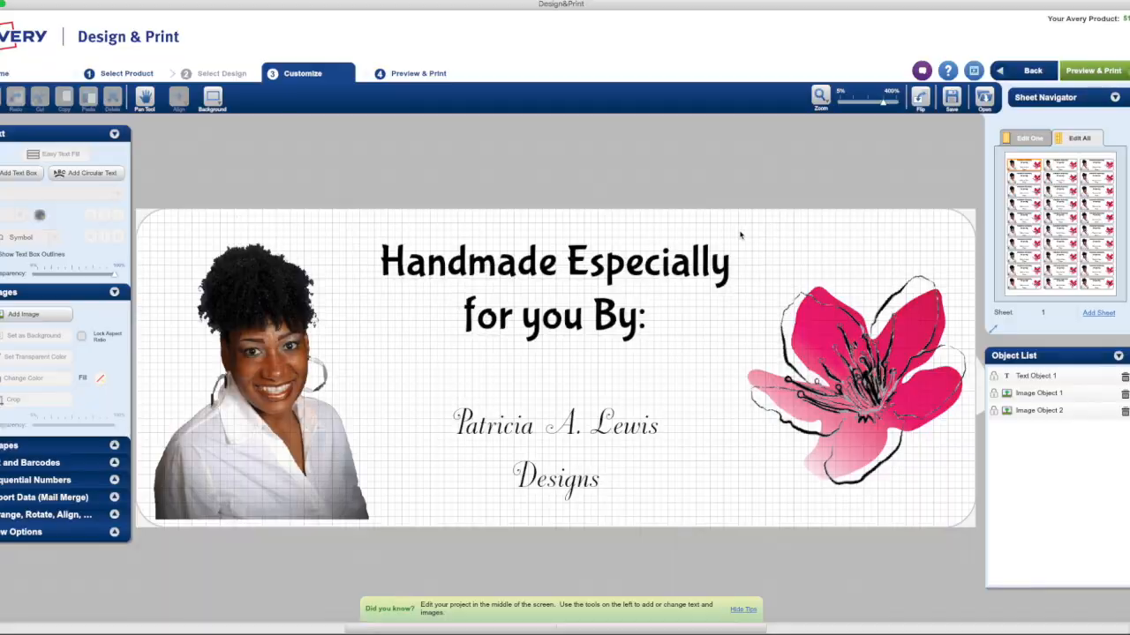
click(953, 104)
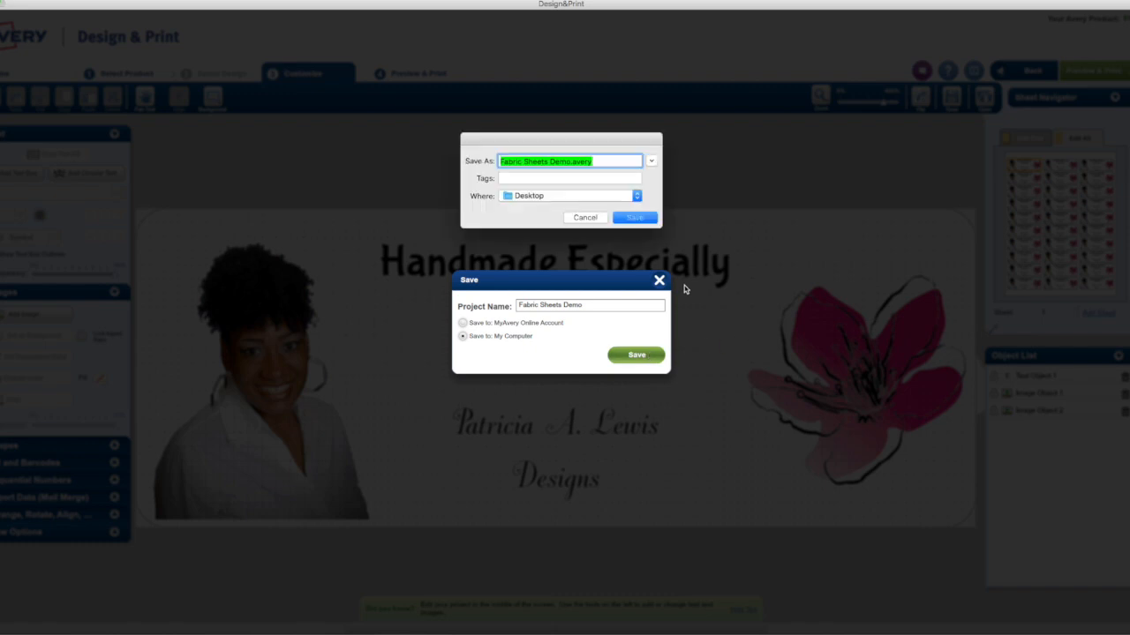
click(632, 221)
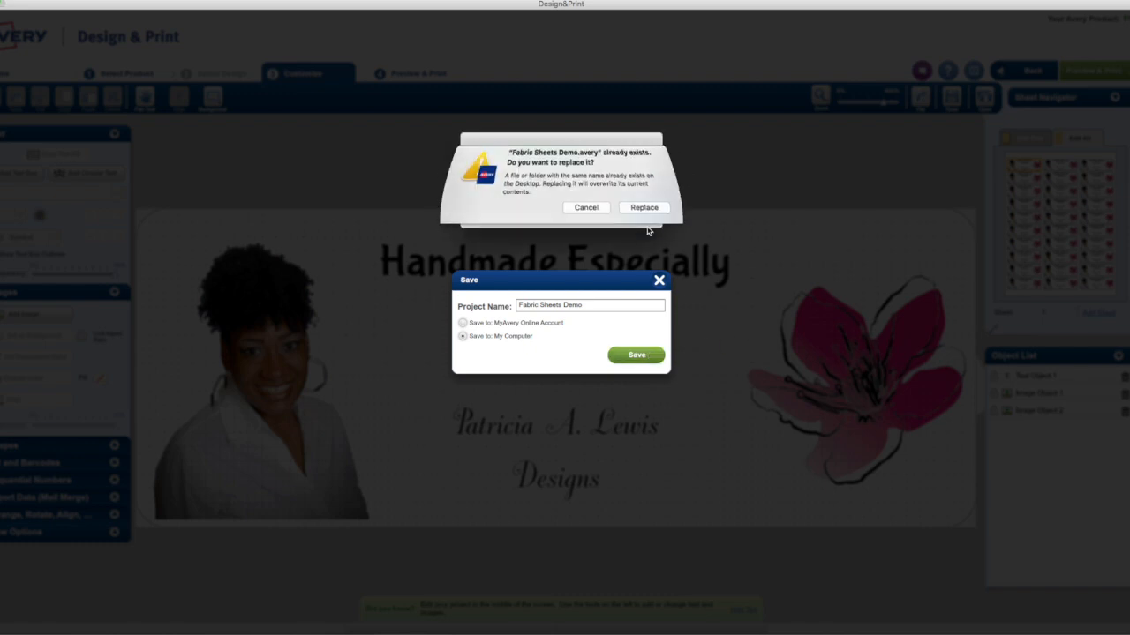
click(601, 220)
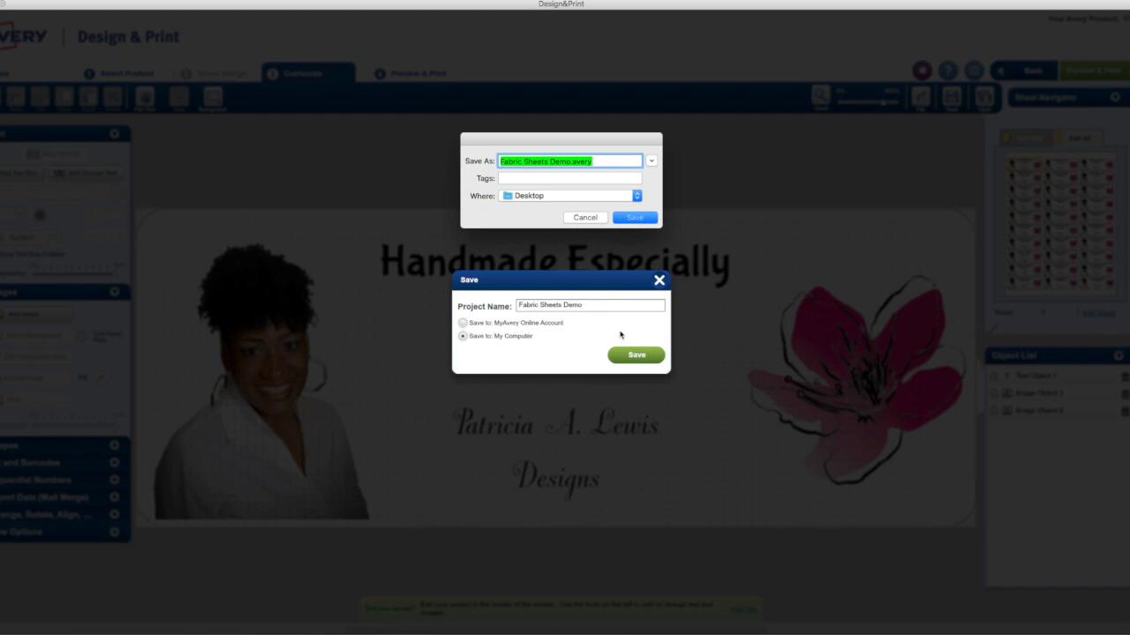
click(599, 217)
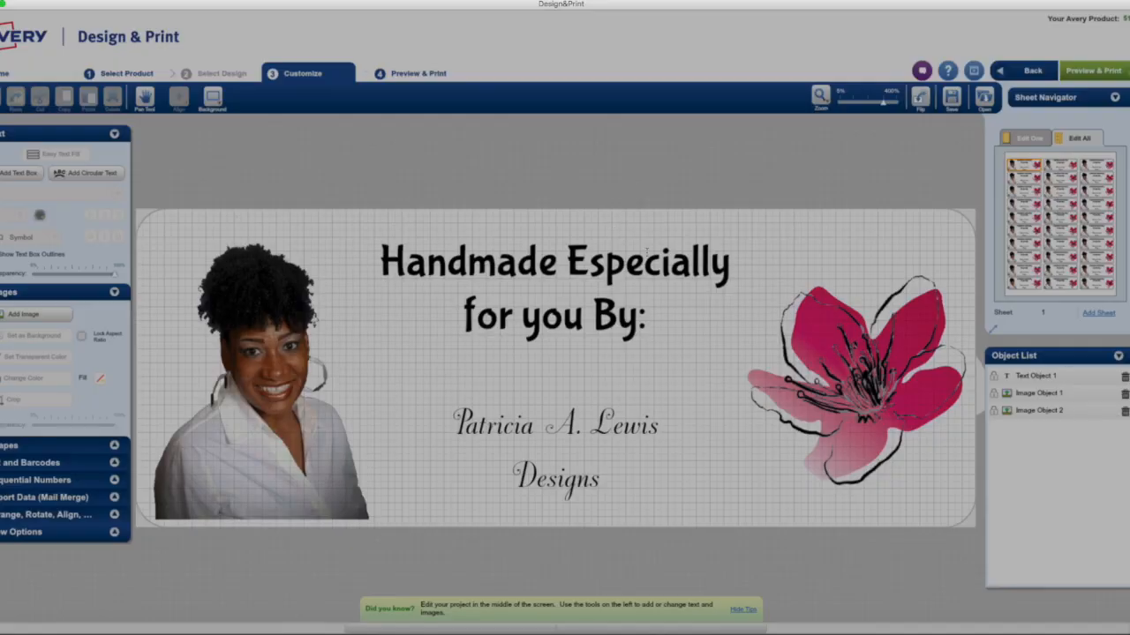
Open the full label sheet in Preview and export it to the Desktop as a JPEG named "Fabric Sheets Demo"
click(1093, 73)
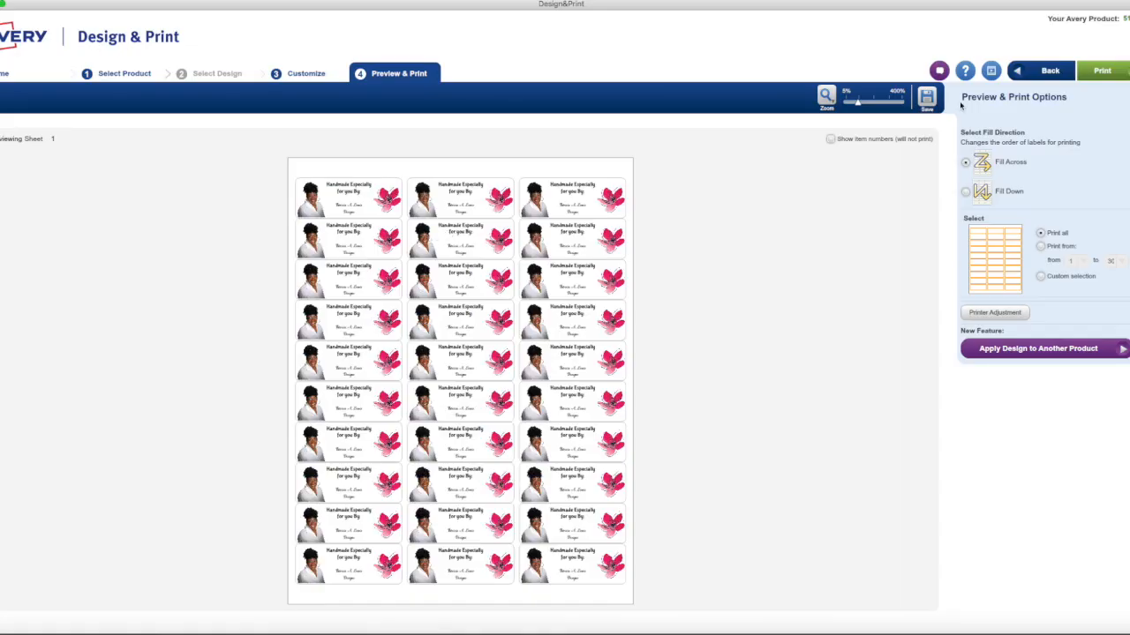
click(1092, 72)
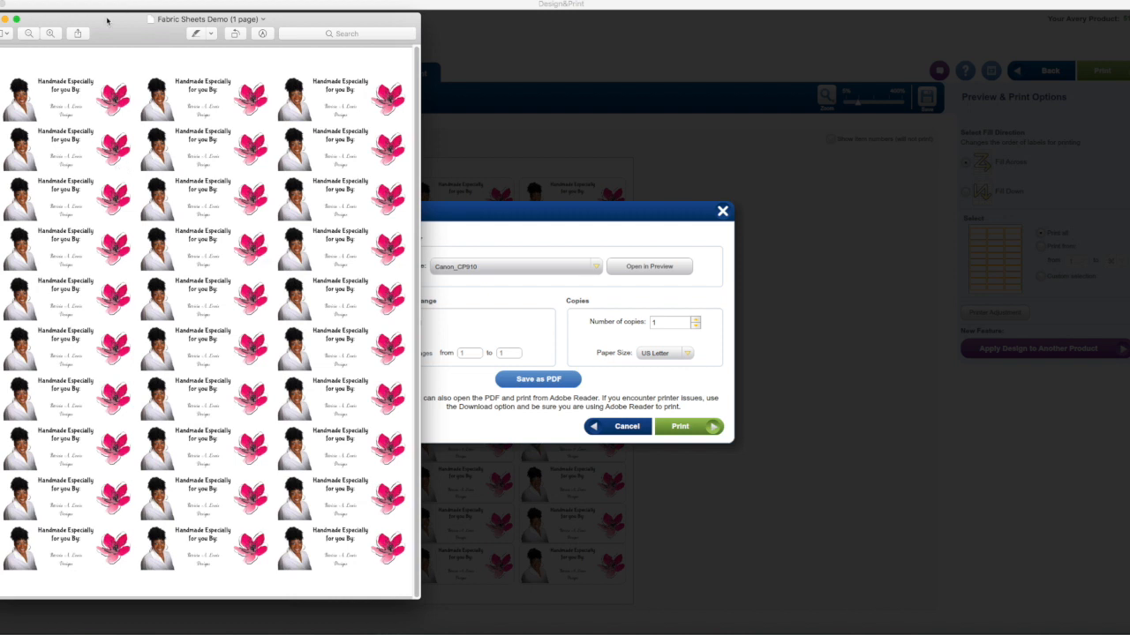
click(18, 2)
mouse_move(51, 1)
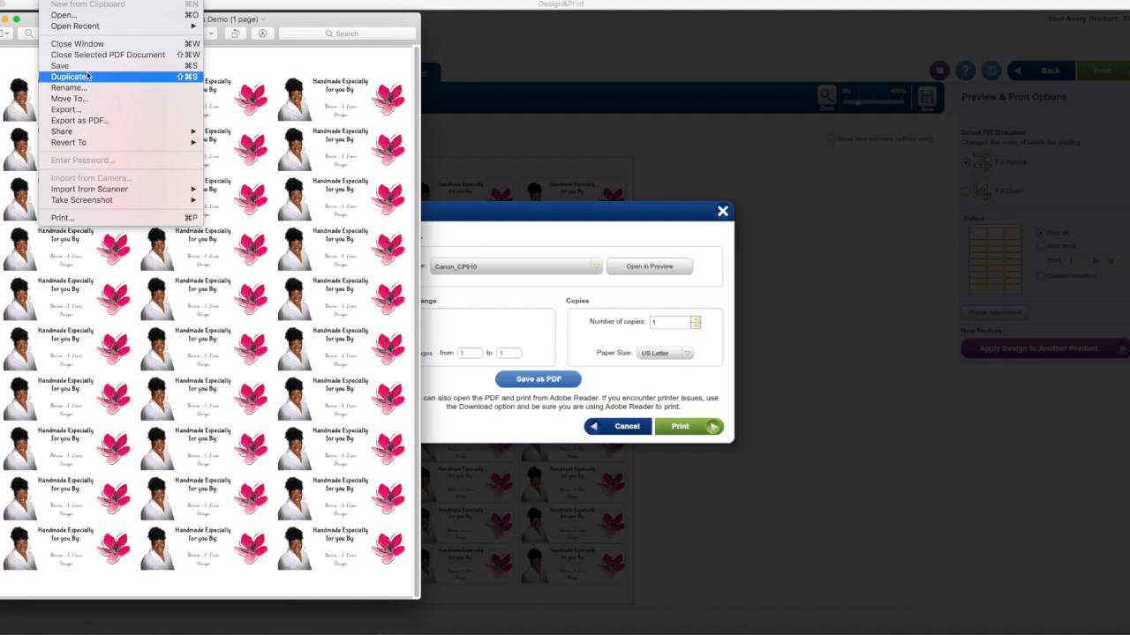
click(89, 110)
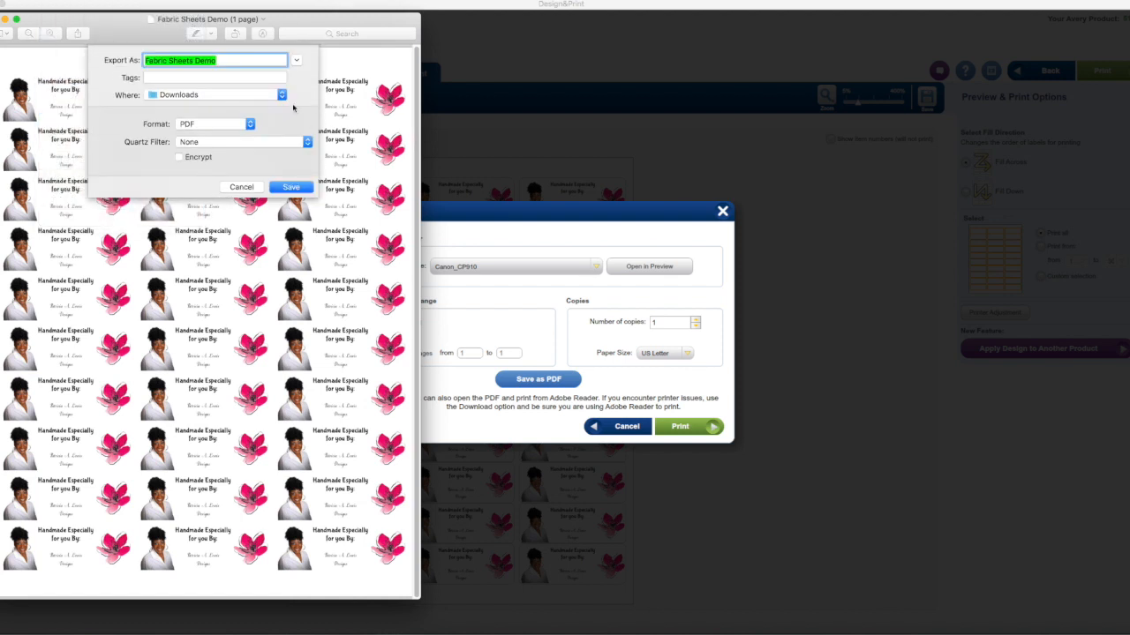
click(248, 124)
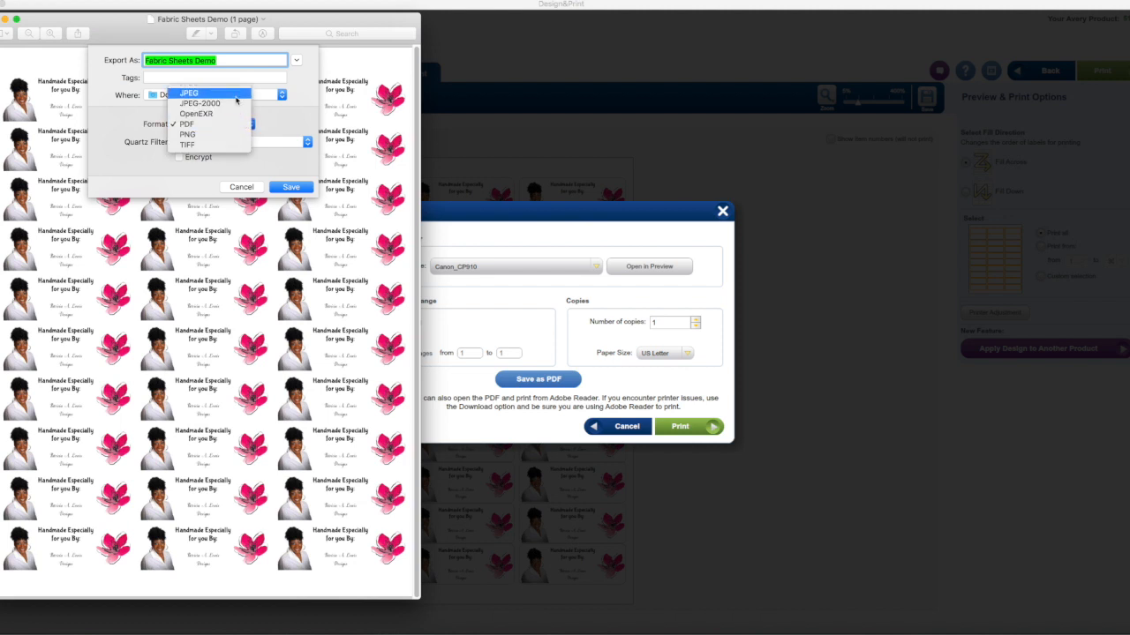
click(235, 94)
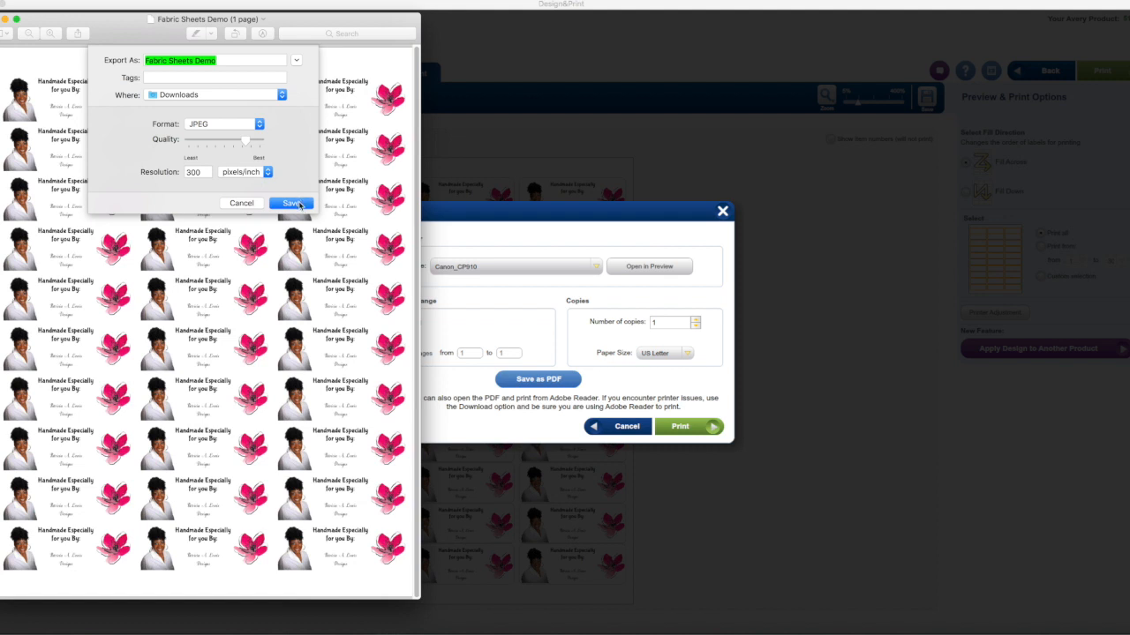
click(237, 95)
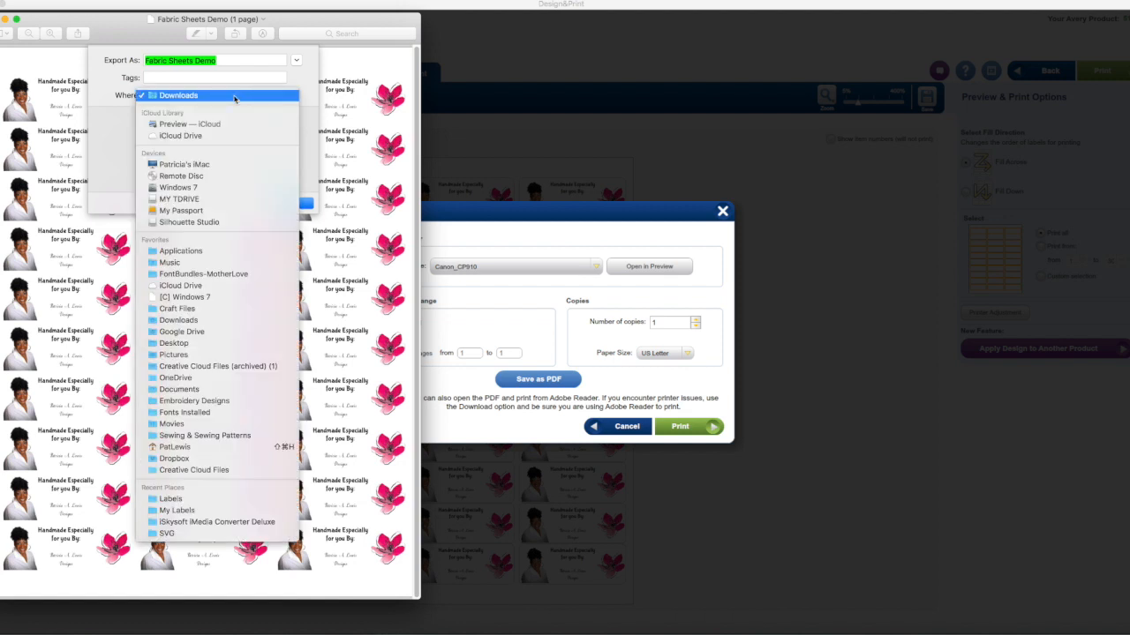
click(205, 343)
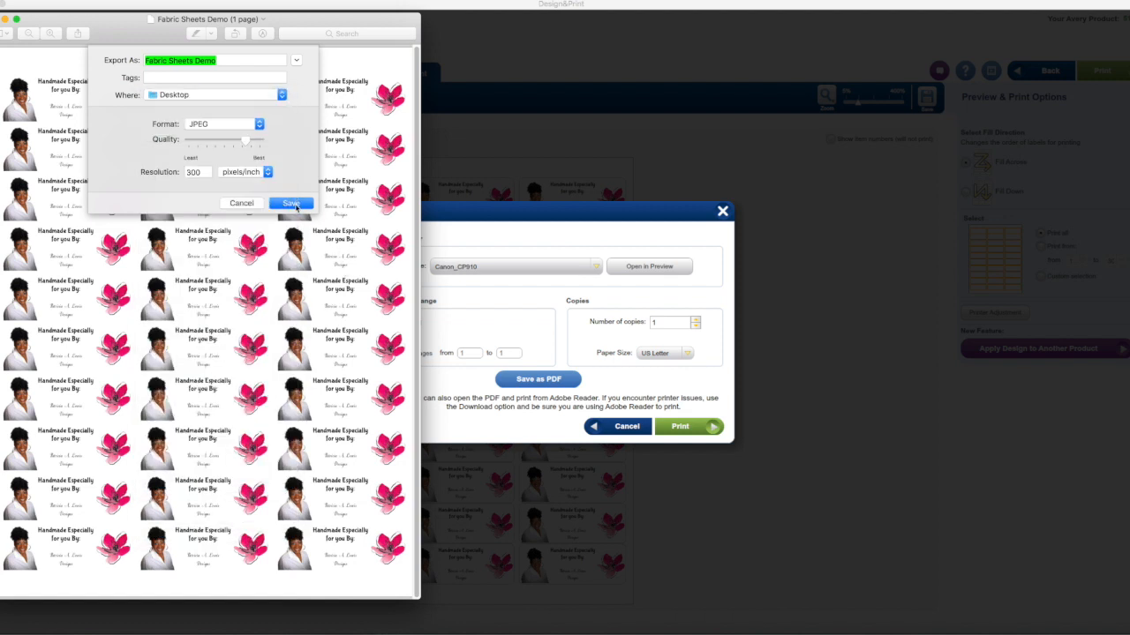
click(292, 204)
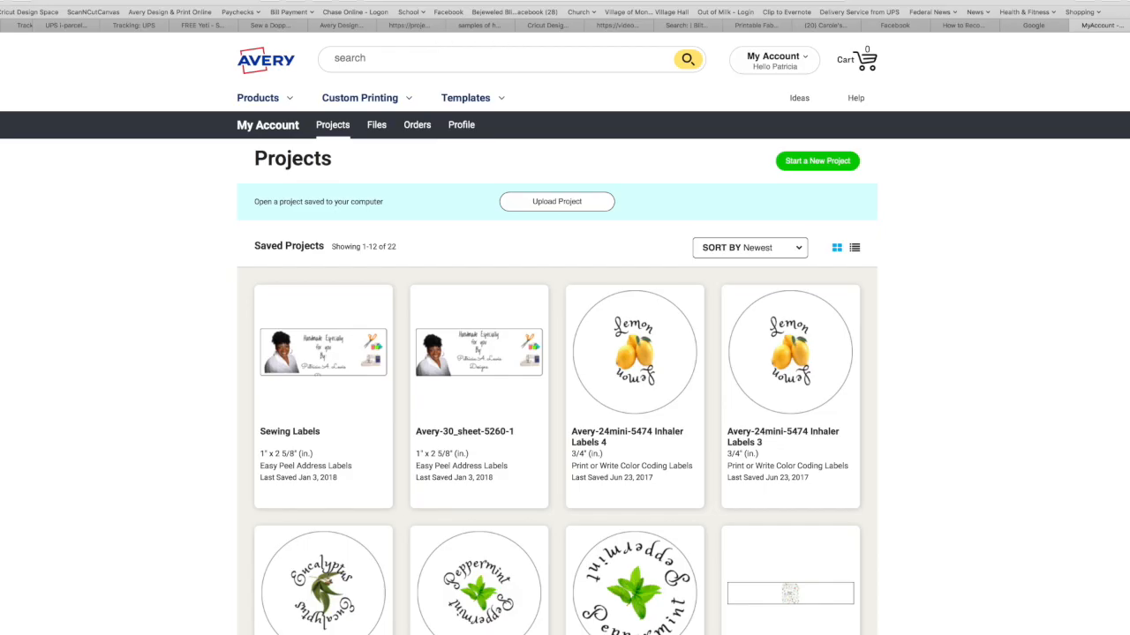
Switch to Cricut Design Space in a new browser tab and start a new project
key(super+t)
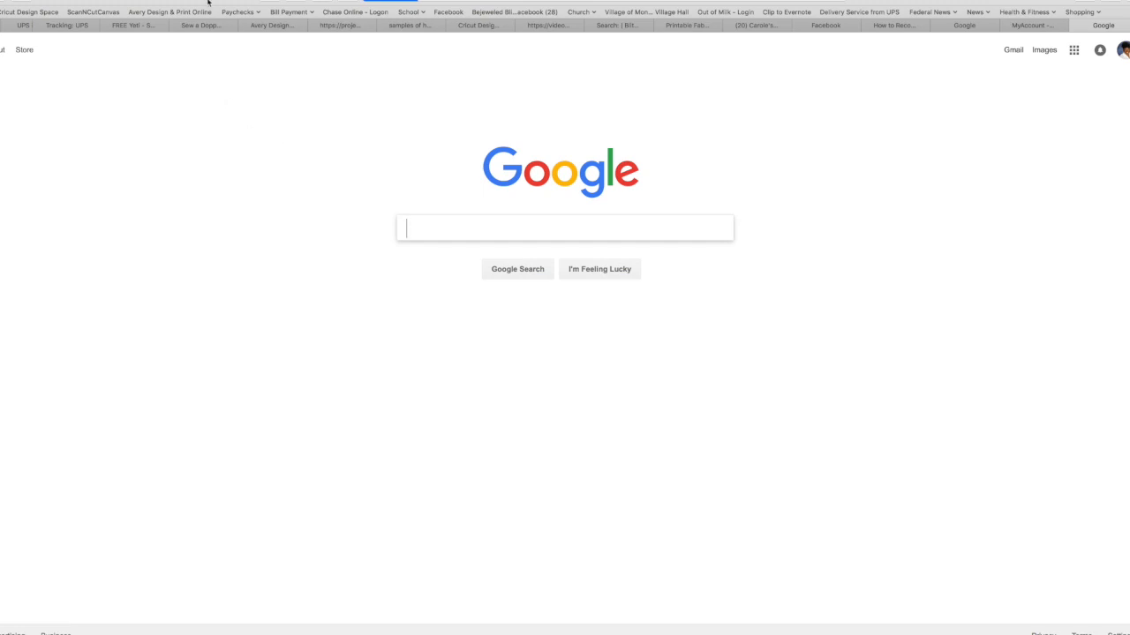
click(27, 12)
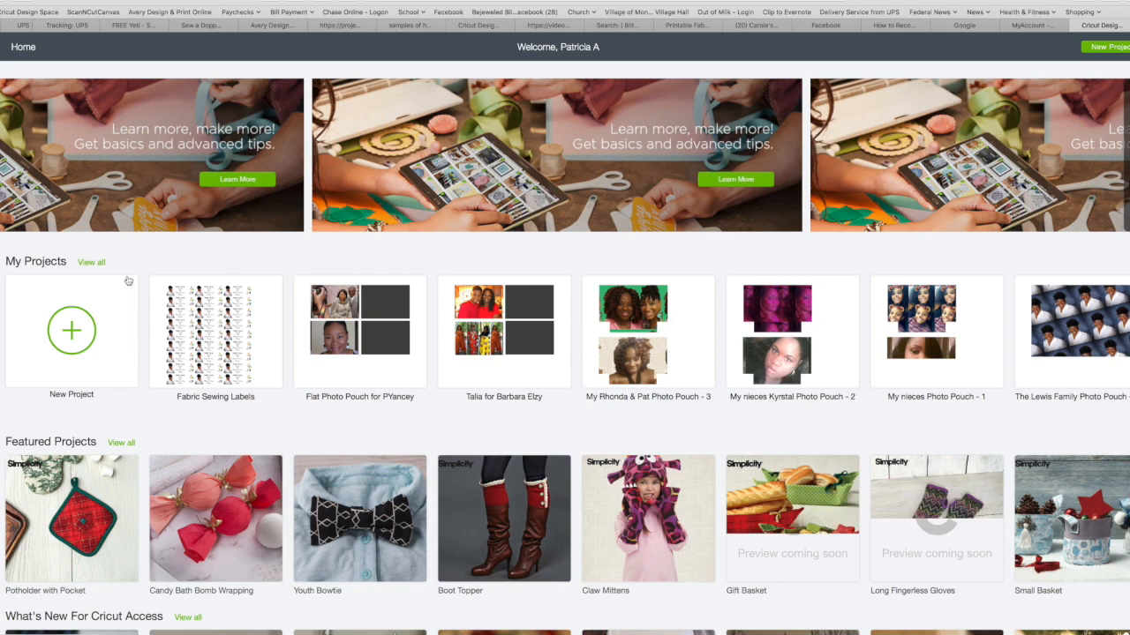
click(74, 333)
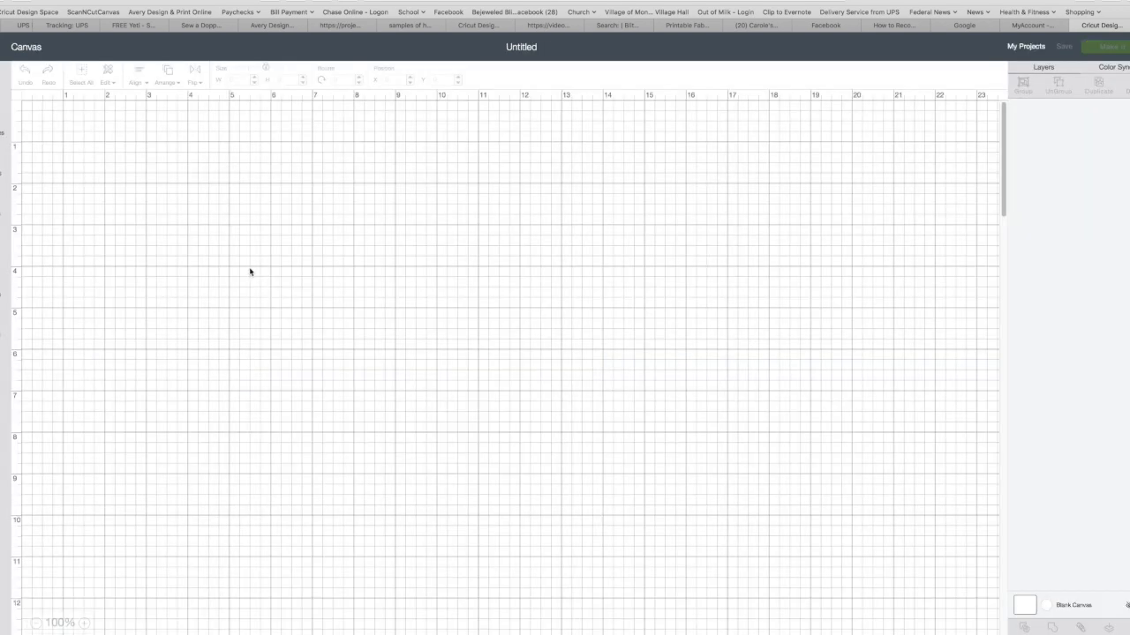
Upload the "Fabric Sheets Demo" JPEG image from the Desktop as a pattern fill
click(2, 324)
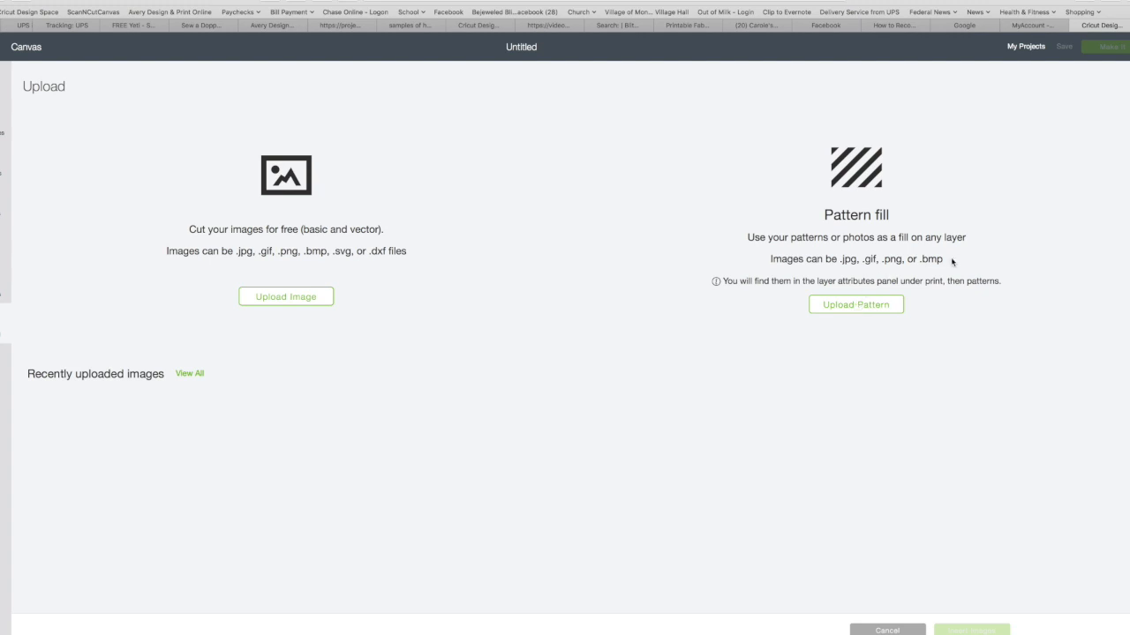
click(858, 304)
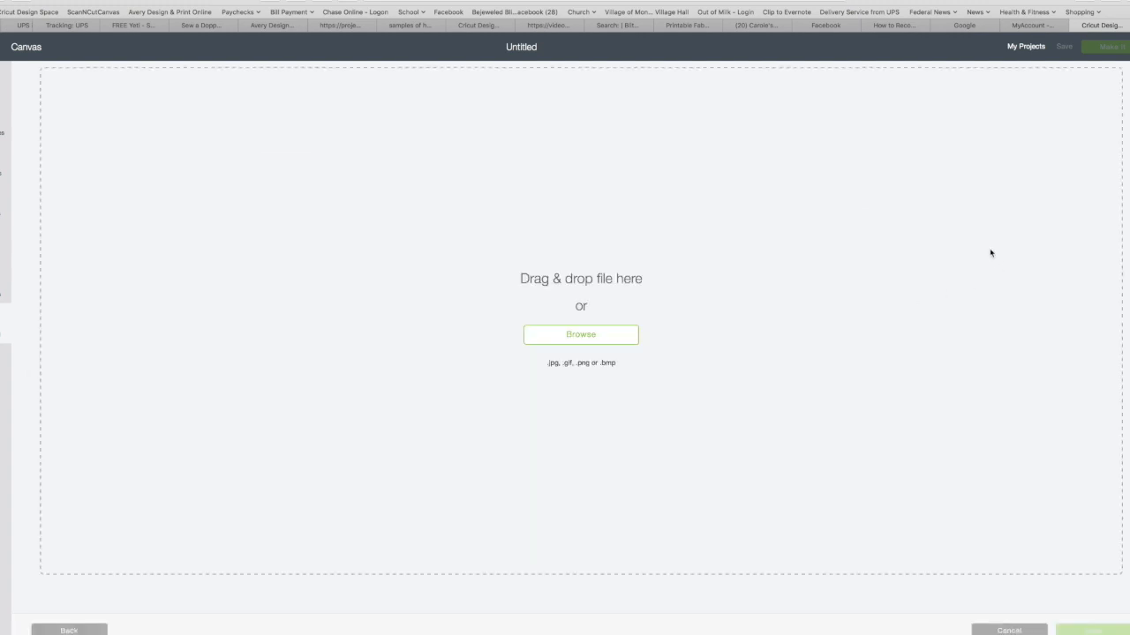
click(566, 335)
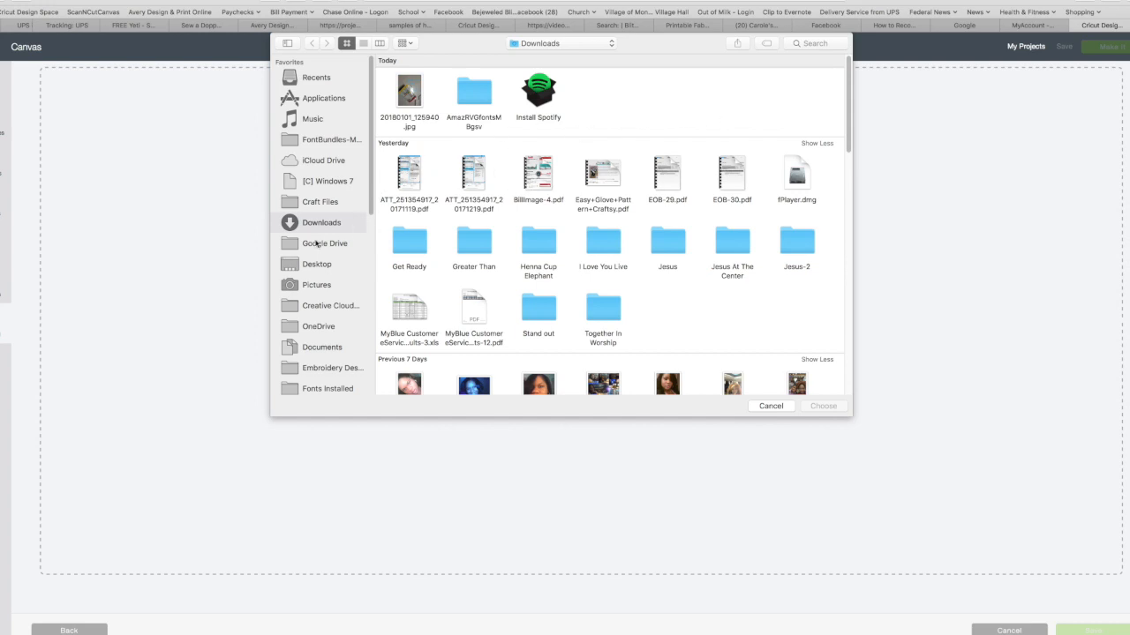
click(313, 265)
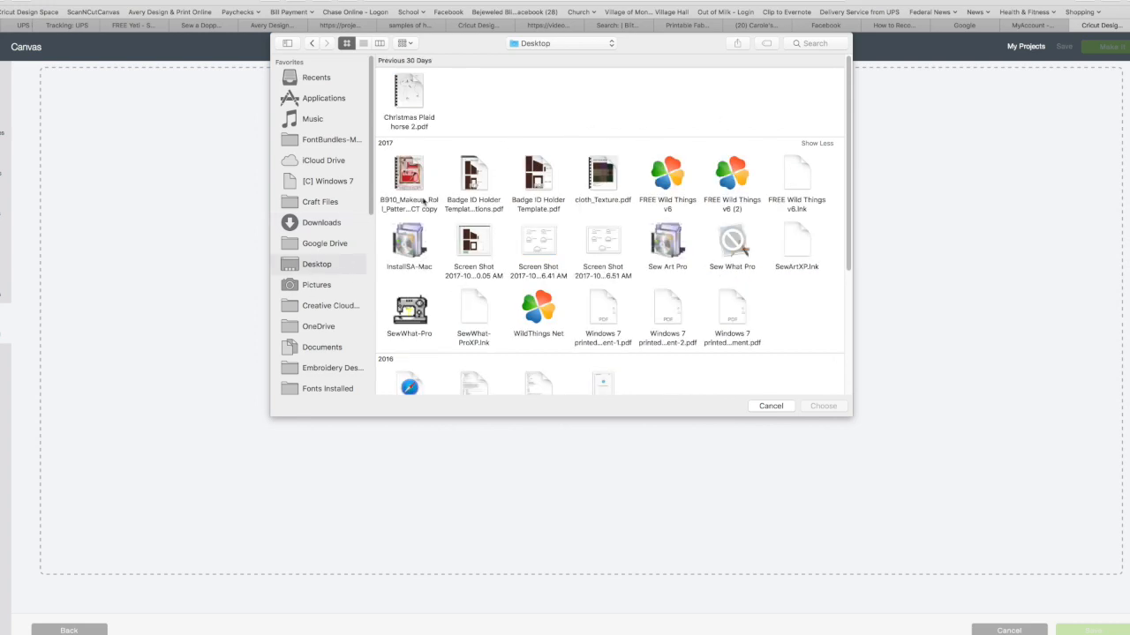
scroll(750, 300, down, 2)
scroll(749, 300, down, 5)
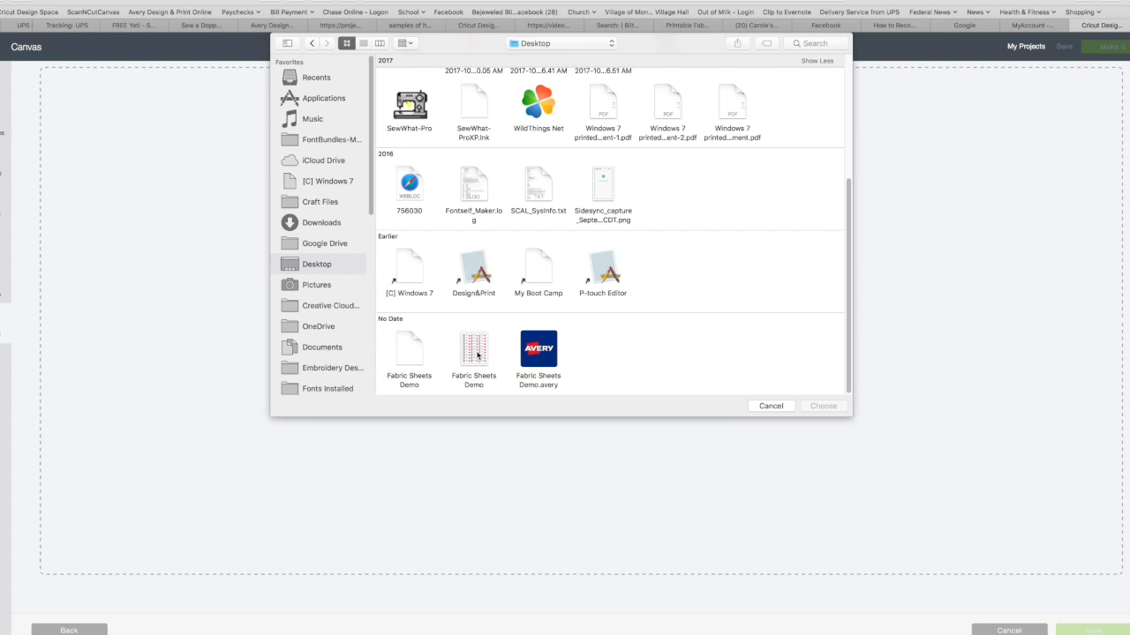
click(363, 42)
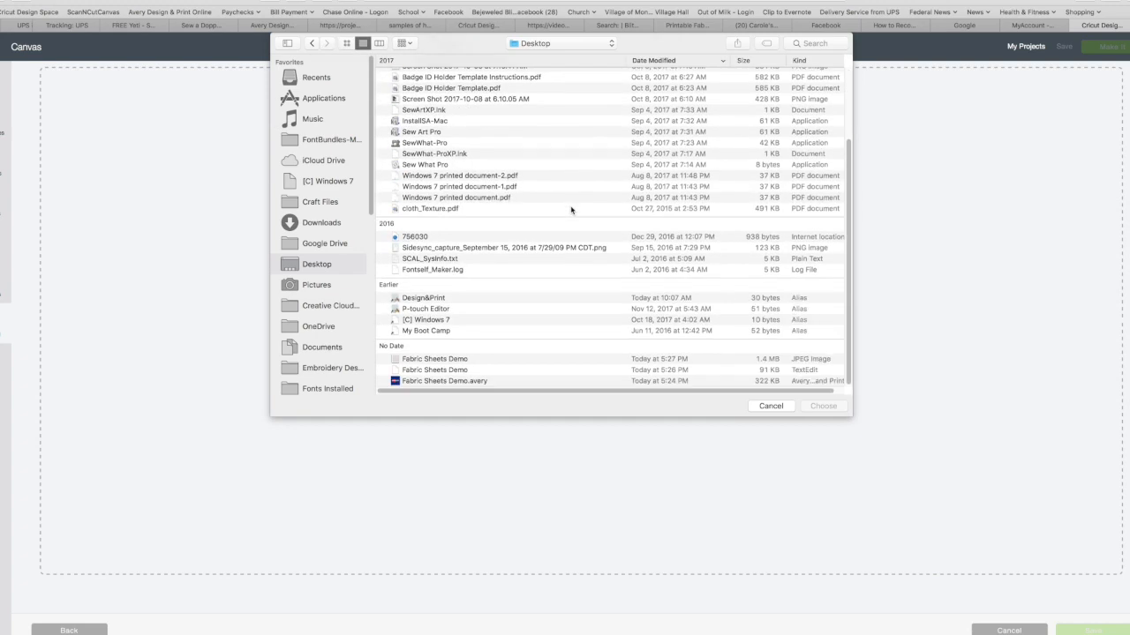
click(415, 361)
double_click(415, 362)
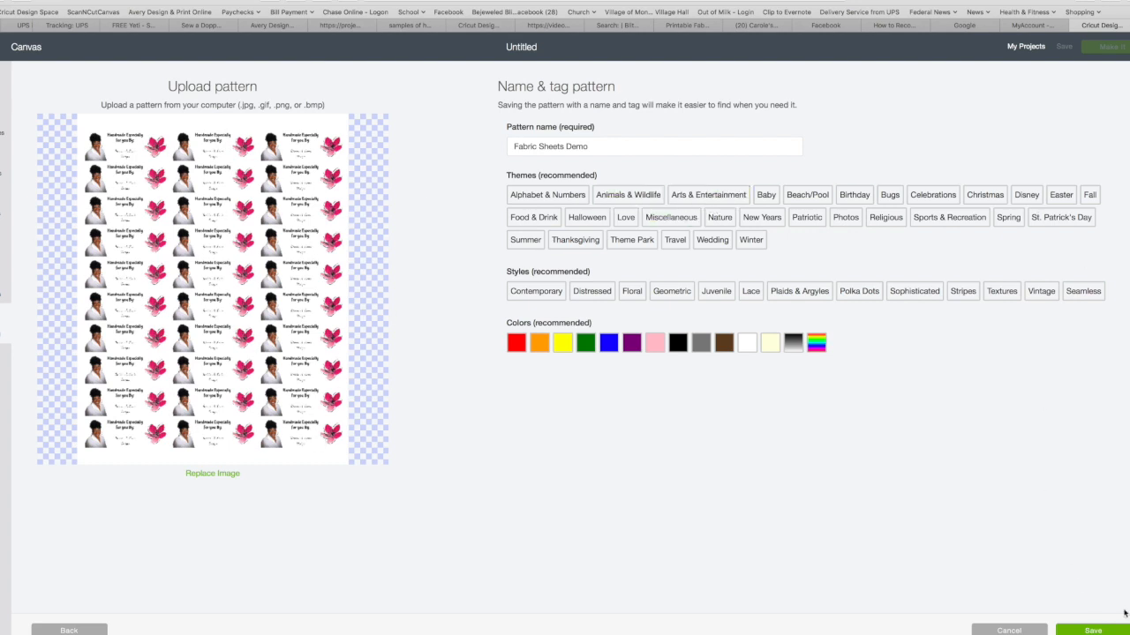
Tag the uploaded pattern with the Photos theme, save it and return to the canvas
click(854, 221)
click(1093, 630)
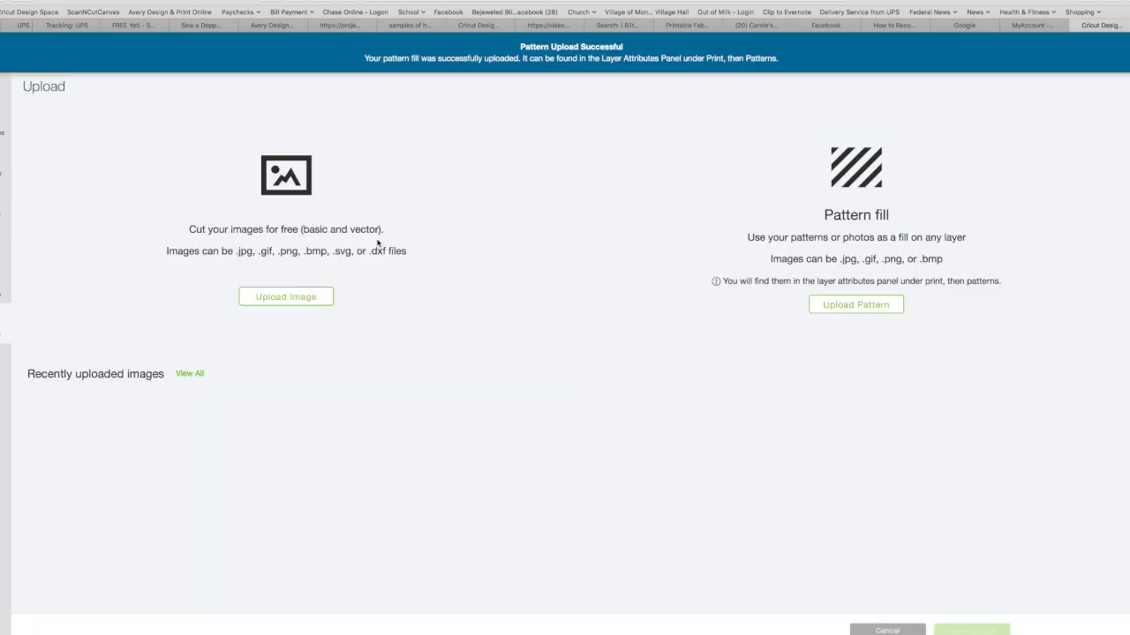
click(918, 630)
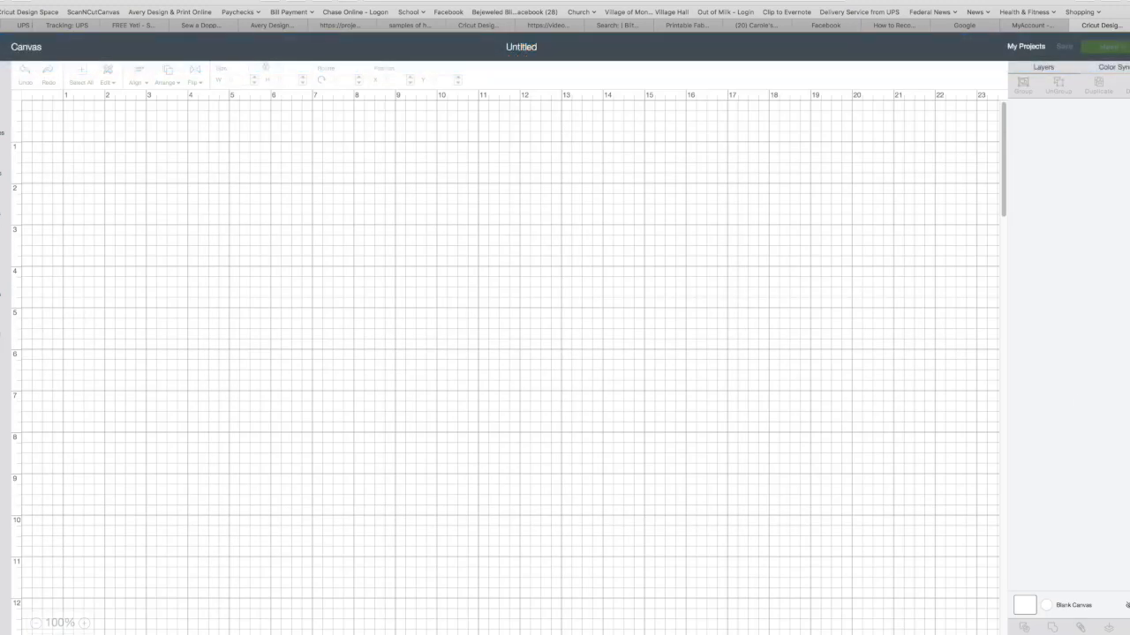
Add a square to the canvas and, with its proportions unlocked, size it 2.625 wide by 1 high
click(3, 283)
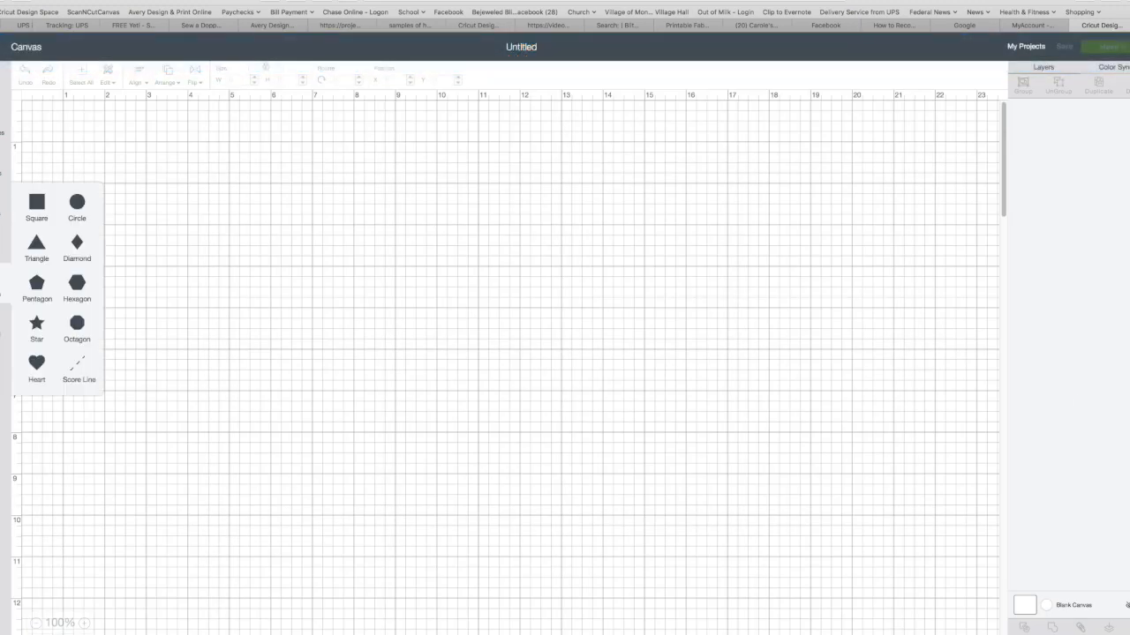
click(32, 205)
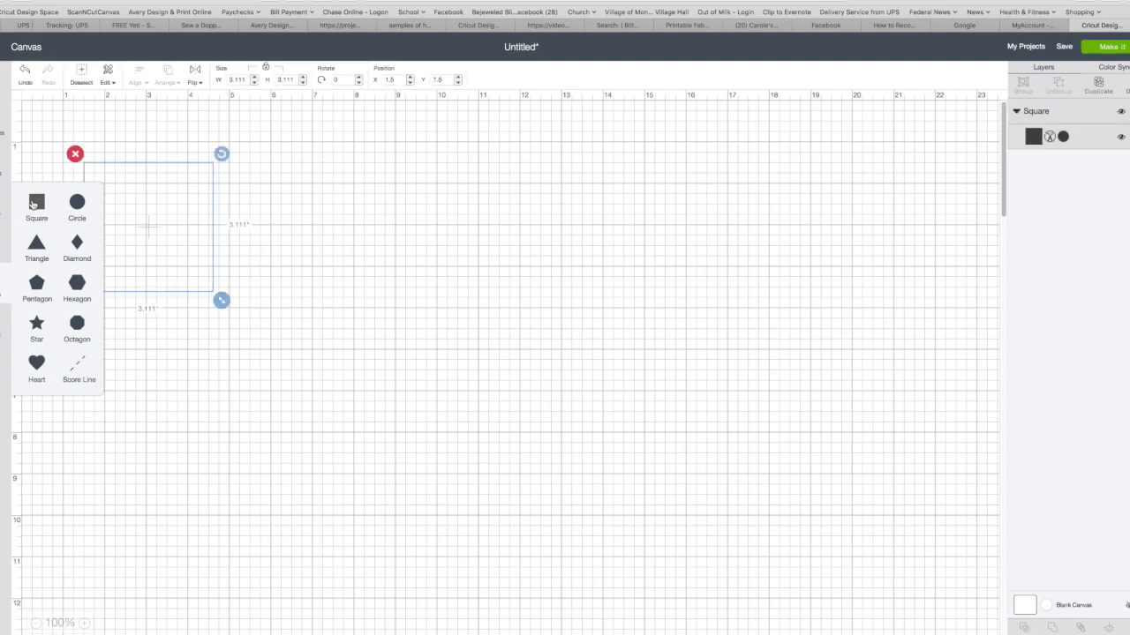
click(268, 69)
click(242, 81)
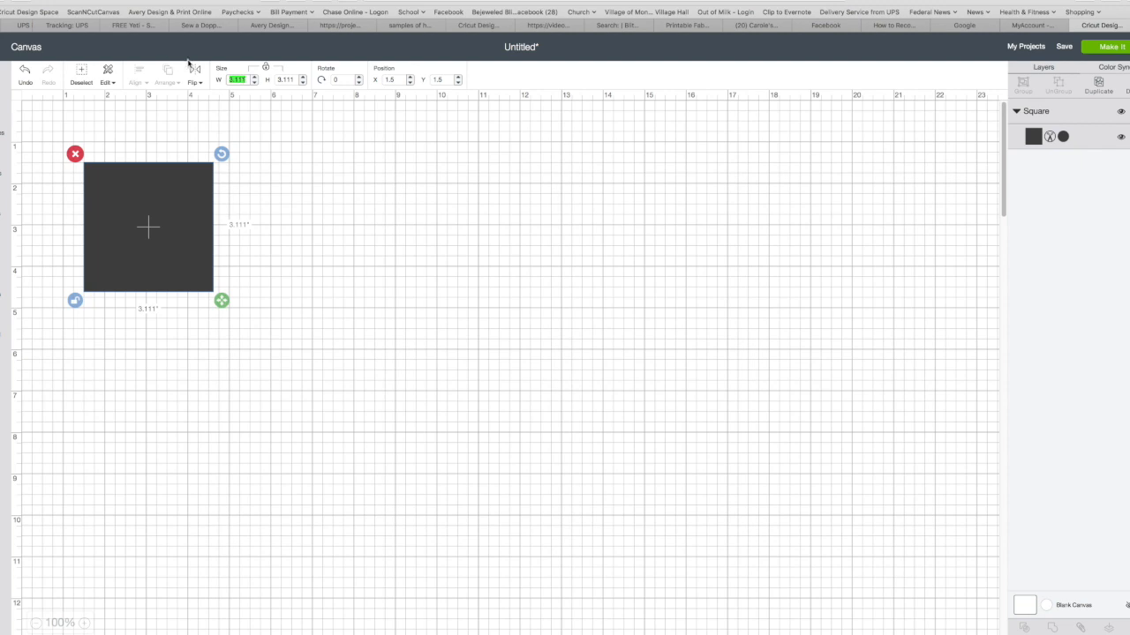
text(2.625)
click(294, 79)
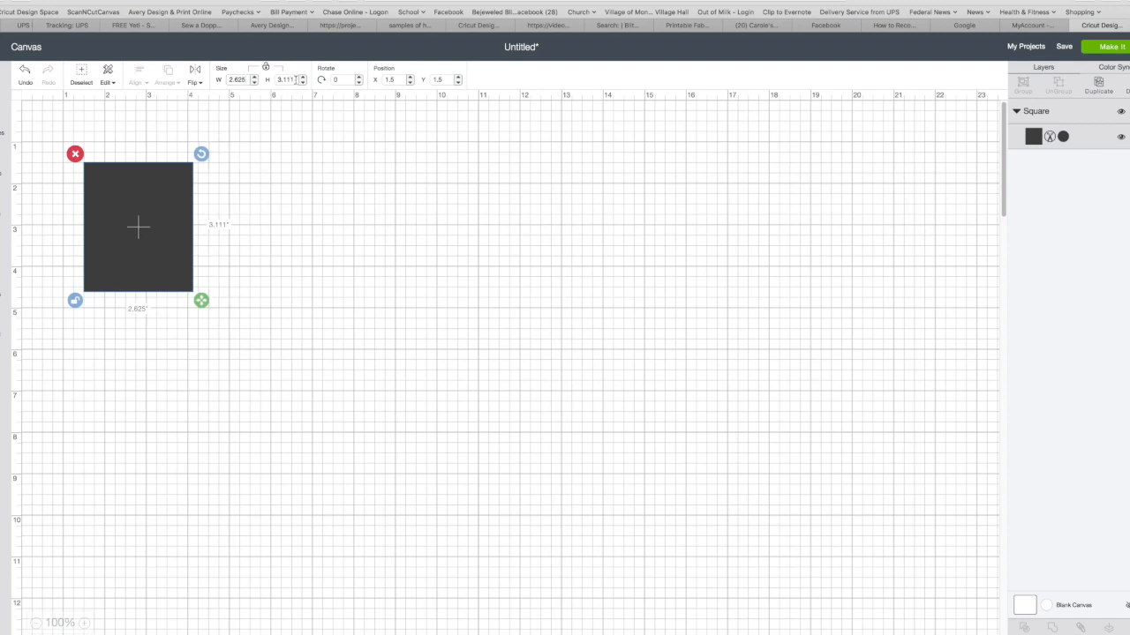
text(1)
key(Return)
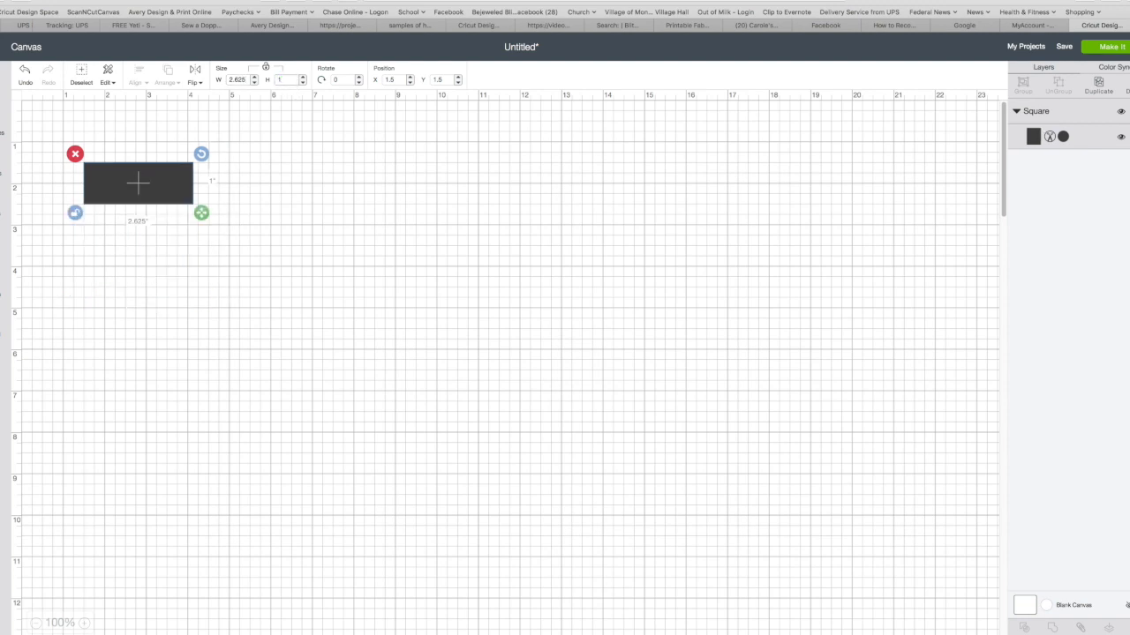
Set the rectangle's layer to Print and fill it with the uploaded pink-flower label sheet pattern
click(302, 174)
click(117, 191)
click(1063, 137)
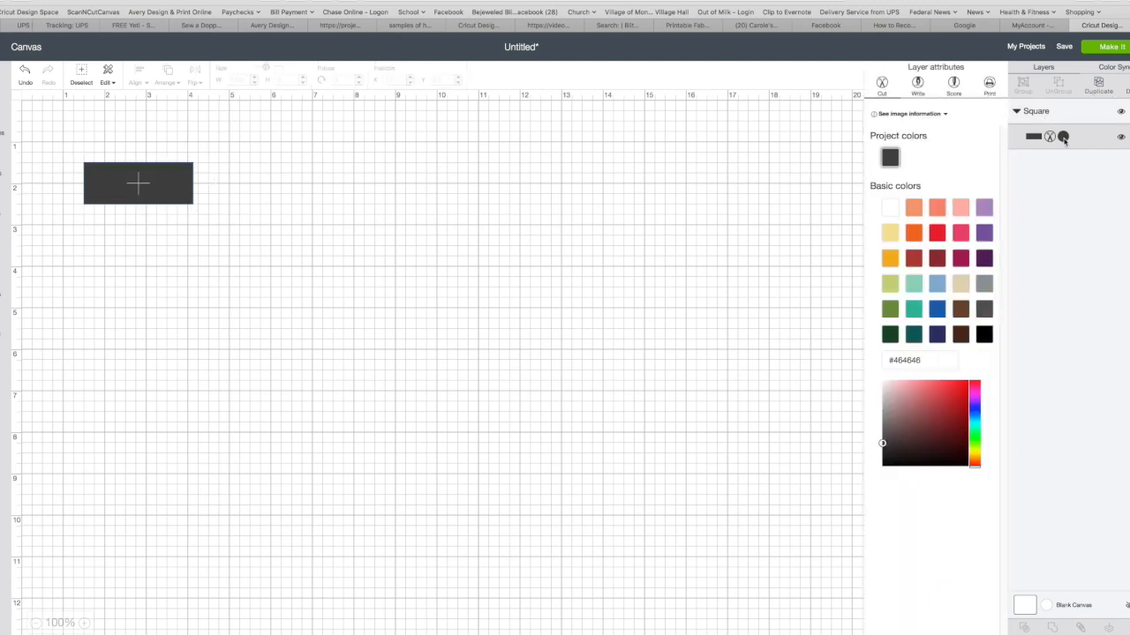
click(990, 83)
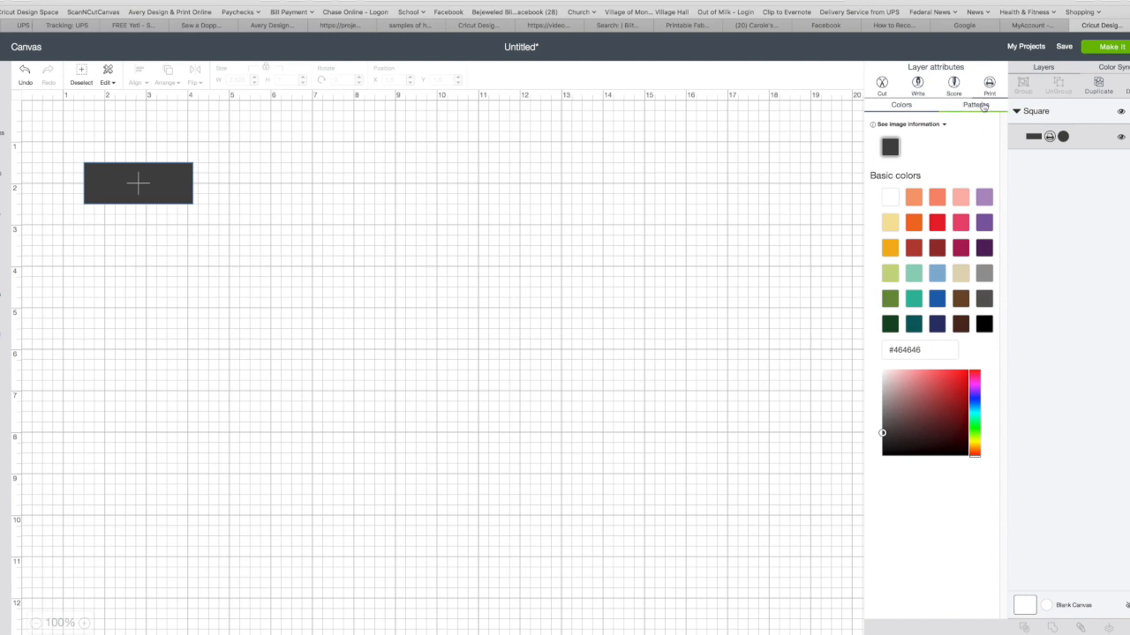
click(983, 105)
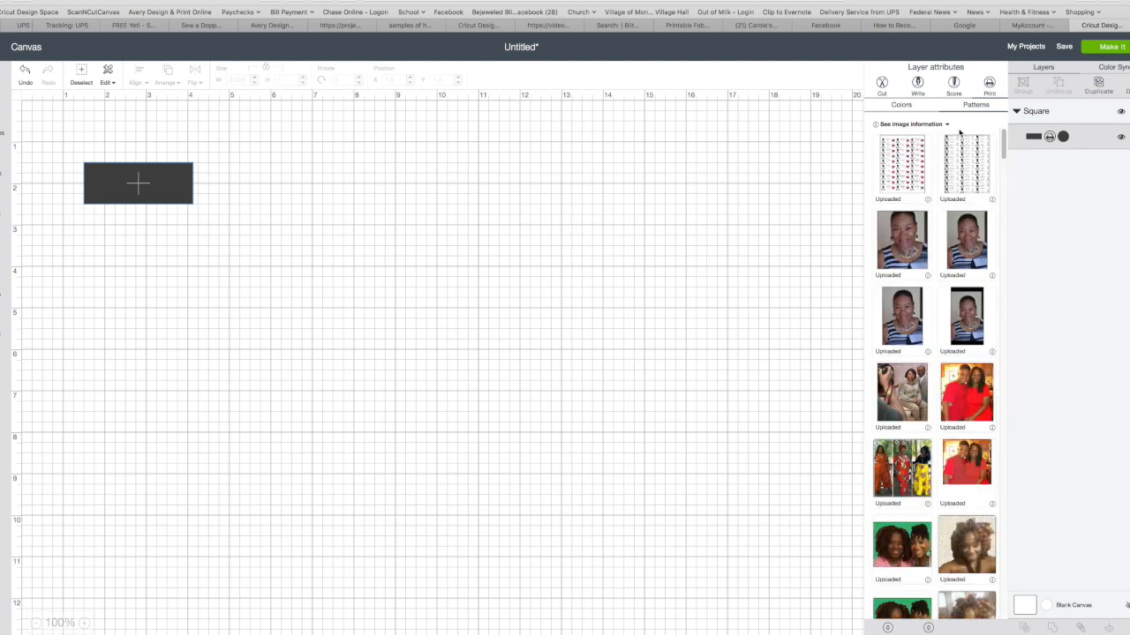
click(901, 168)
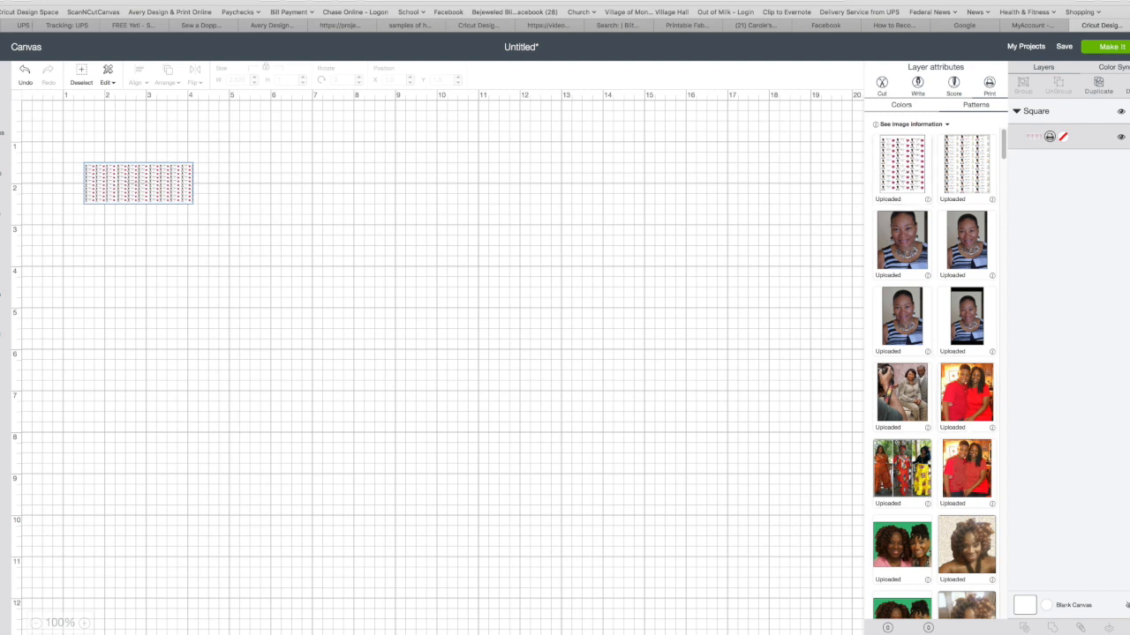
Edit the rectangle's pattern fill and enlarge its scale to 354 so a single label fits the width
click(928, 628)
drag(710, 146, 758, 142)
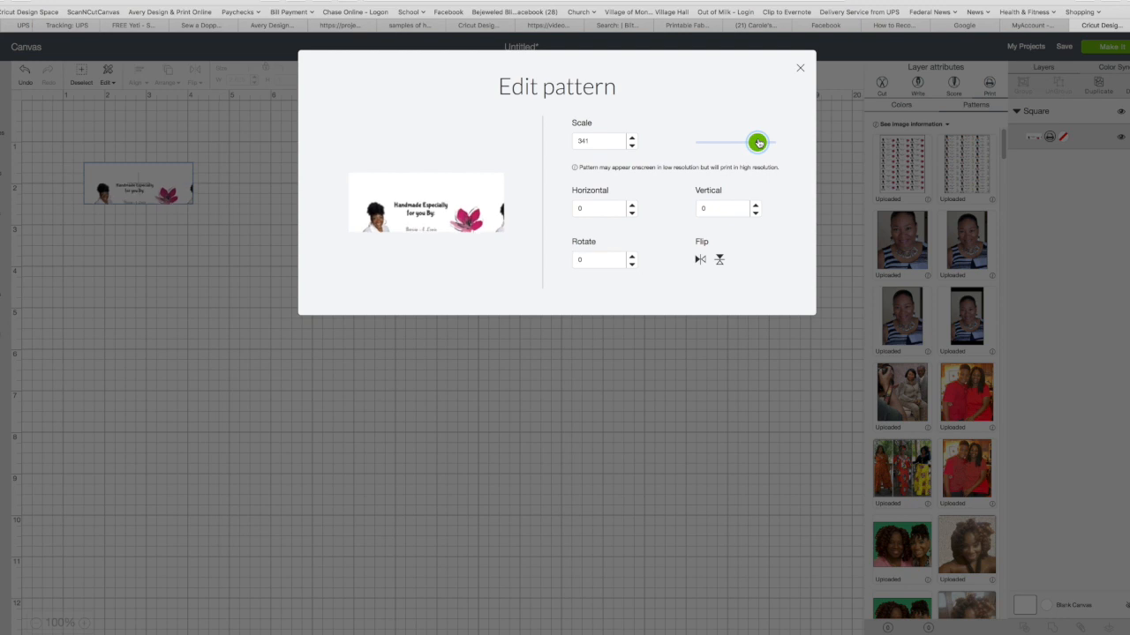
click(631, 138)
click(631, 138)
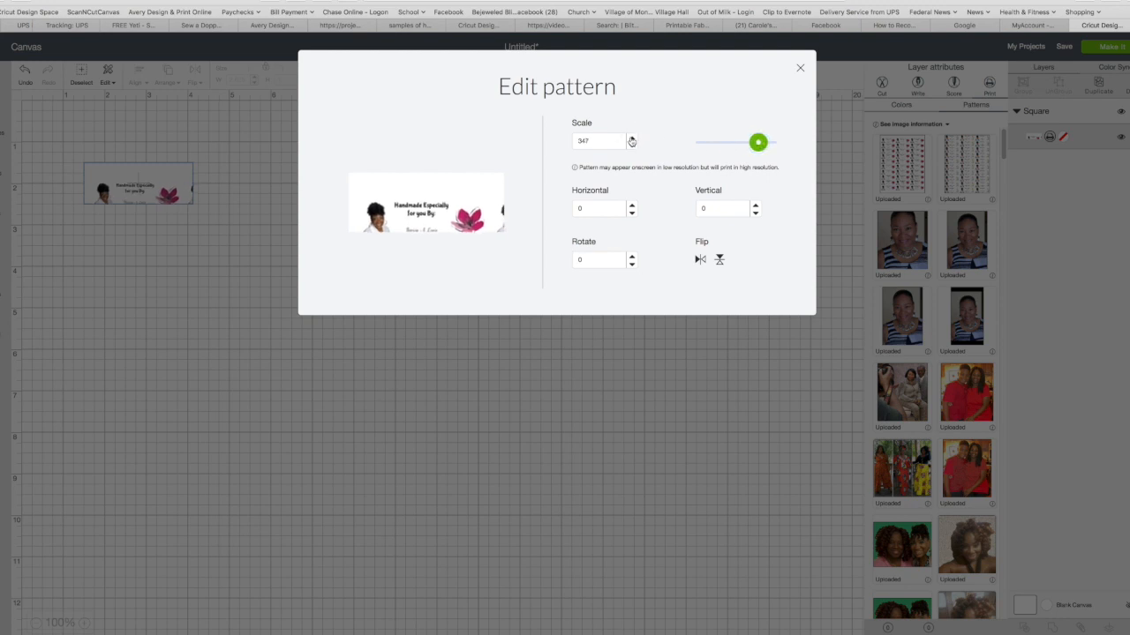
click(631, 139)
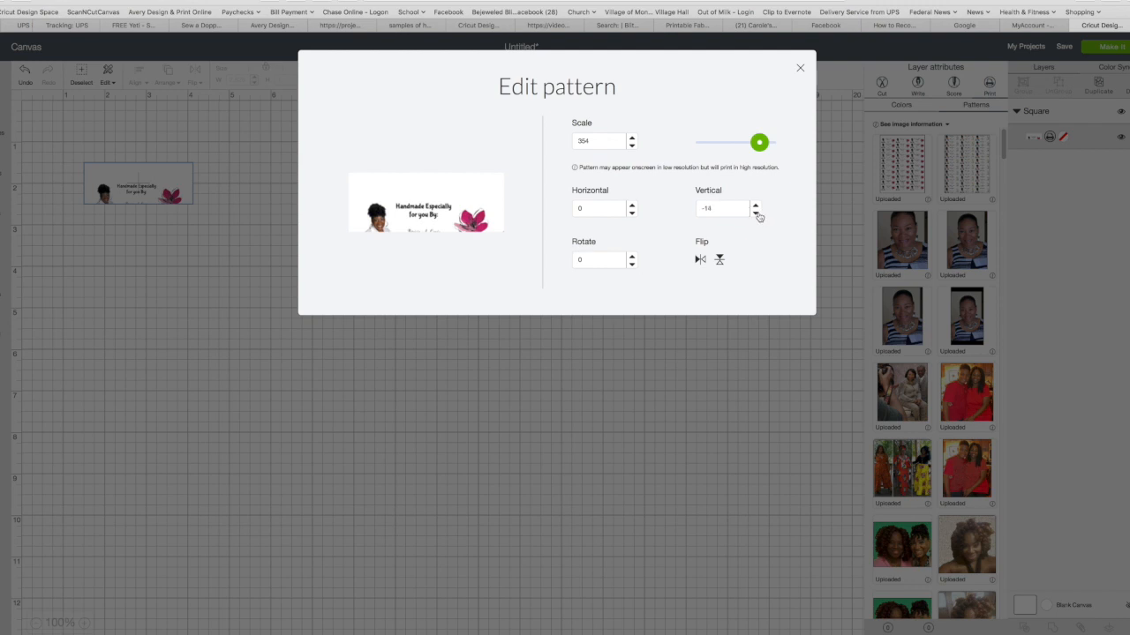
Set the pattern's vertical offset to 50 to shift the label within the rectangle
click(756, 213)
click(757, 208)
double_click(619, 140)
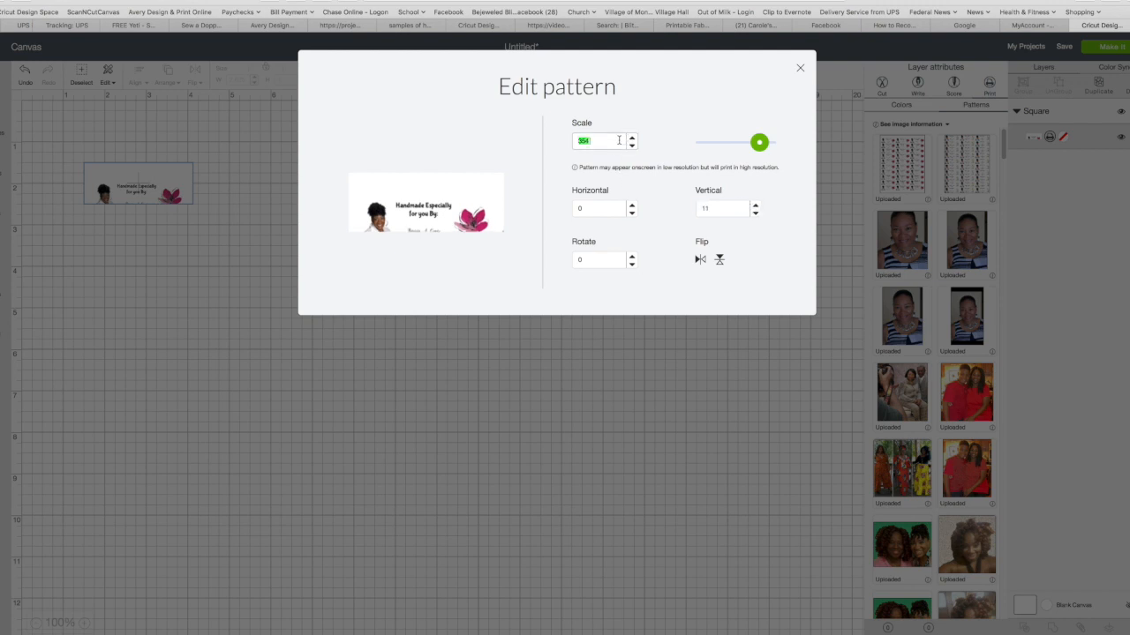
click(755, 206)
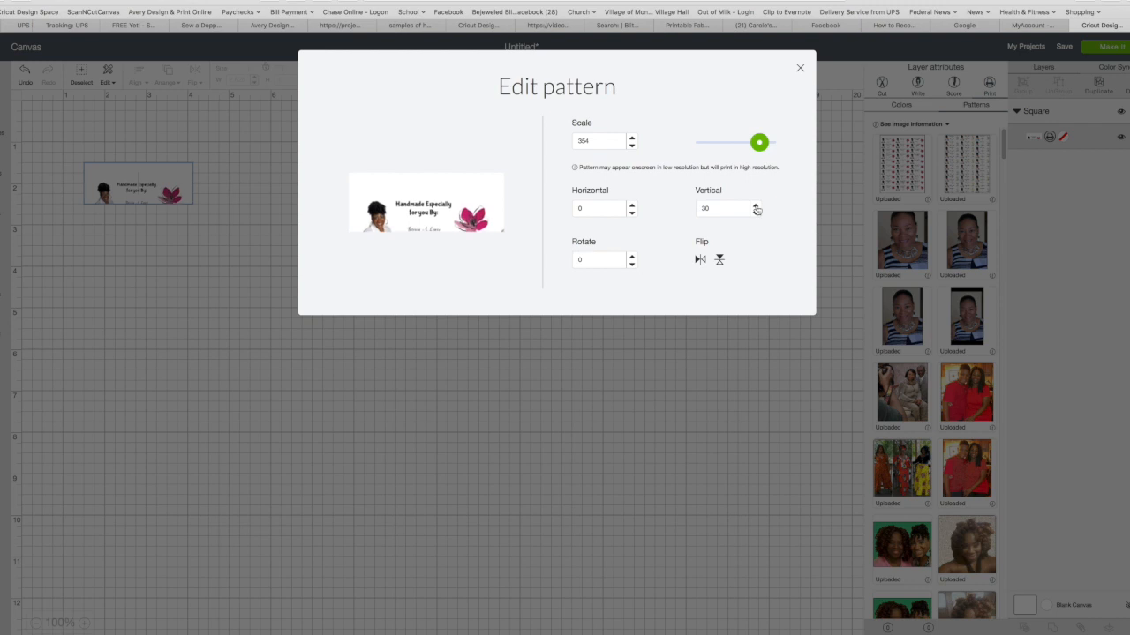
text(5)
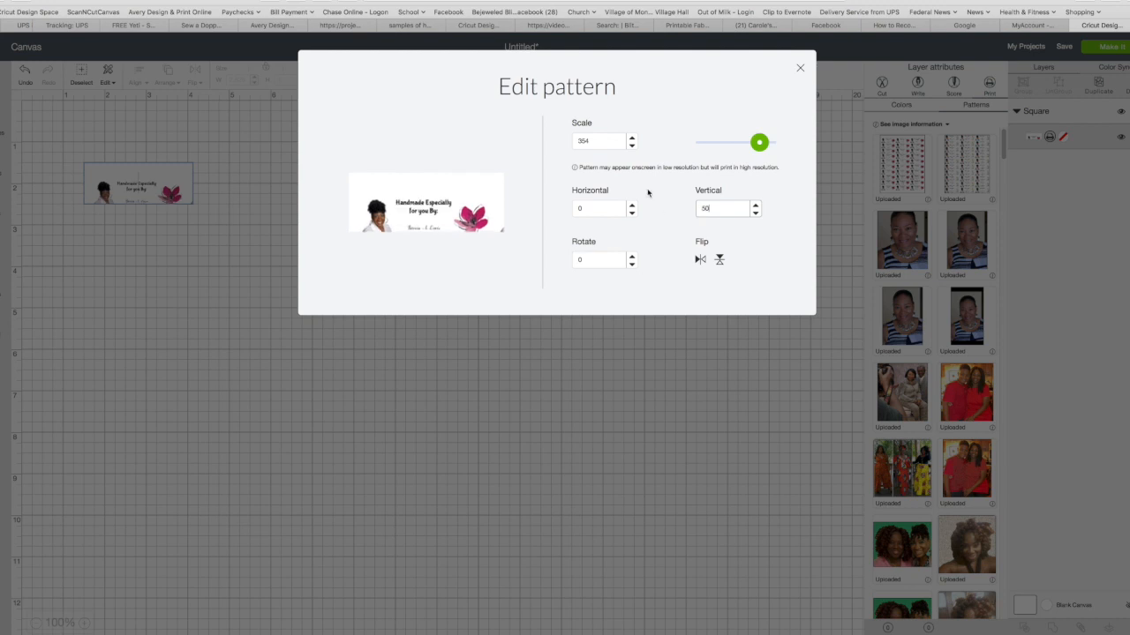
Reset the pattern's scale to 100, then enlarge it to 370 so one label spans the rectangle's width
double_click(597, 142)
text(100)
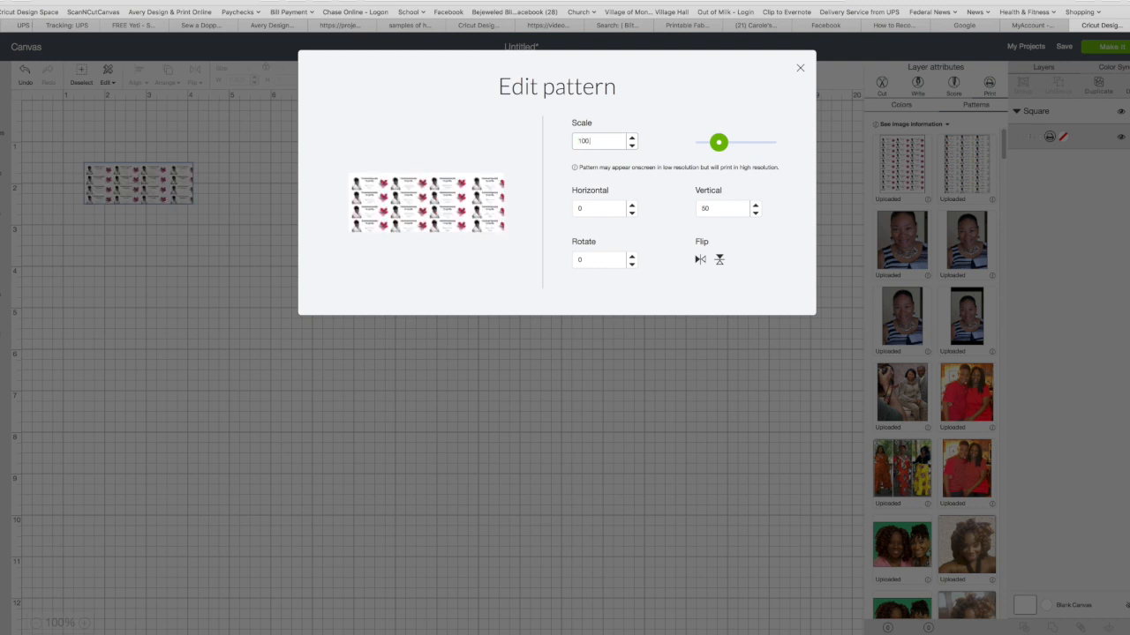
drag(718, 145, 754, 149)
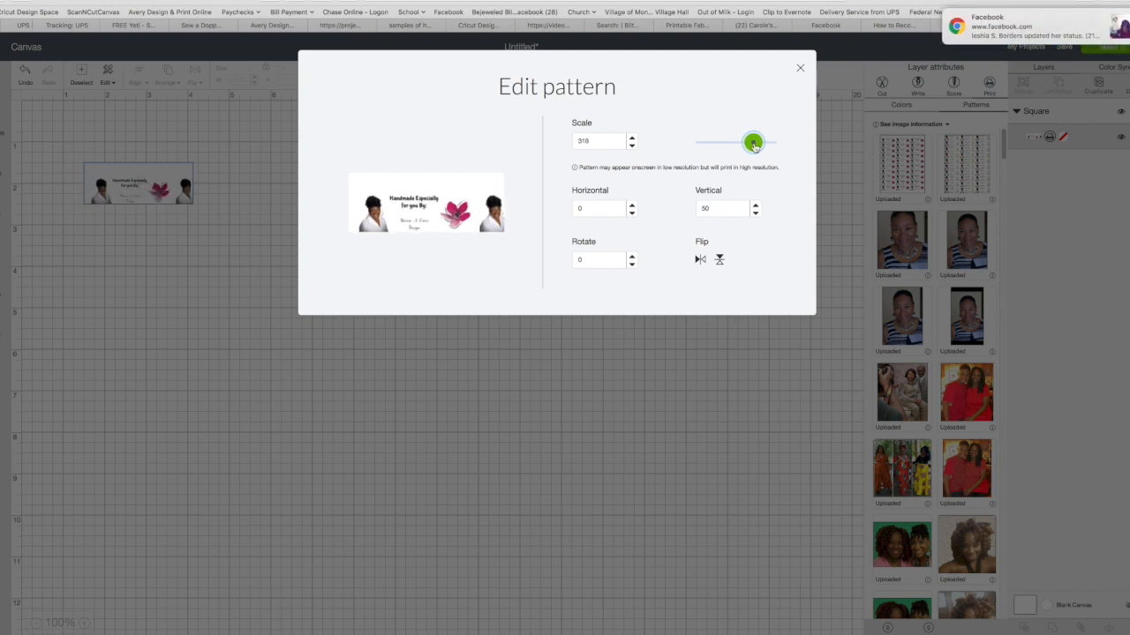
drag(754, 149, 764, 148)
Set the pattern's vertical offset to 307 to fit the whole label in the rectangle, and close the pattern editor
click(724, 213)
key(BackSpace)
key(BackSpace)
text(7)
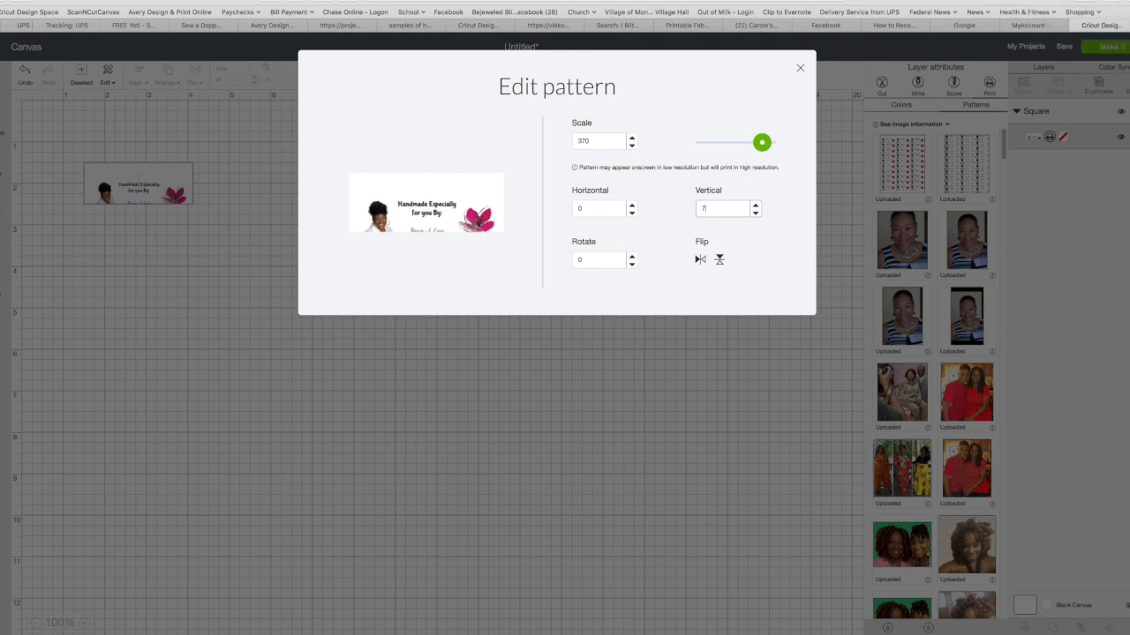
key(Return)
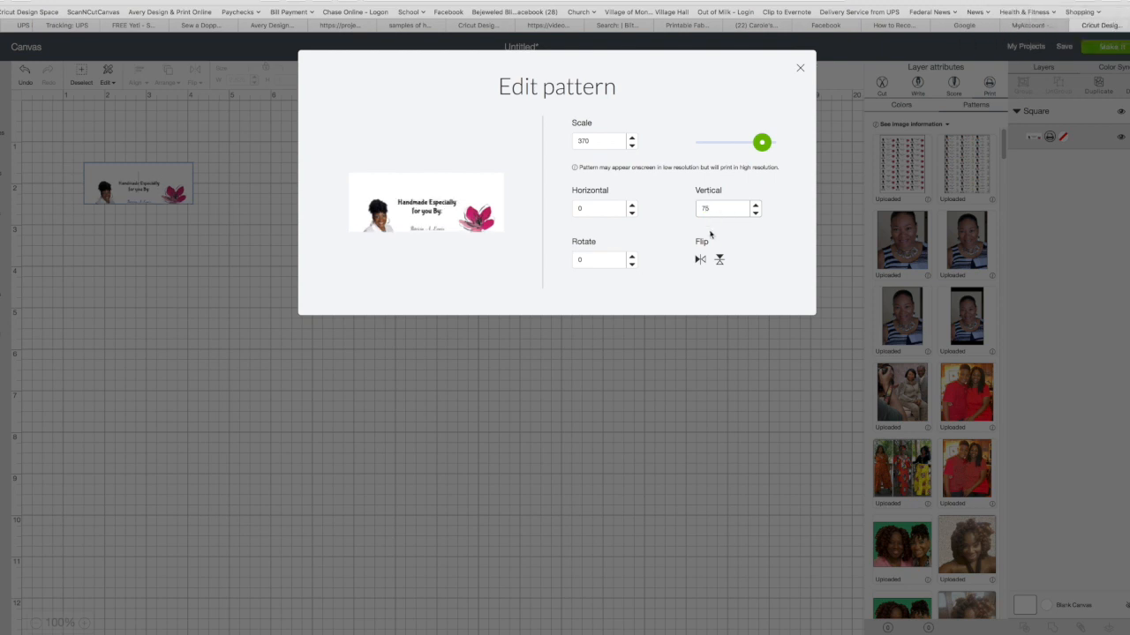
text(150)
key(Return)
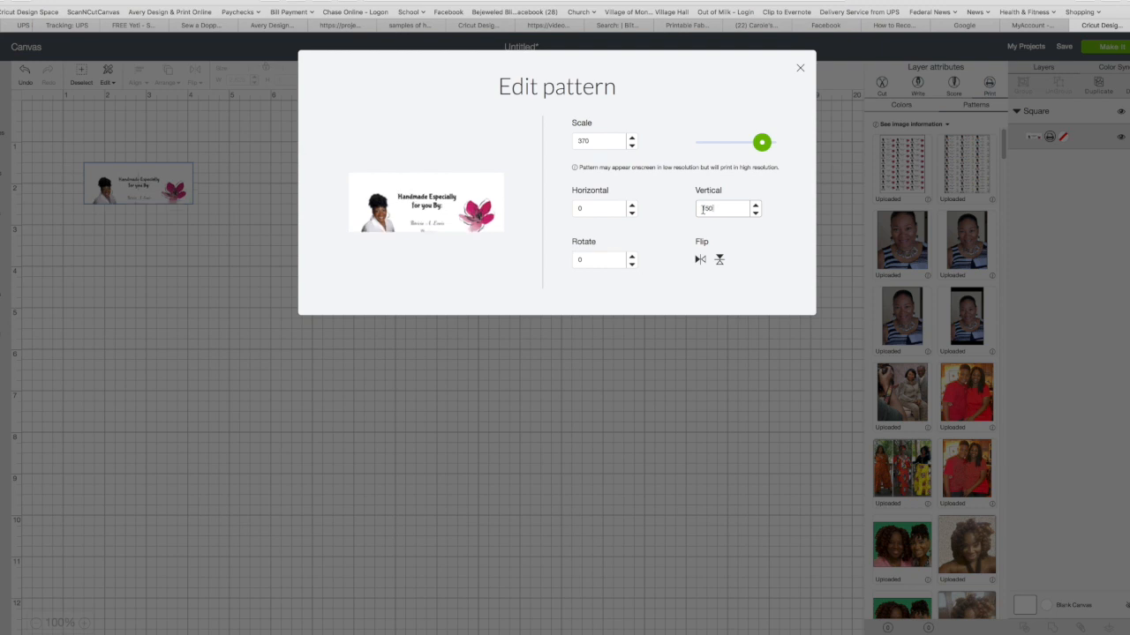
double_click(713, 212)
text(225)
key(Return)
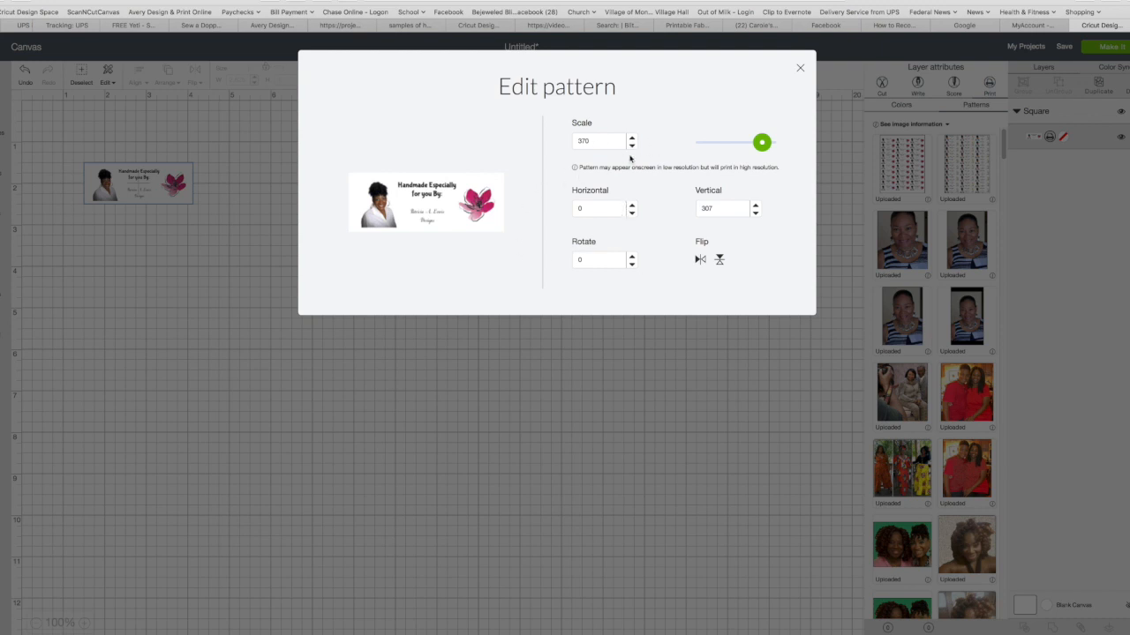
click(800, 68)
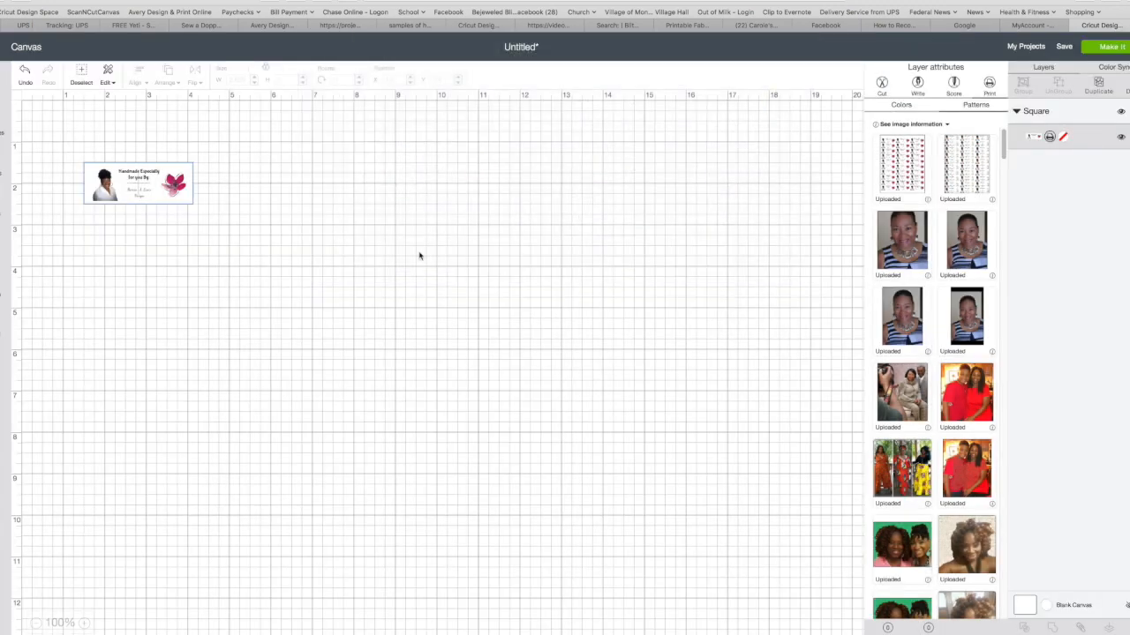
Move the label rectangle near the canvas's upper-left corner, at about X 0.222, Y 0.278
click(300, 248)
click(133, 196)
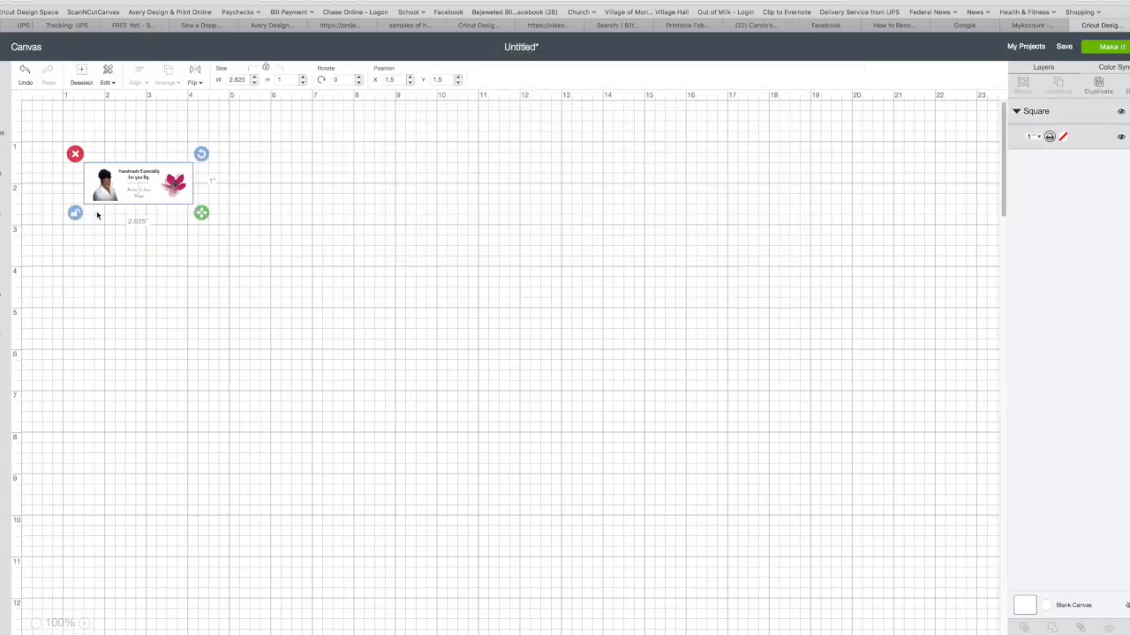
drag(145, 197, 91, 146)
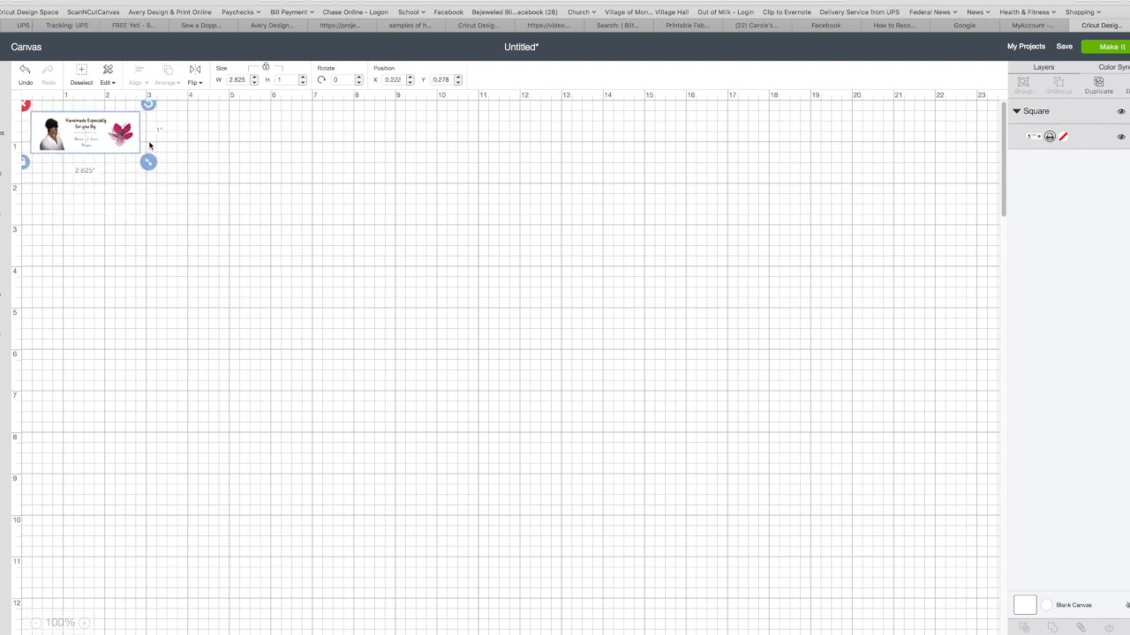
Save the project as Fabric Sheets Demo
click(1065, 47)
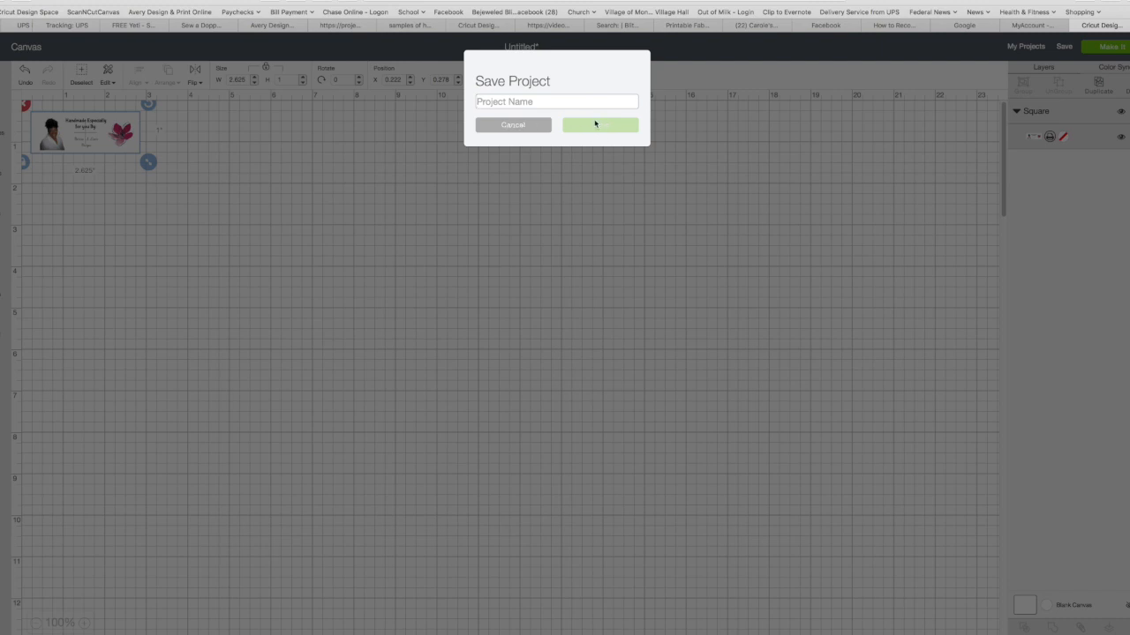
text(Fabric)
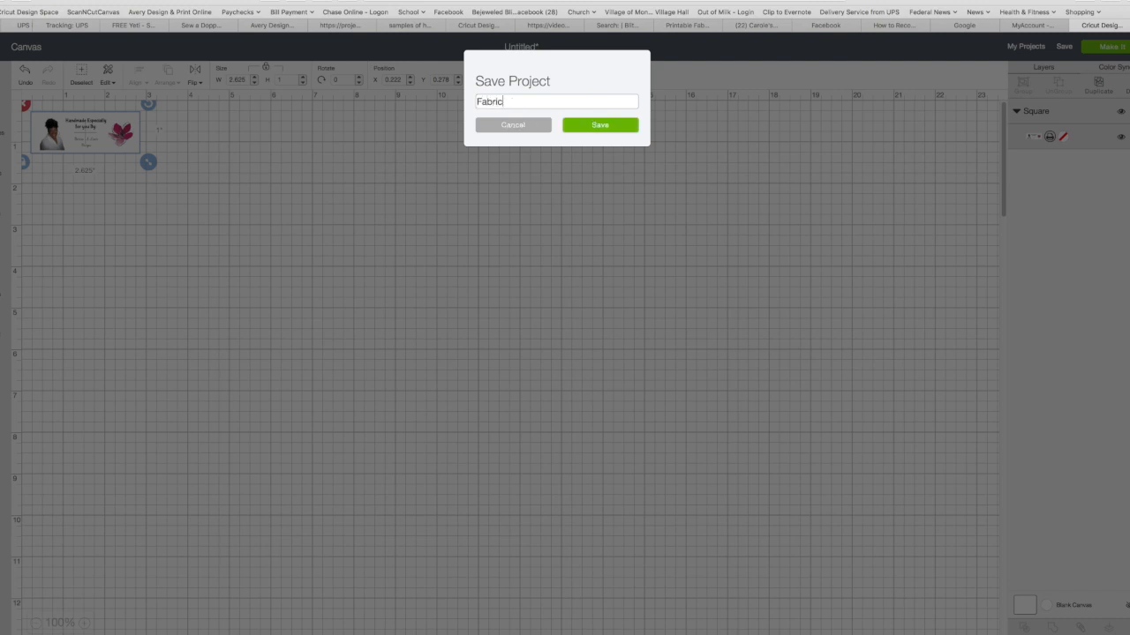
text( Sheets Demo)
click(597, 127)
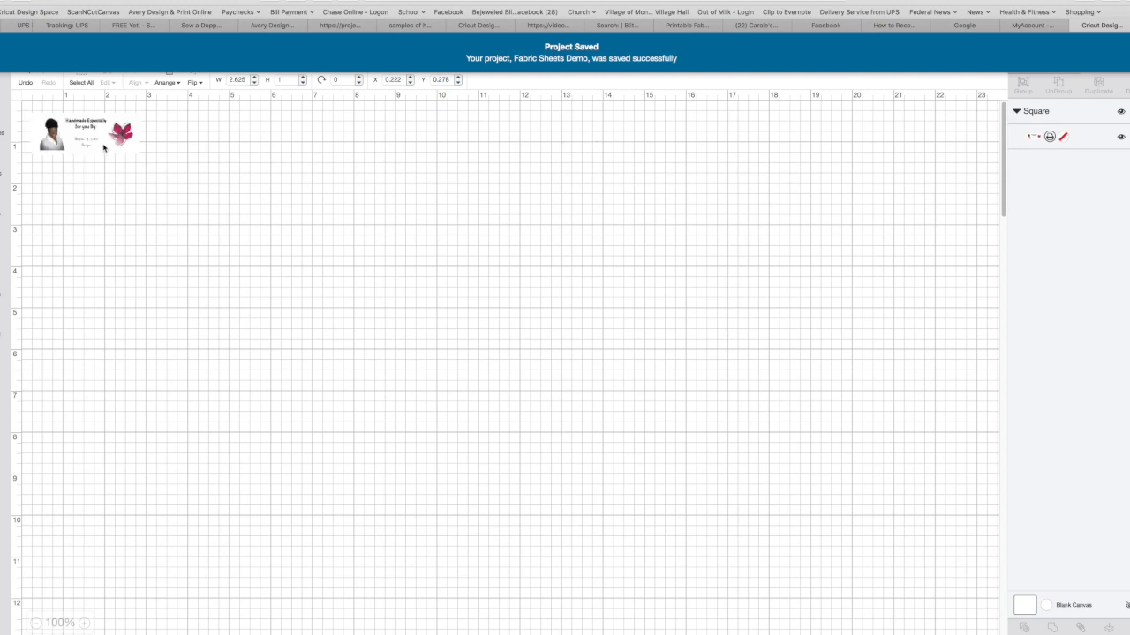
Move the label to about X 0.139, Y 0.069 and place a duplicate beside it at about X 2.764, Y 0.097
click(105, 147)
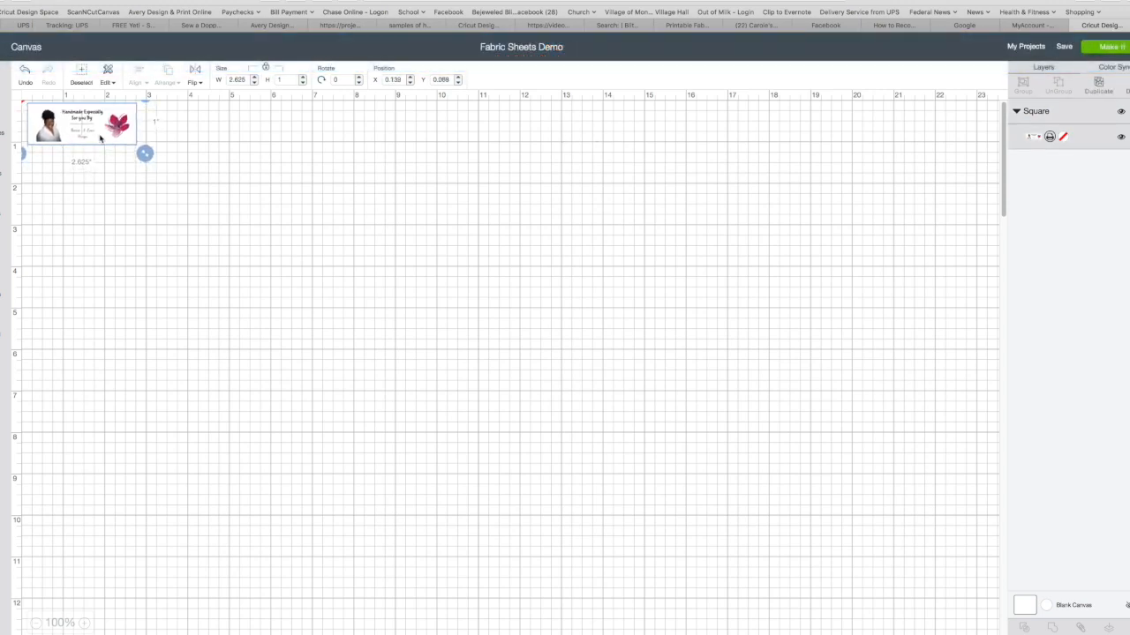
click(164, 169)
click(108, 139)
click(1104, 93)
drag(72, 141, 163, 124)
click(237, 178)
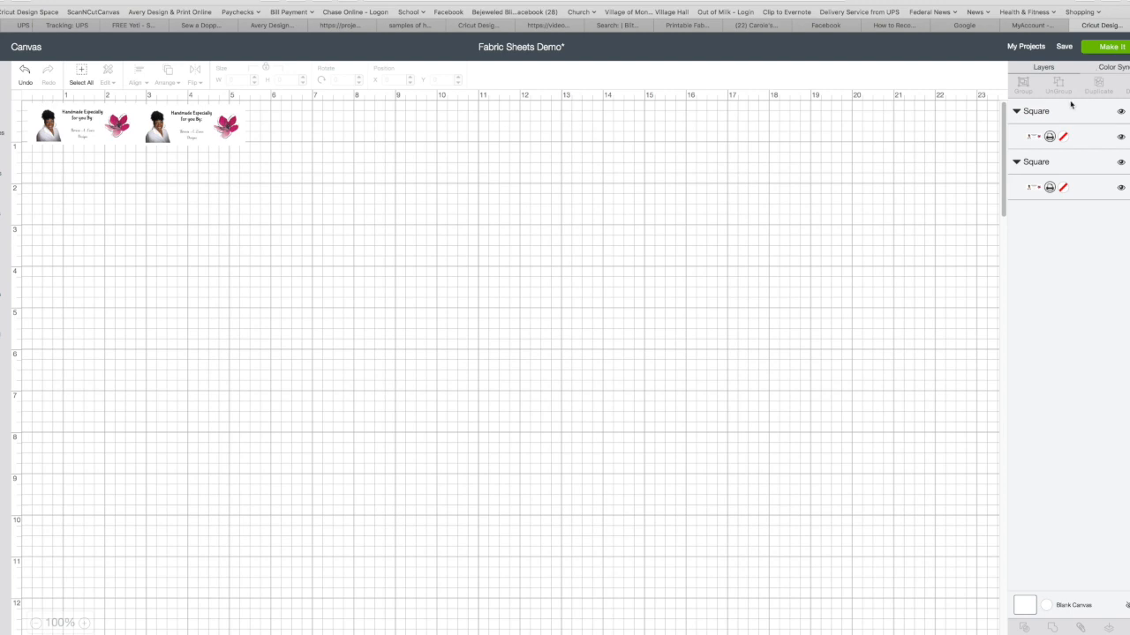
Duplicate the second label and place the copy as the row's third label, at about X 5.403, Y 0.125
click(156, 134)
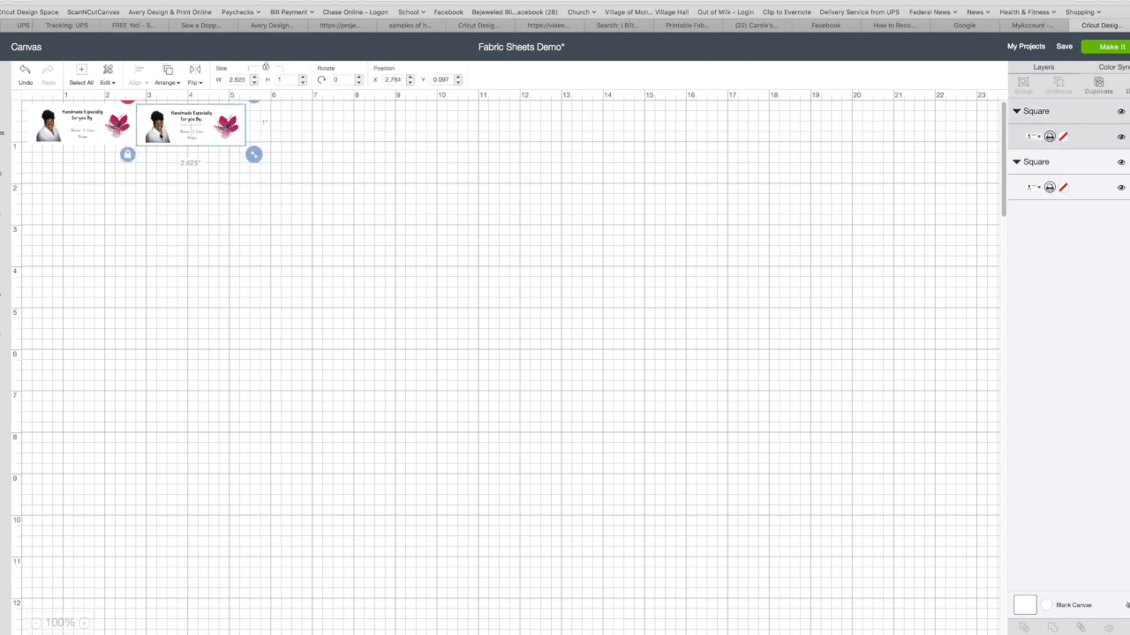
click(1098, 83)
drag(225, 143, 309, 128)
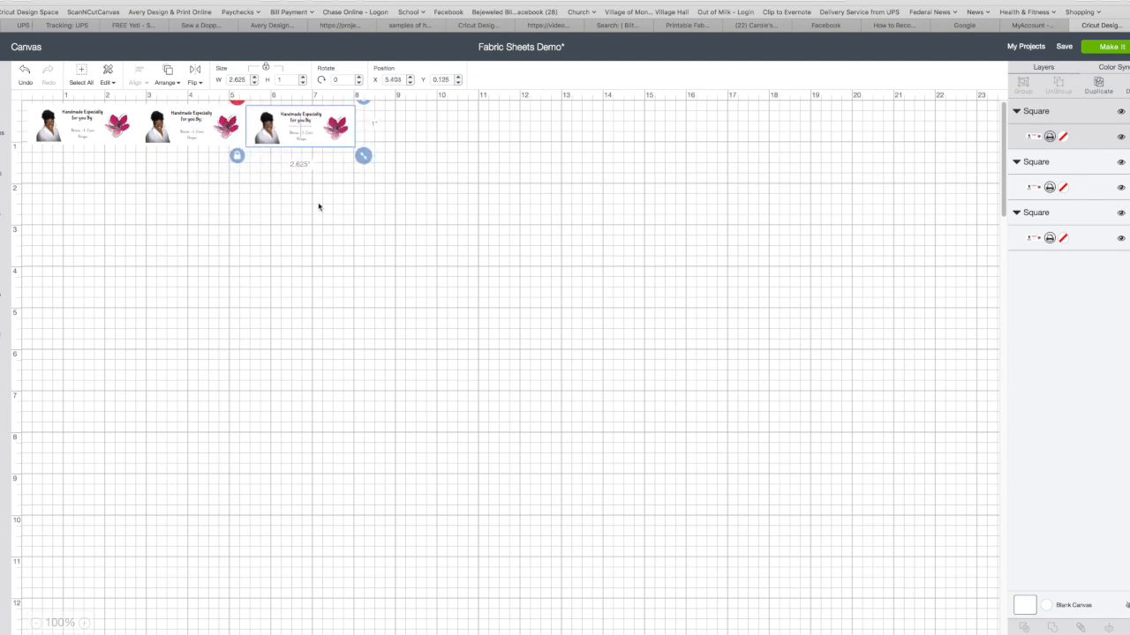
click(319, 208)
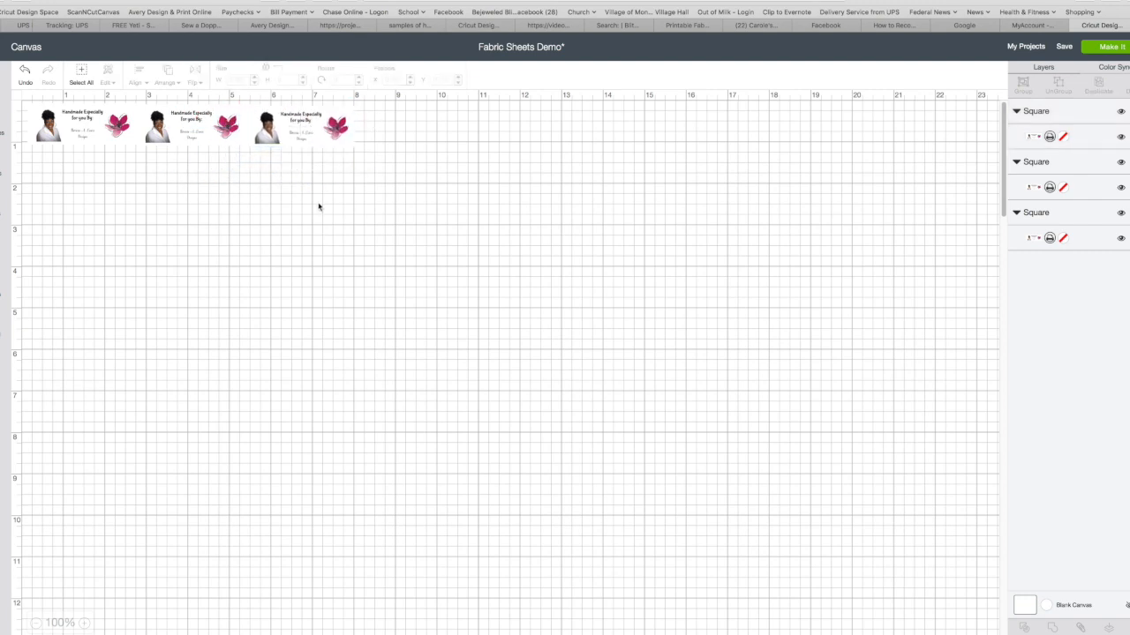
Select all three labels in the row and duplicate them together
click(92, 127)
shift+click(172, 132)
shift+click(287, 137)
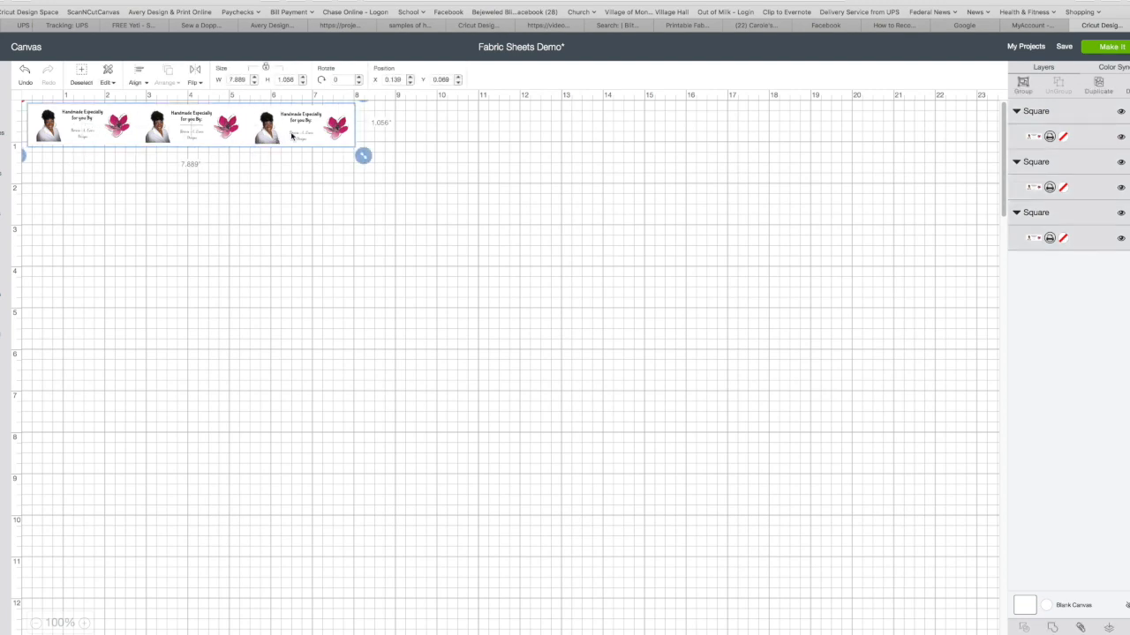
click(1098, 83)
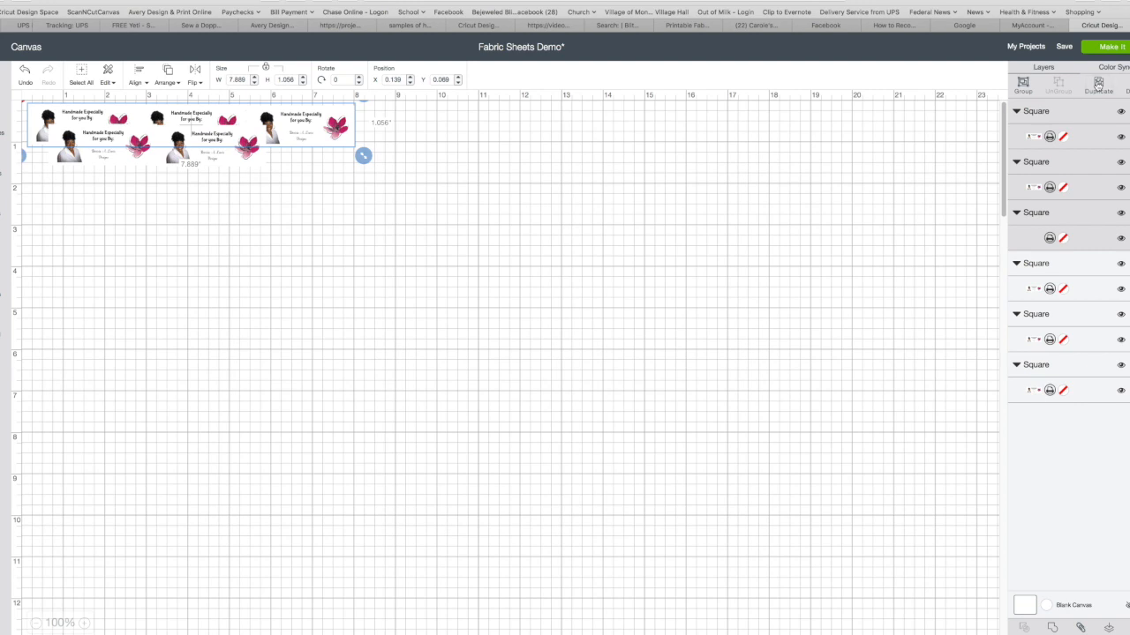
click(274, 234)
Move the first two label copies into a second row directly beneath the first and second labels
click(145, 162)
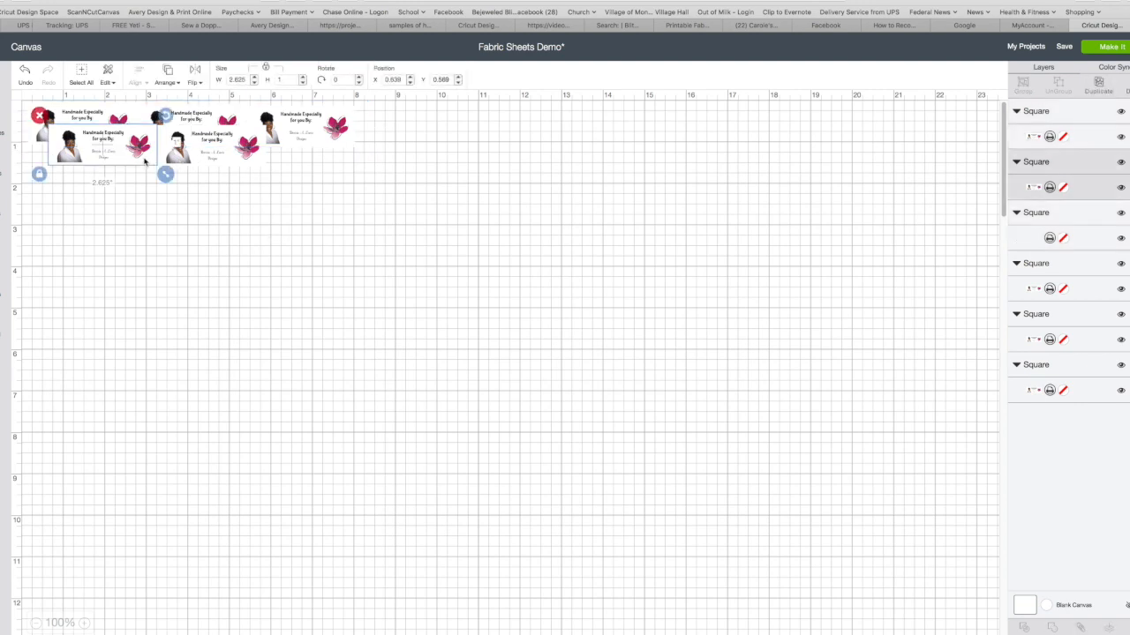
shift+click(241, 156)
drag(148, 159, 123, 176)
click(273, 221)
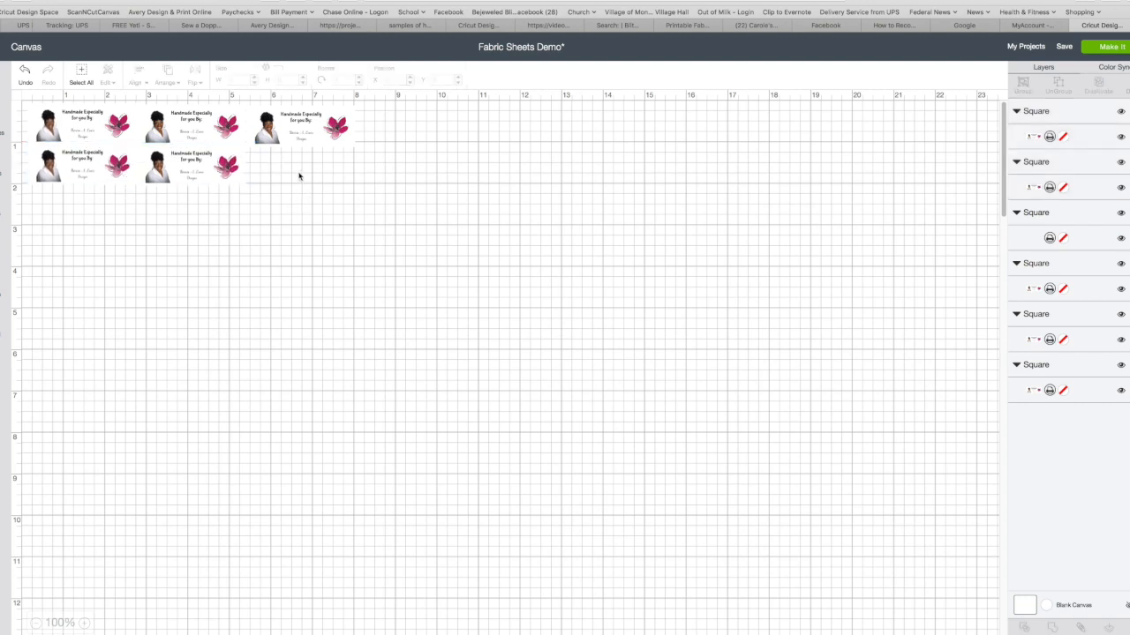
Try to locate and separate the third copy by moving the second row's middle label and the blank square away
click(296, 132)
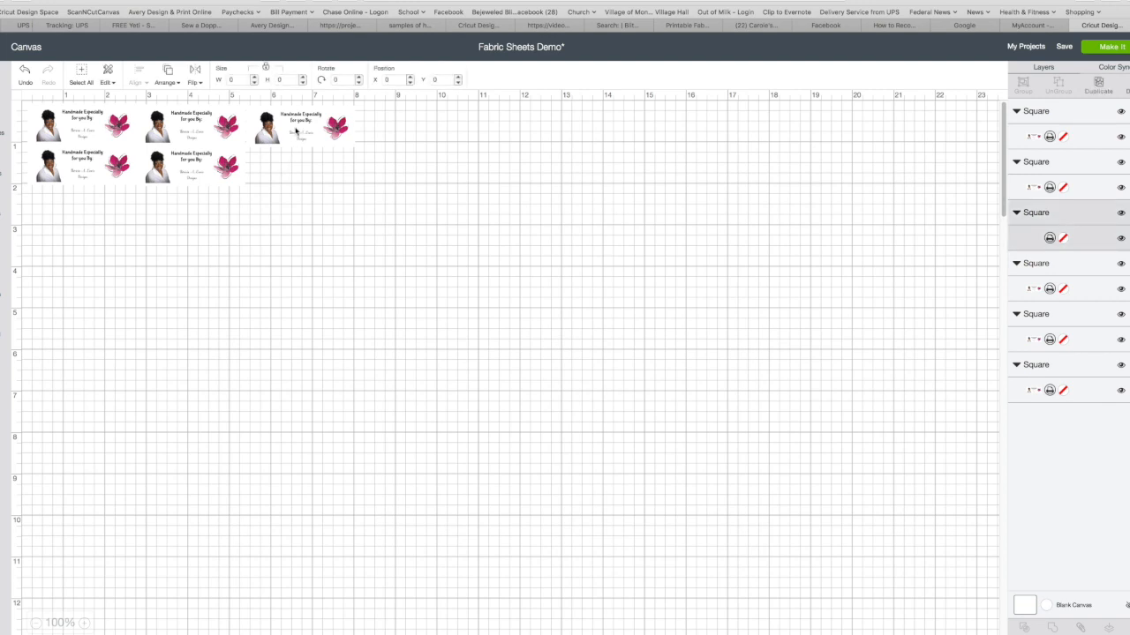
click(346, 182)
click(308, 132)
click(168, 162)
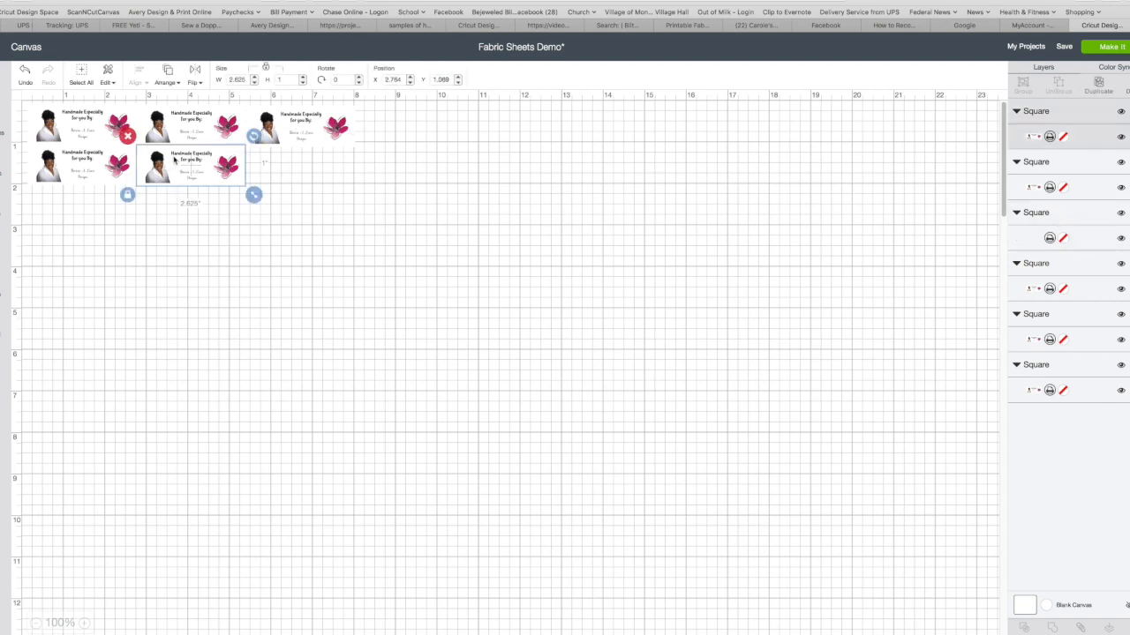
click(213, 129)
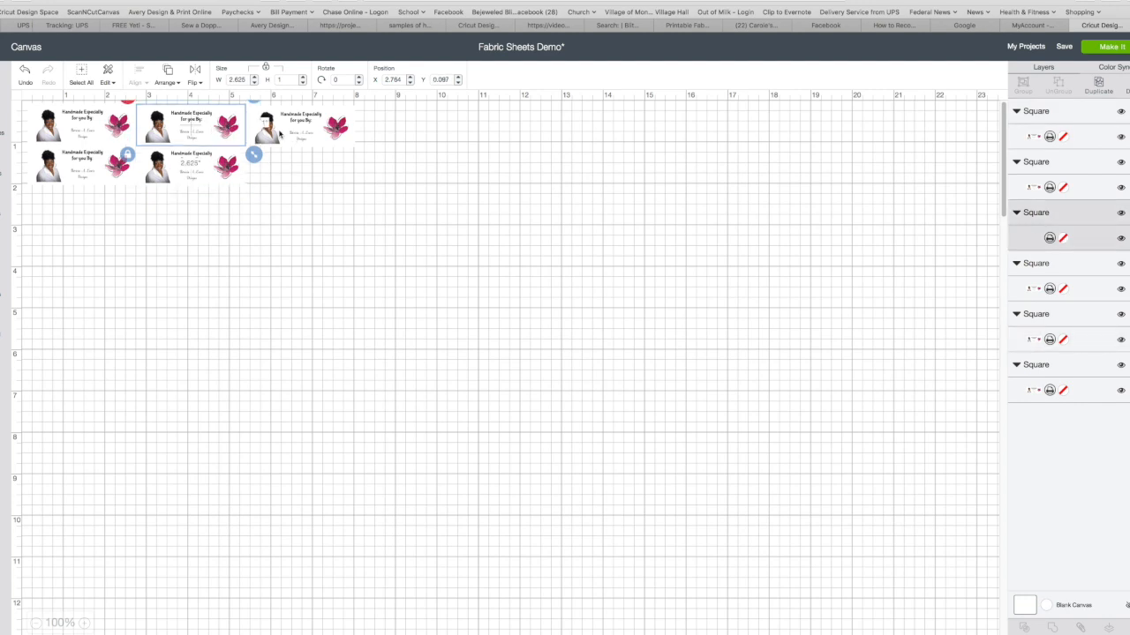
drag(210, 156, 264, 173)
drag(313, 121, 381, 148)
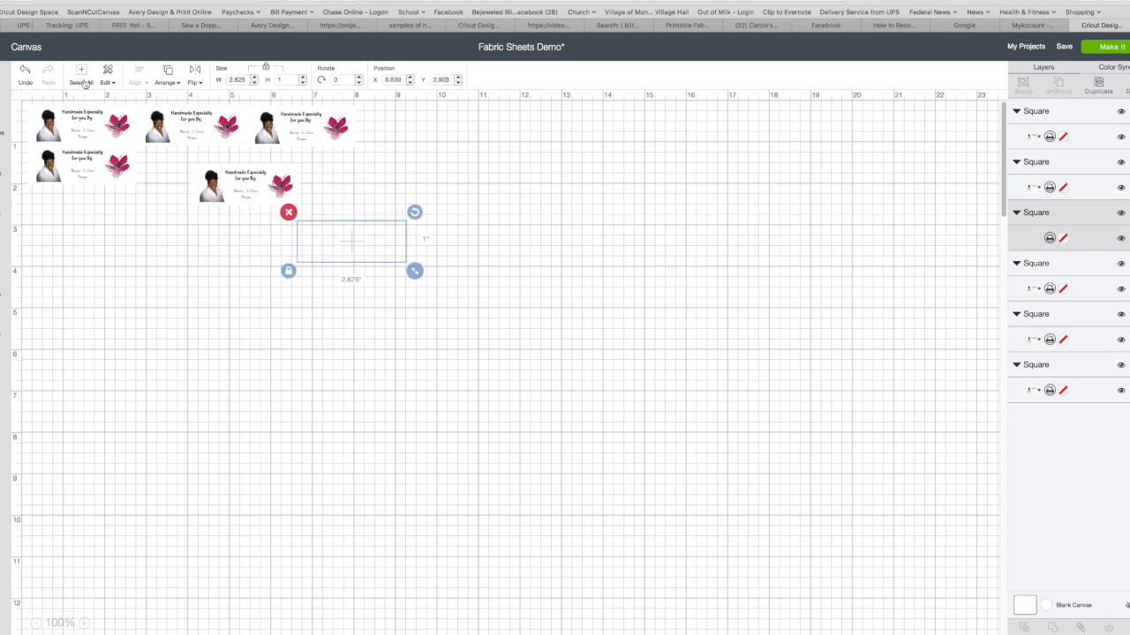
Undo the recent label moves and the row duplication, then redo them to restore the copies
click(25, 71)
click(25, 73)
click(25, 72)
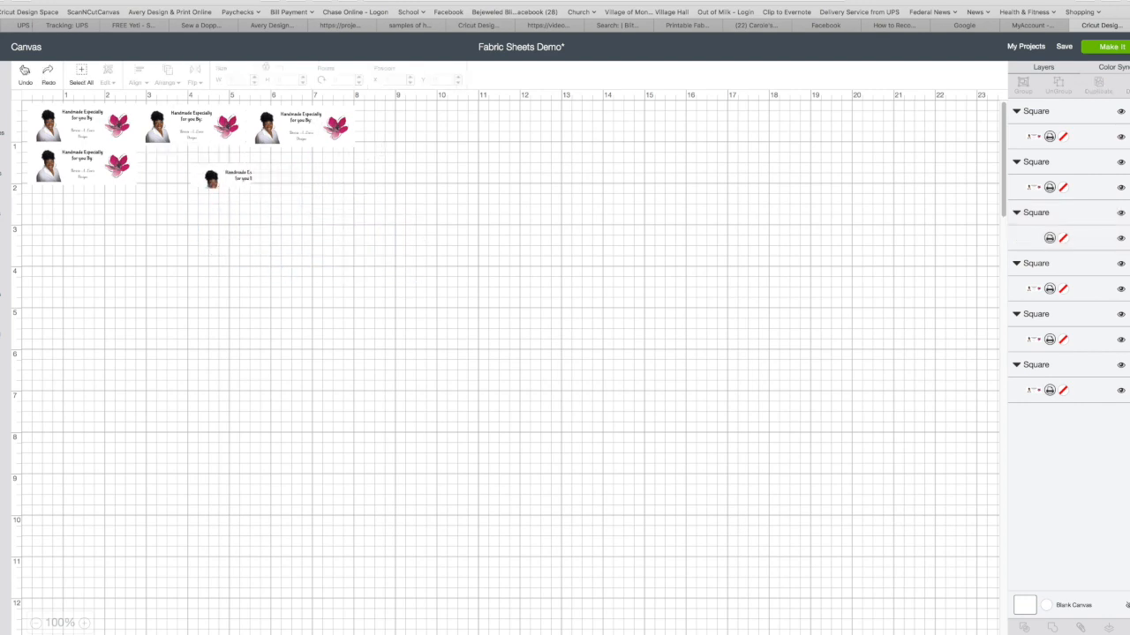
click(24, 71)
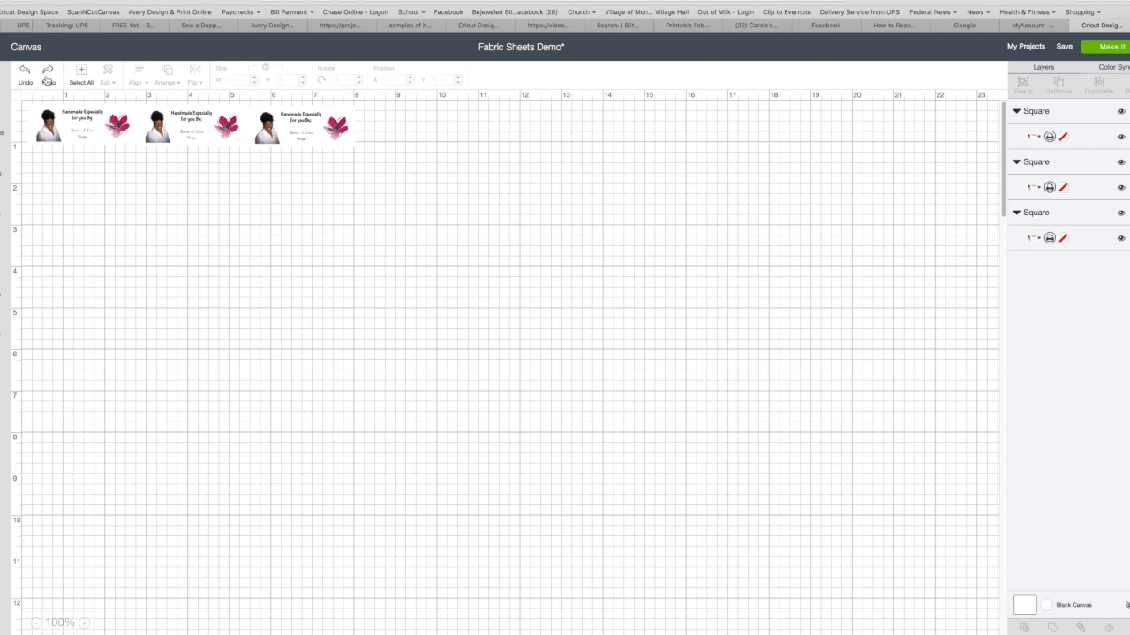
click(48, 76)
click(48, 76)
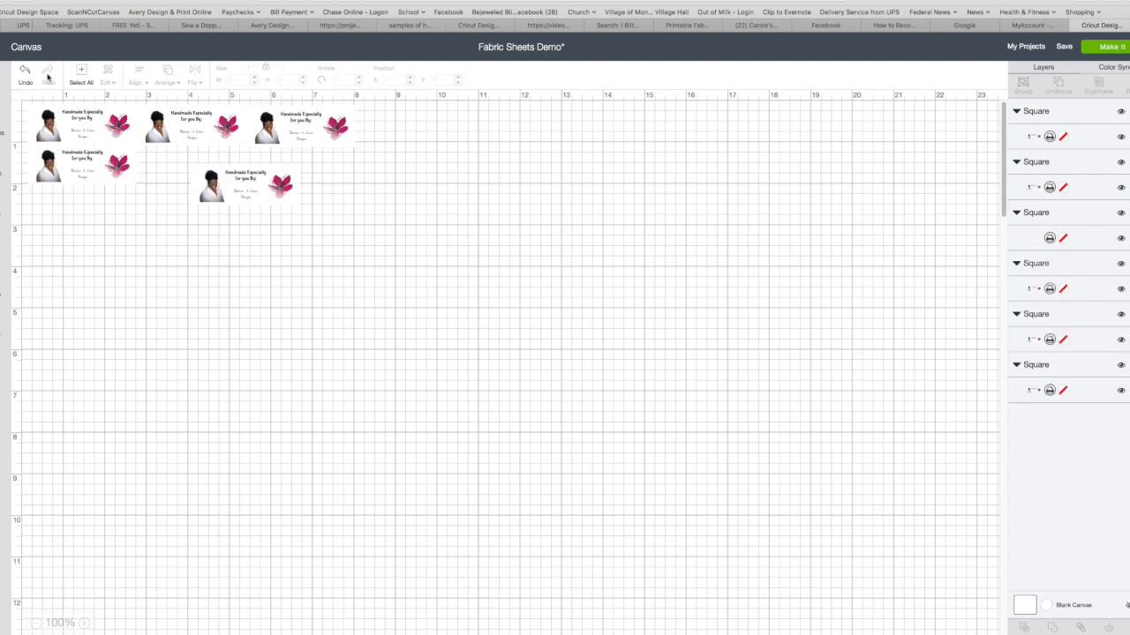
Move the displaced label copy back beneath the first row's middle label
click(236, 196)
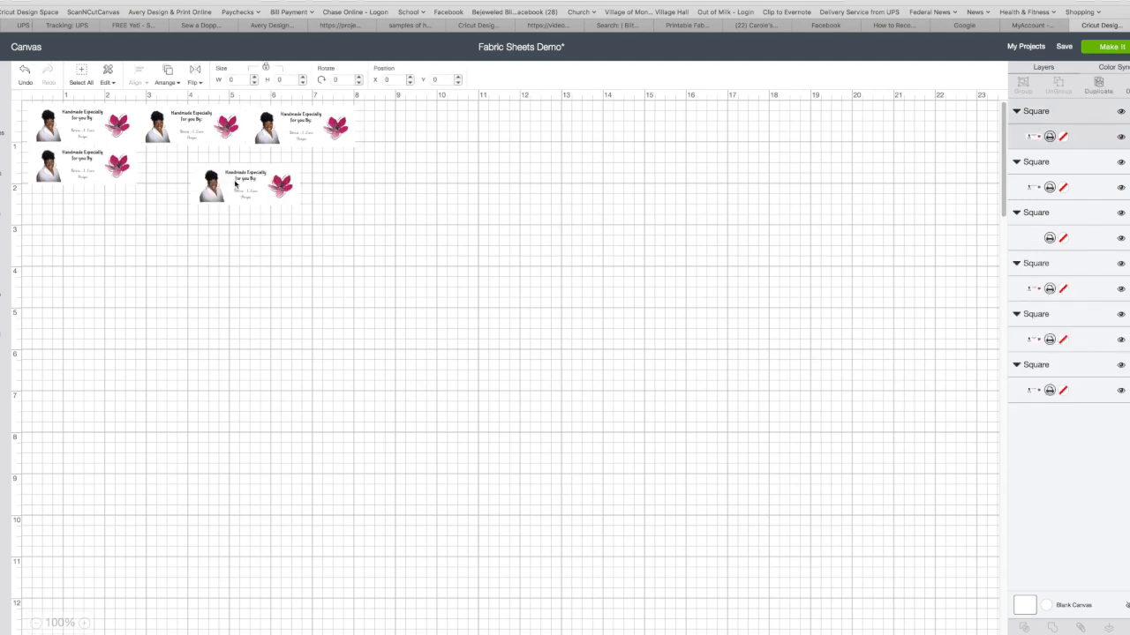
drag(237, 196, 180, 165)
click(230, 244)
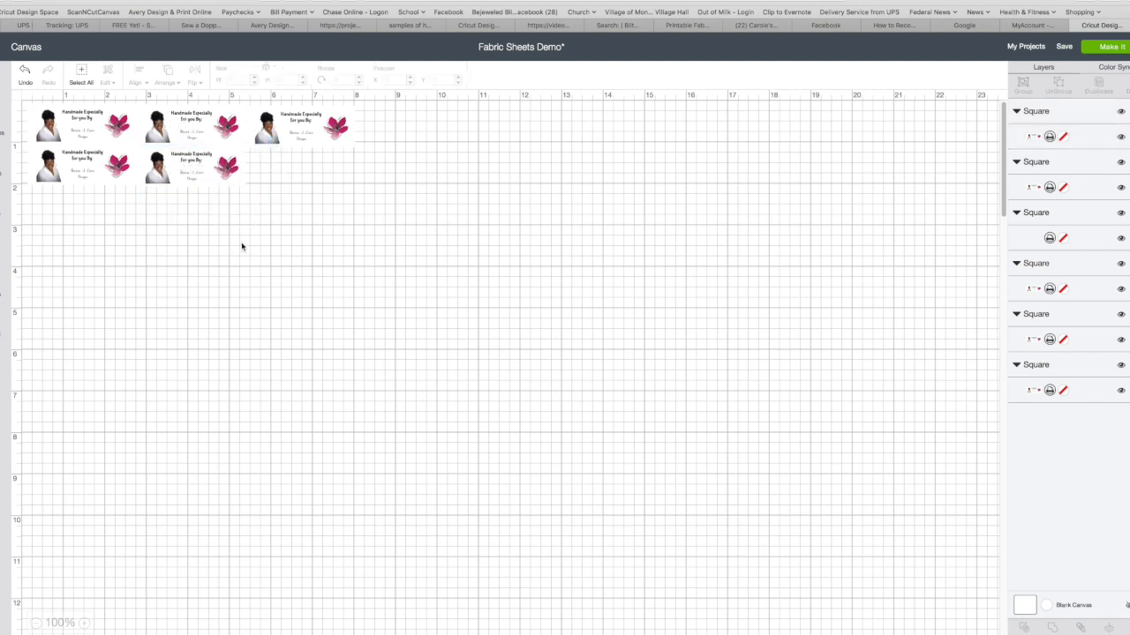
Fine-tune the second row's middle label to about X 2.778, Y 1.011, directly beneath the label above
click(291, 143)
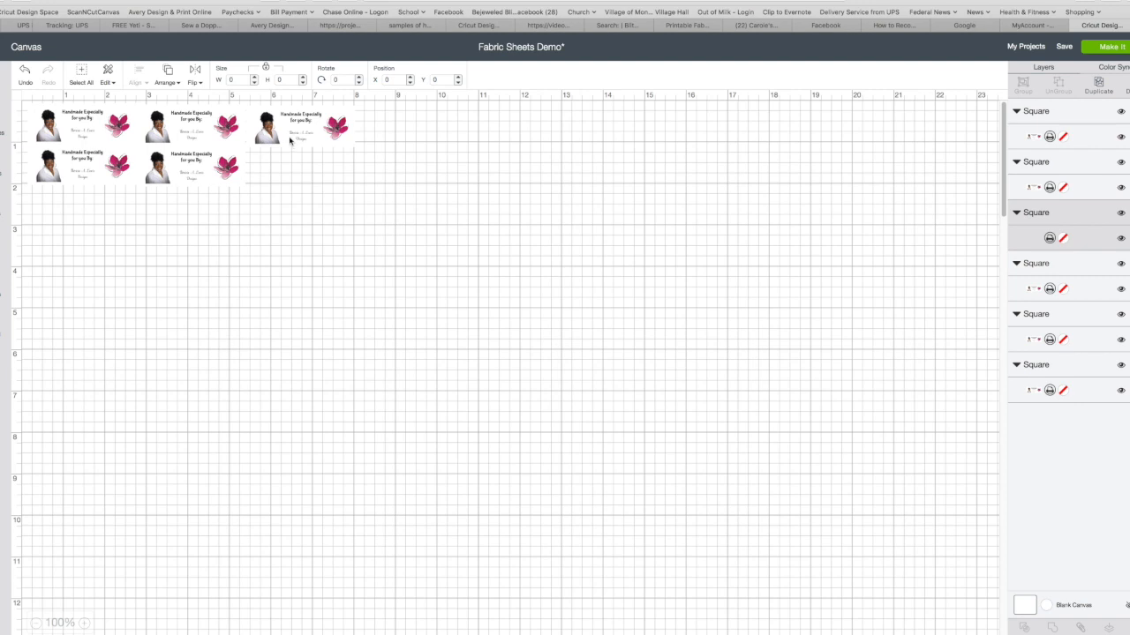
click(213, 172)
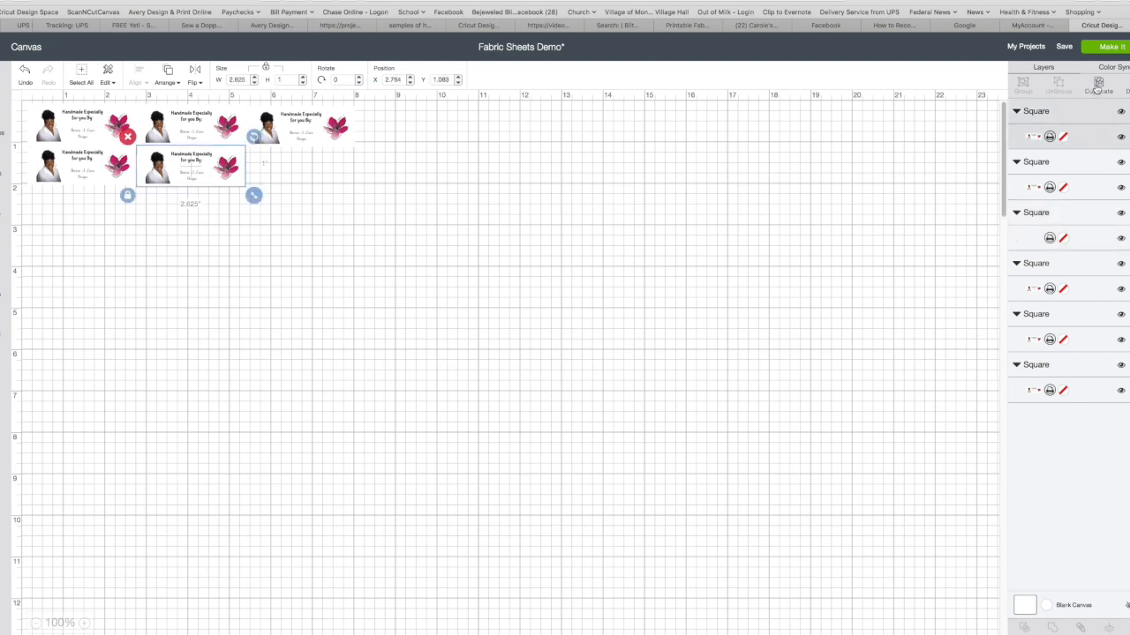
mouse_move(219, 184)
mouse_down()
mouse_move(258, 195)
mouse_move(220, 185)
mouse_up()
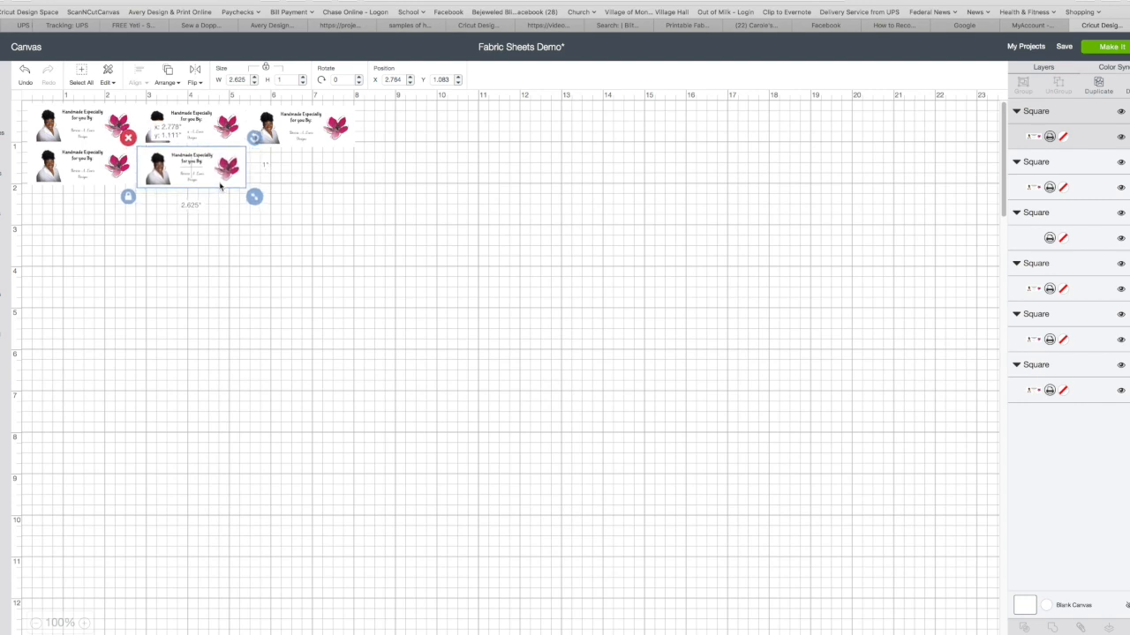
click(330, 197)
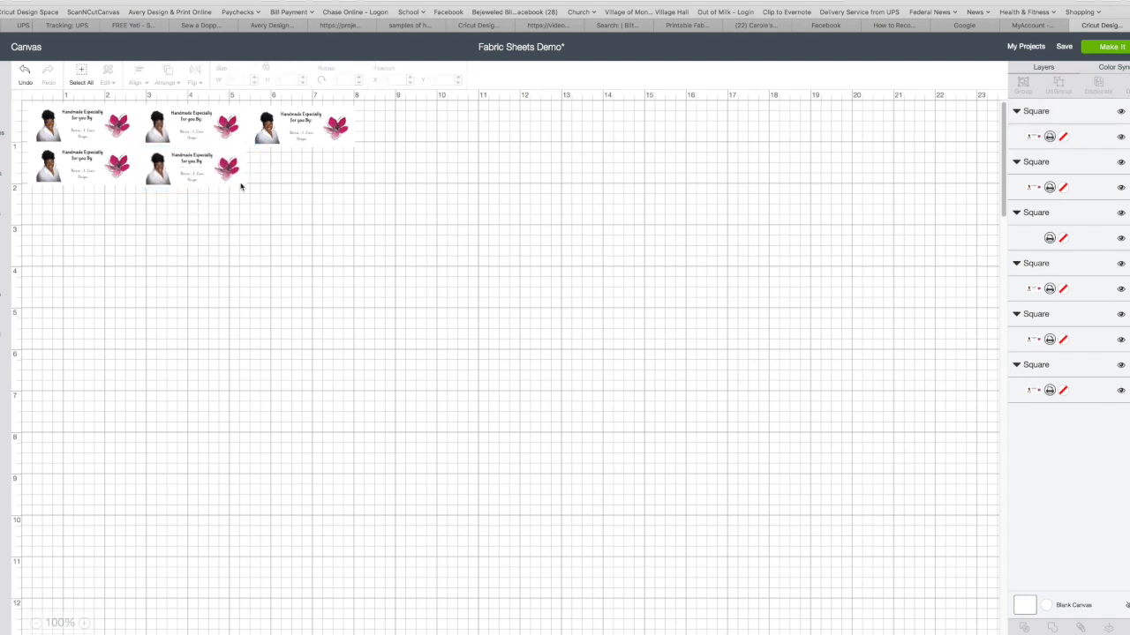
click(205, 183)
key(Up)
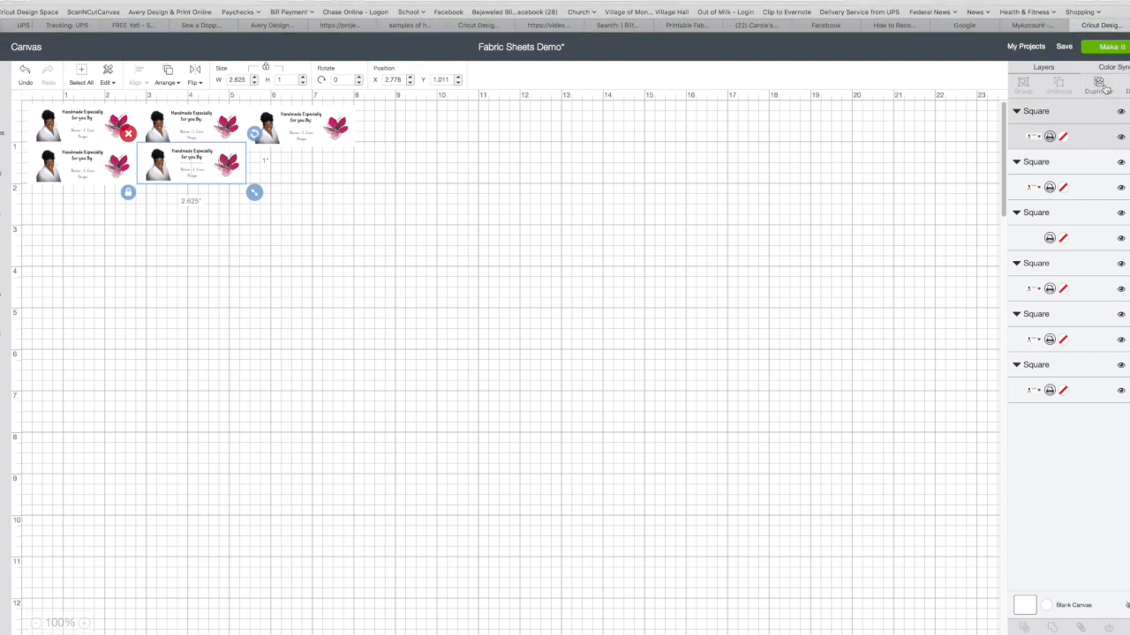
Try to uncover the hidden copy by moving the two middle labels and the blank square away from the grid
click(343, 209)
click(220, 183)
click(290, 197)
drag(232, 174, 253, 227)
drag(285, 157, 359, 180)
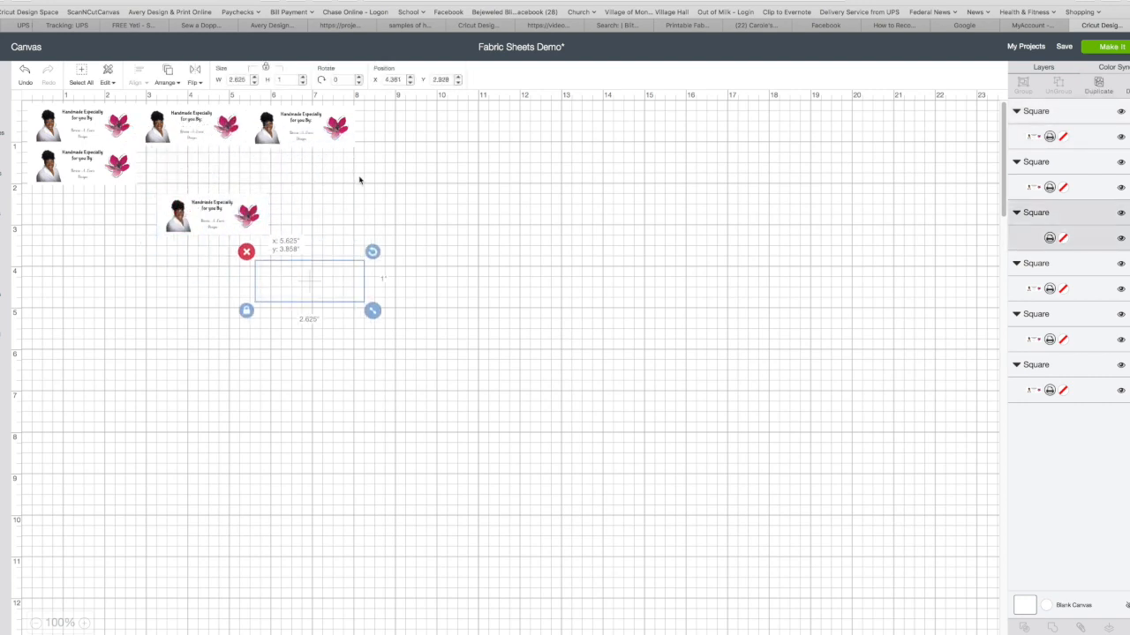
drag(256, 129, 286, 150)
drag(206, 136, 213, 167)
click(316, 155)
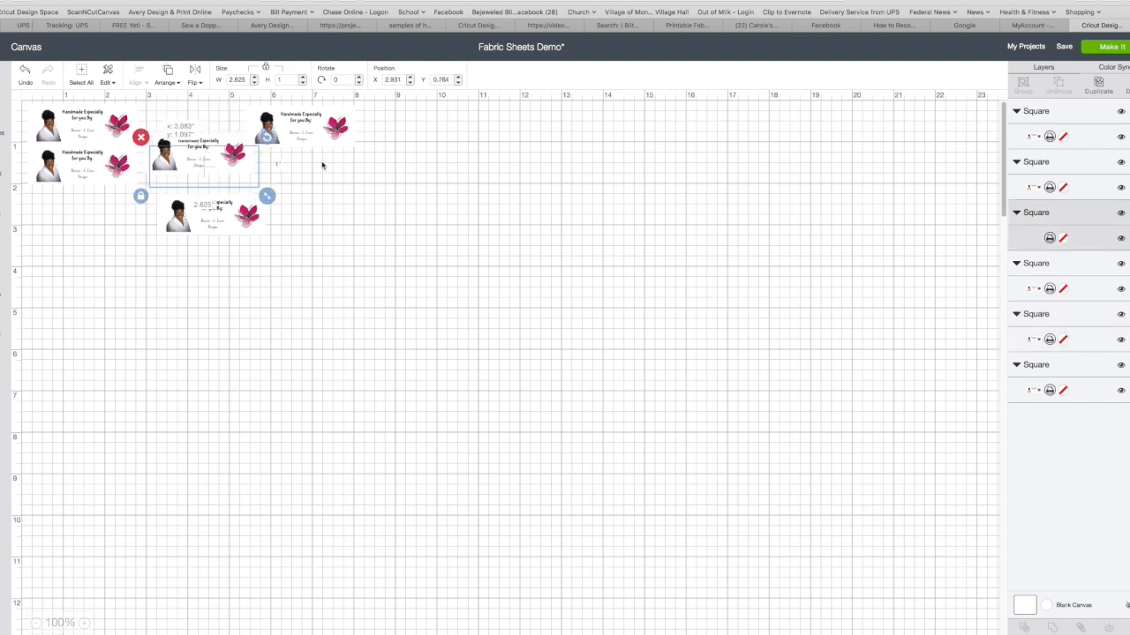
drag(313, 129, 393, 188)
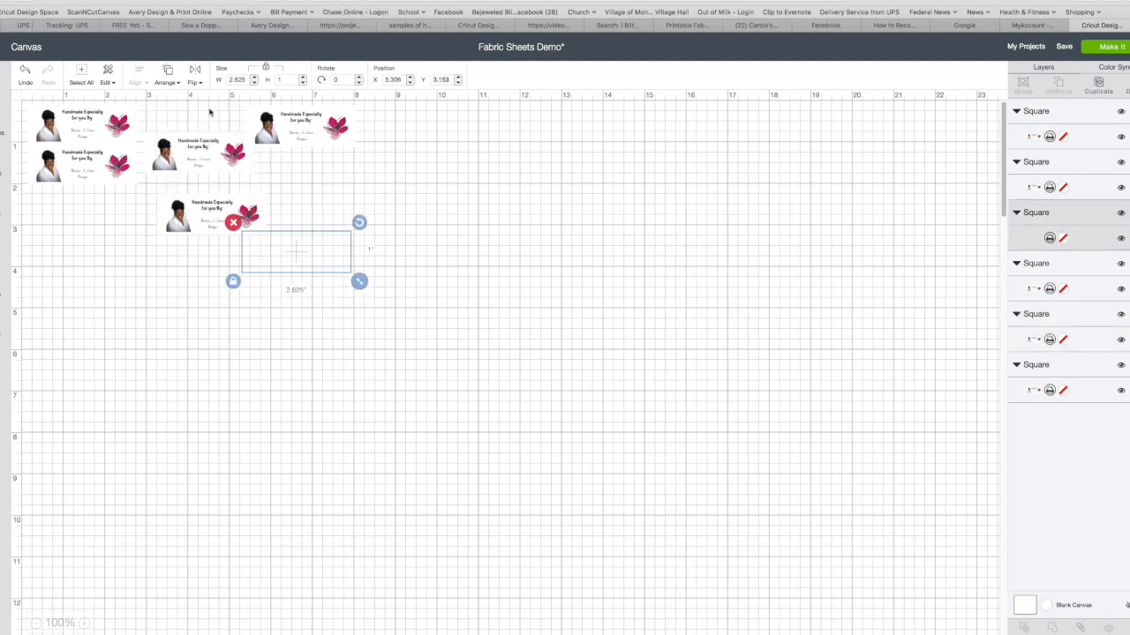
Spread the two displaced middle labels and the blank square farther apart to look for a copy beneath them
click(208, 160)
click(216, 215)
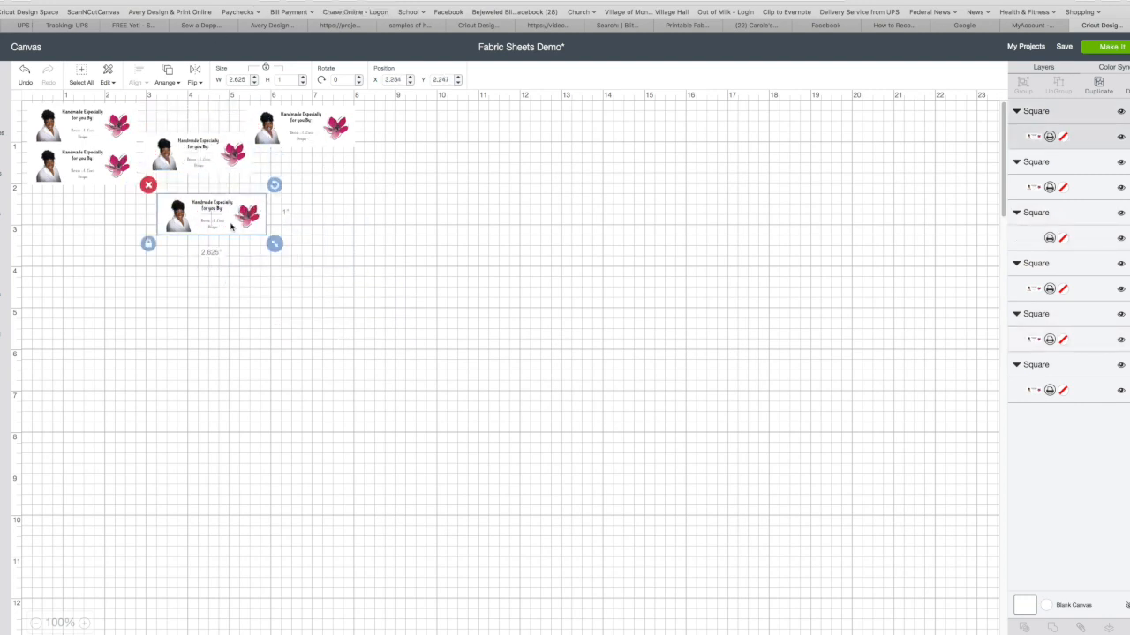
drag(216, 215, 362, 237)
drag(231, 155, 236, 214)
drag(305, 140, 353, 168)
drag(325, 114, 383, 152)
Return the displaced labels to the middle column at about X 2.75, Y 0.208 and X 2.792, Y 1.138
drag(191, 212, 181, 129)
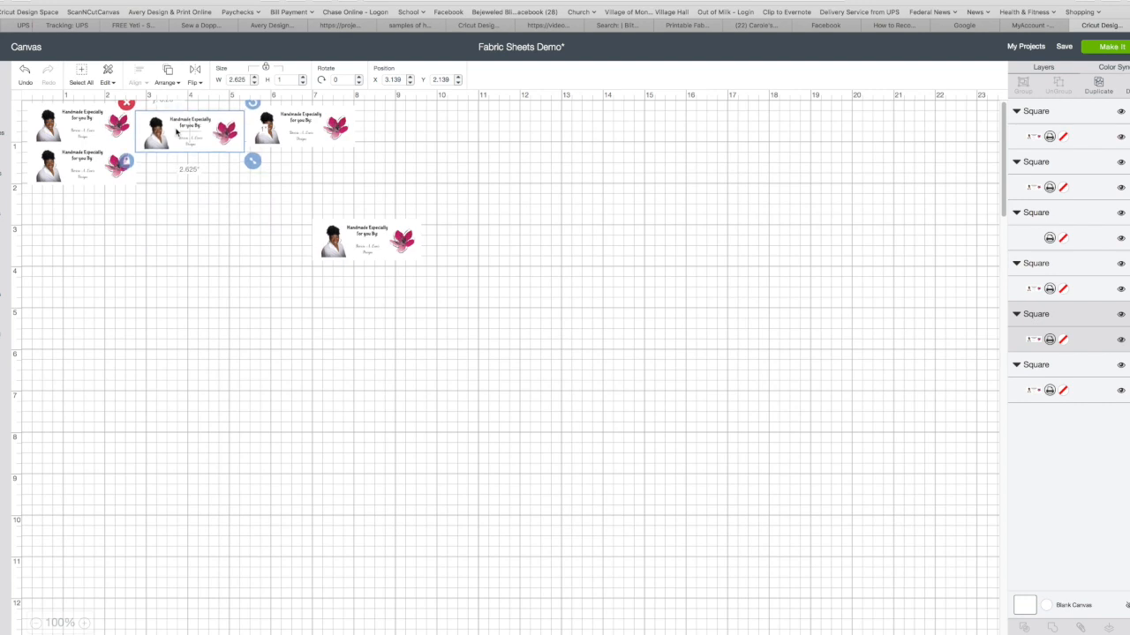
click(368, 254)
drag(368, 253, 193, 181)
click(227, 237)
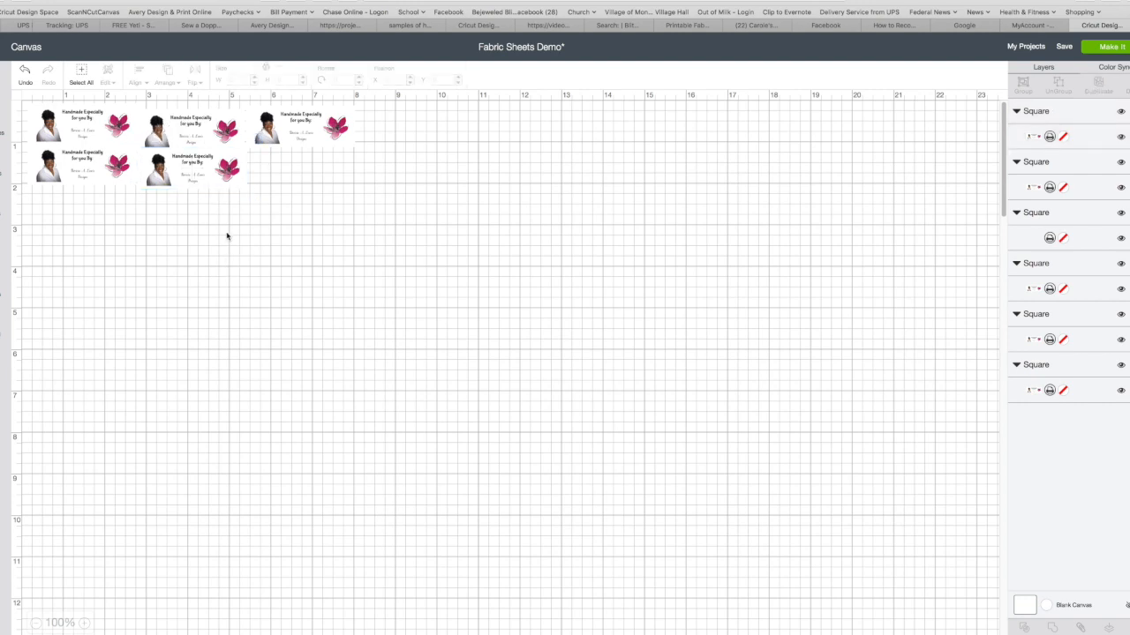
Toggle the blank square's visibility off and back on to see whether it affects the labels
click(323, 141)
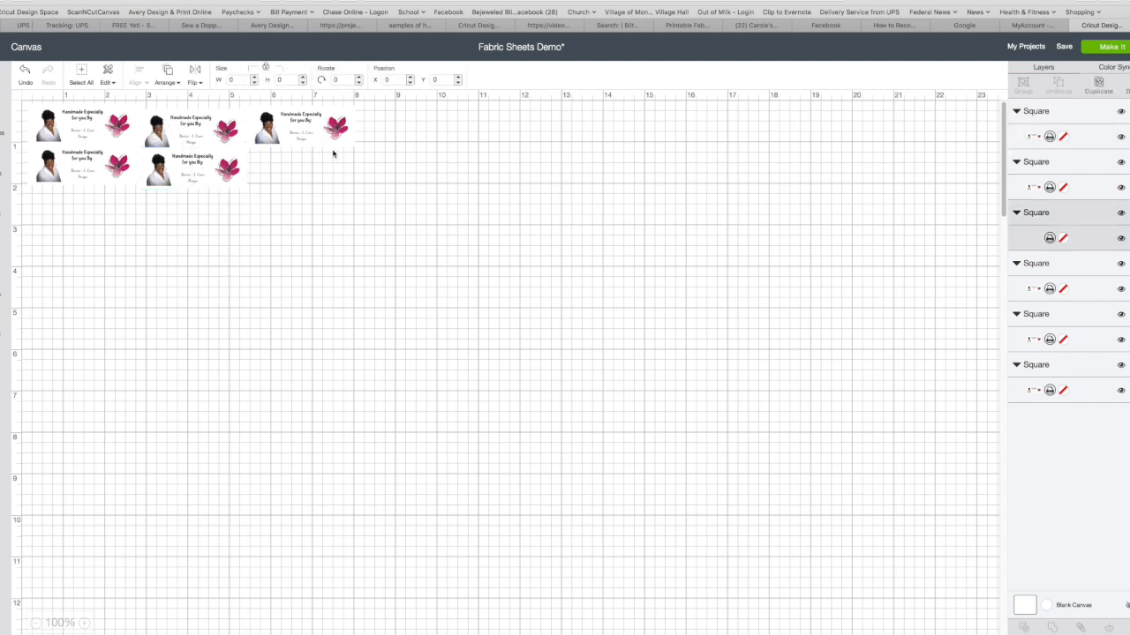
click(1122, 213)
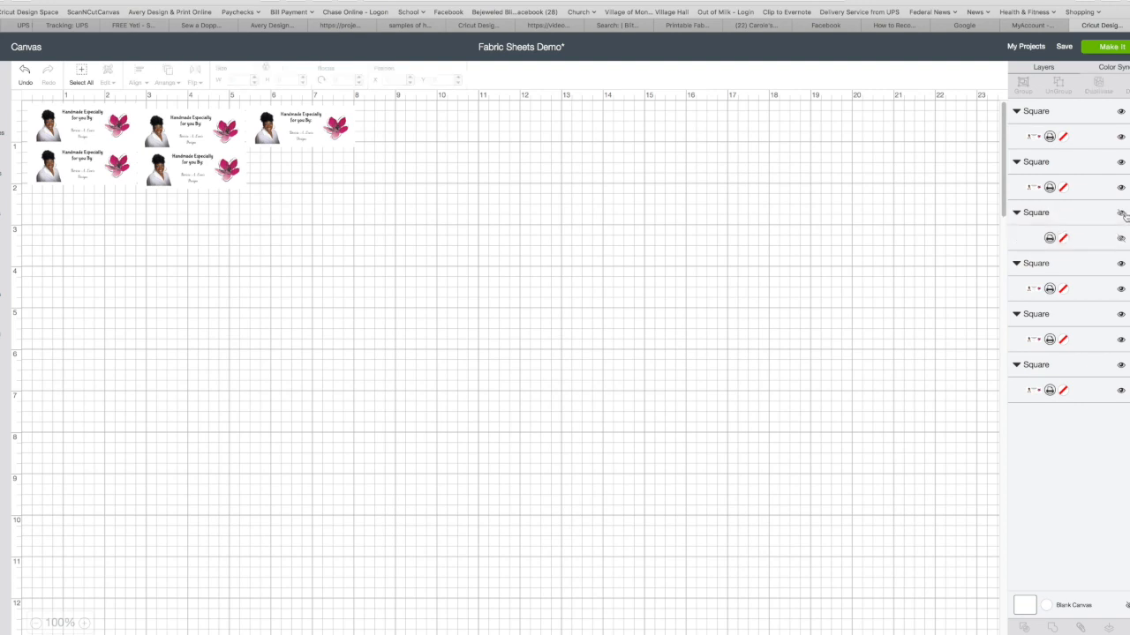
click(1123, 215)
click(1123, 214)
click(1122, 215)
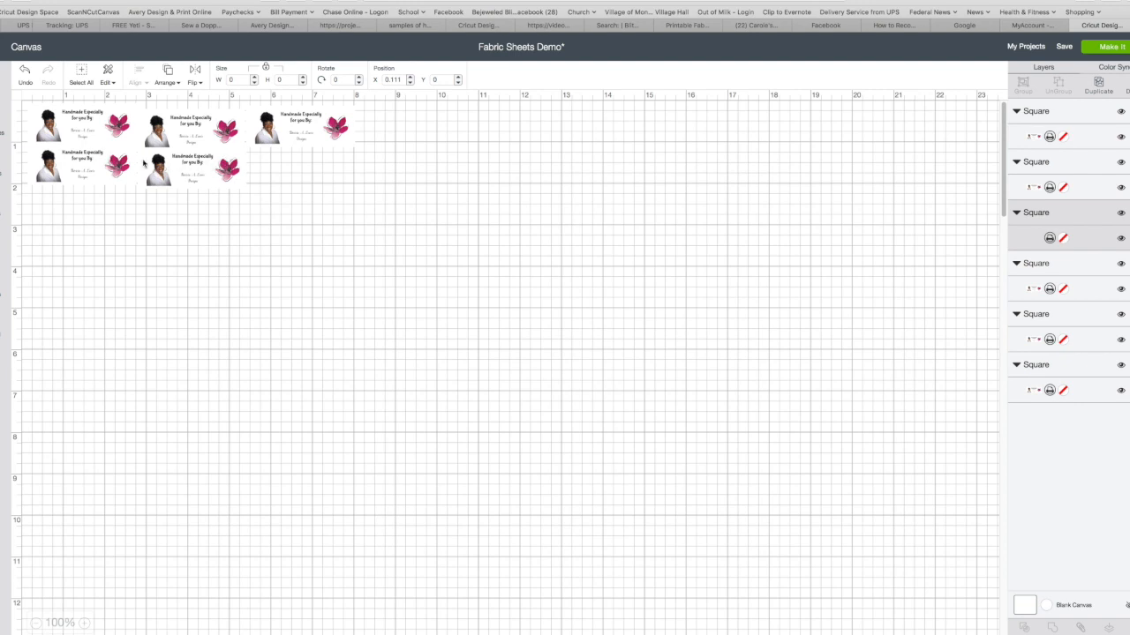
Check the positions of the two middle labels and the first column's labels by selecting them one at a time
click(192, 174)
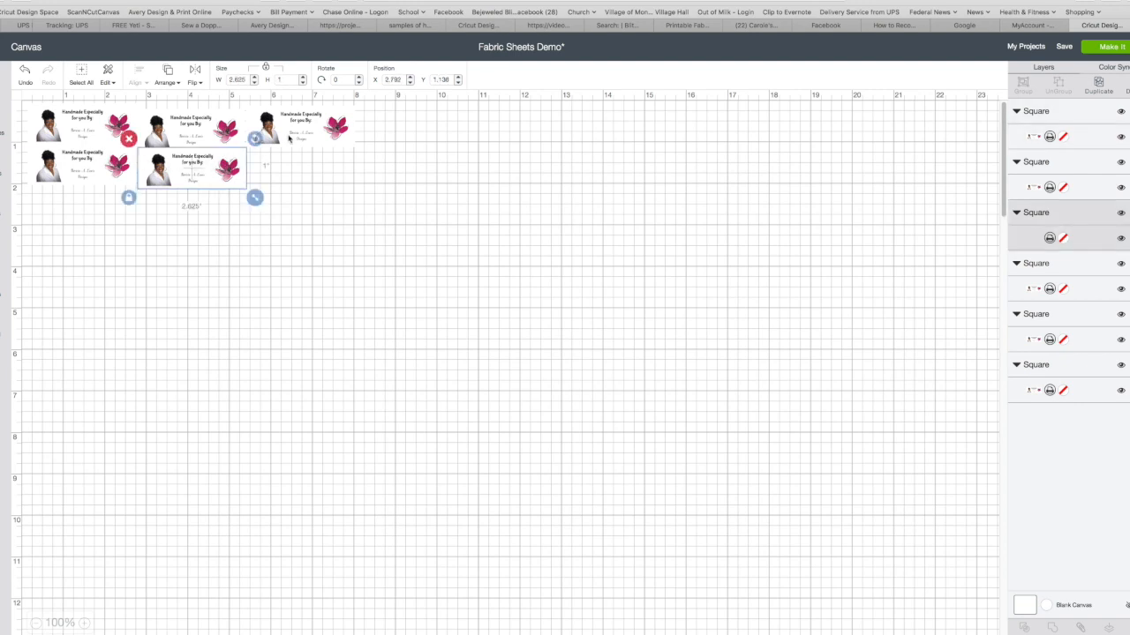
click(234, 133)
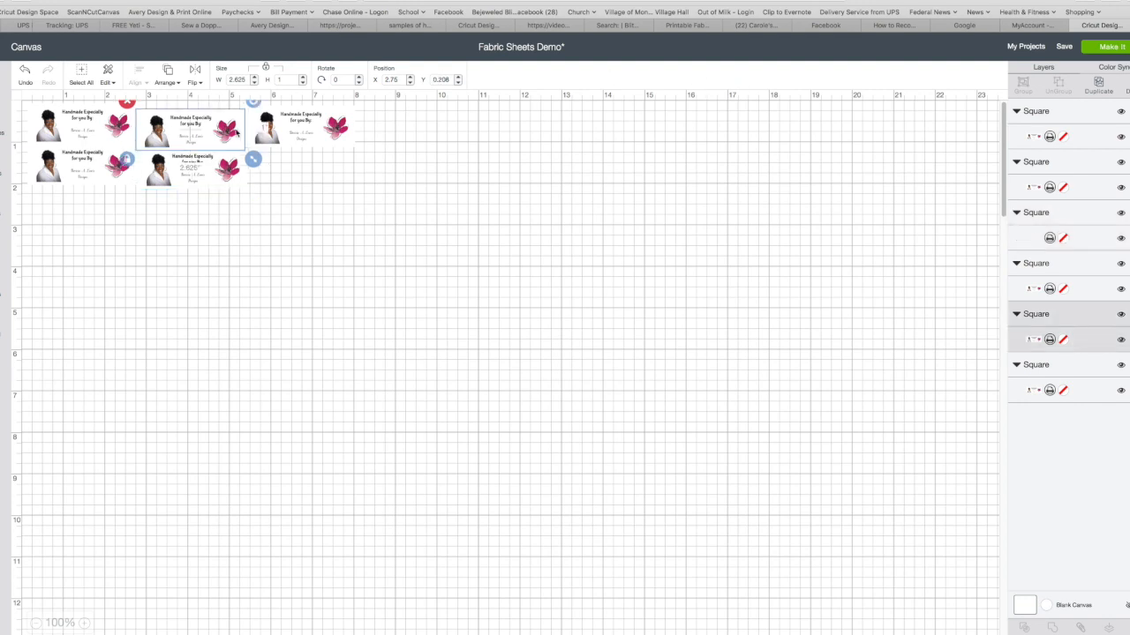
click(186, 161)
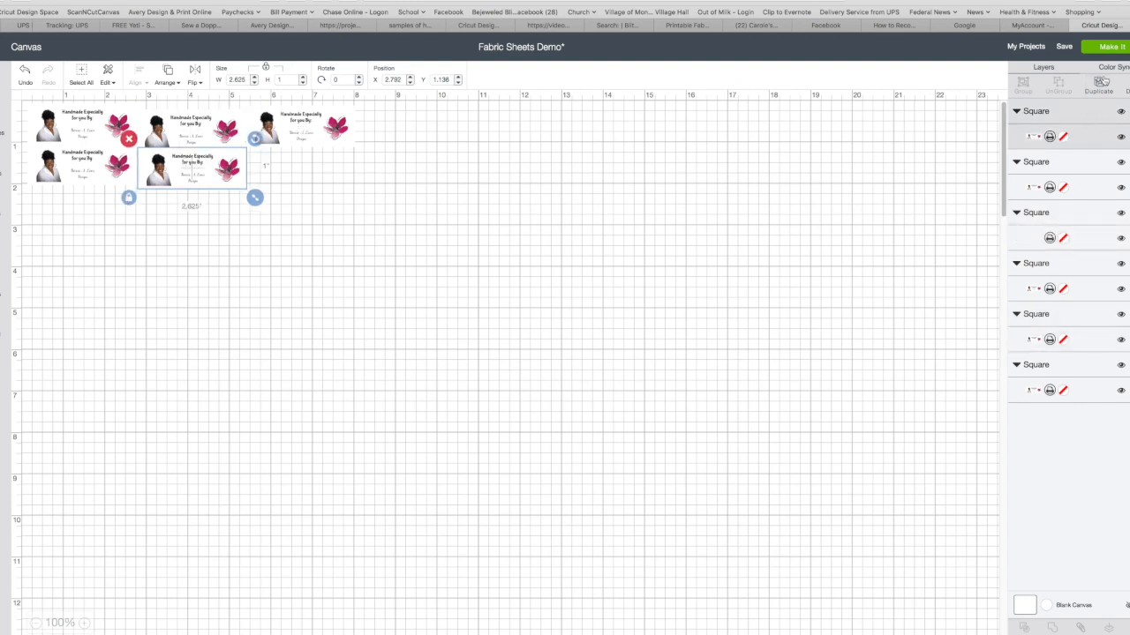
click(324, 213)
click(167, 181)
click(50, 162)
click(81, 128)
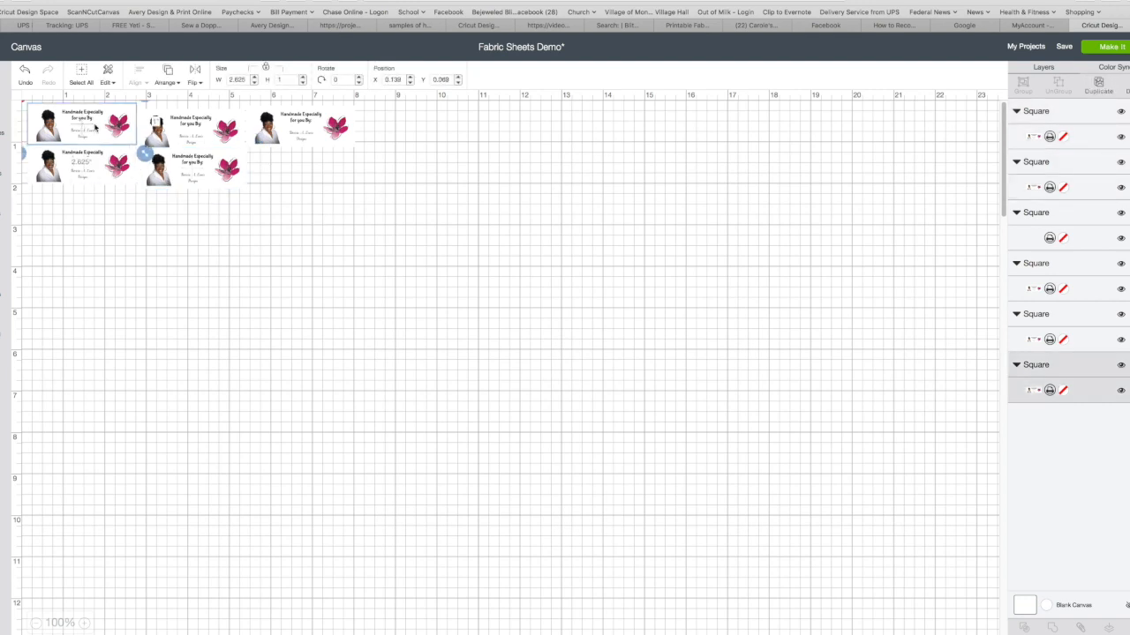
Nudge the second row's first label to about X 0.139, Y 1.097 and its middle label to about X 2.792, Y 1.122
click(150, 212)
mouse_move(82, 171)
mouse_down()
mouse_move(137, 172)
mouse_move(66, 172)
mouse_move(83, 173)
mouse_up()
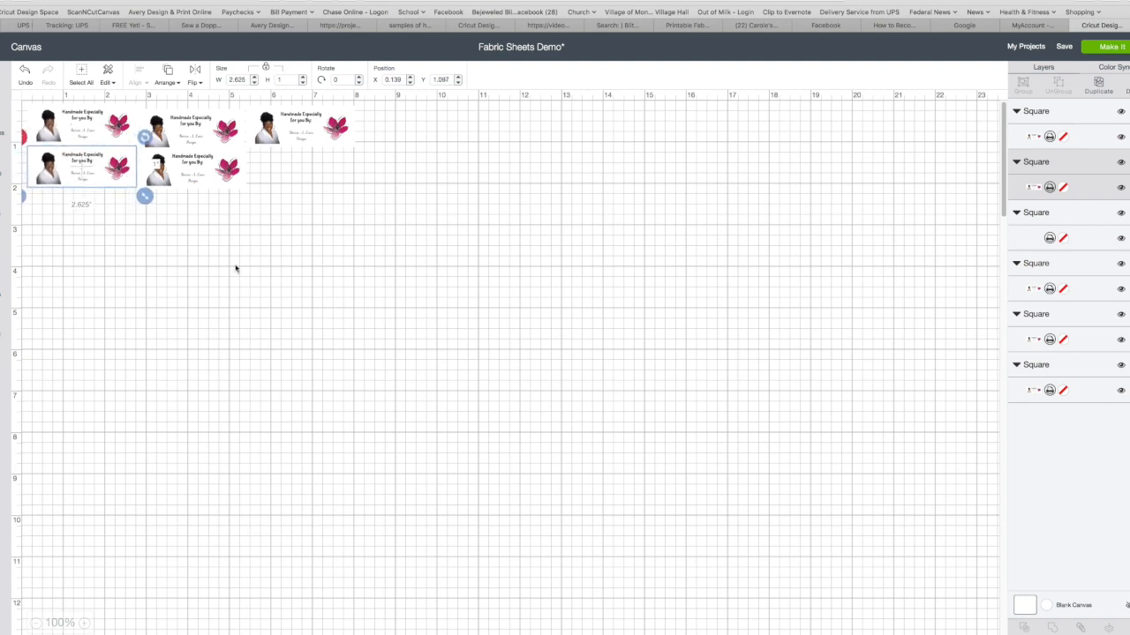
click(235, 264)
click(207, 177)
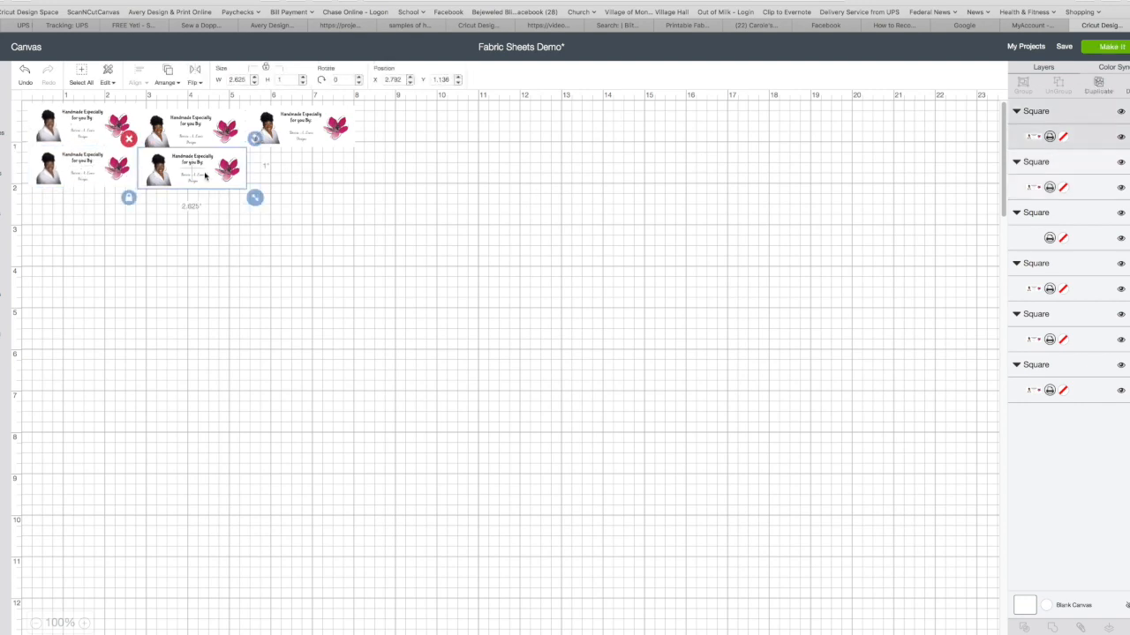
click(261, 219)
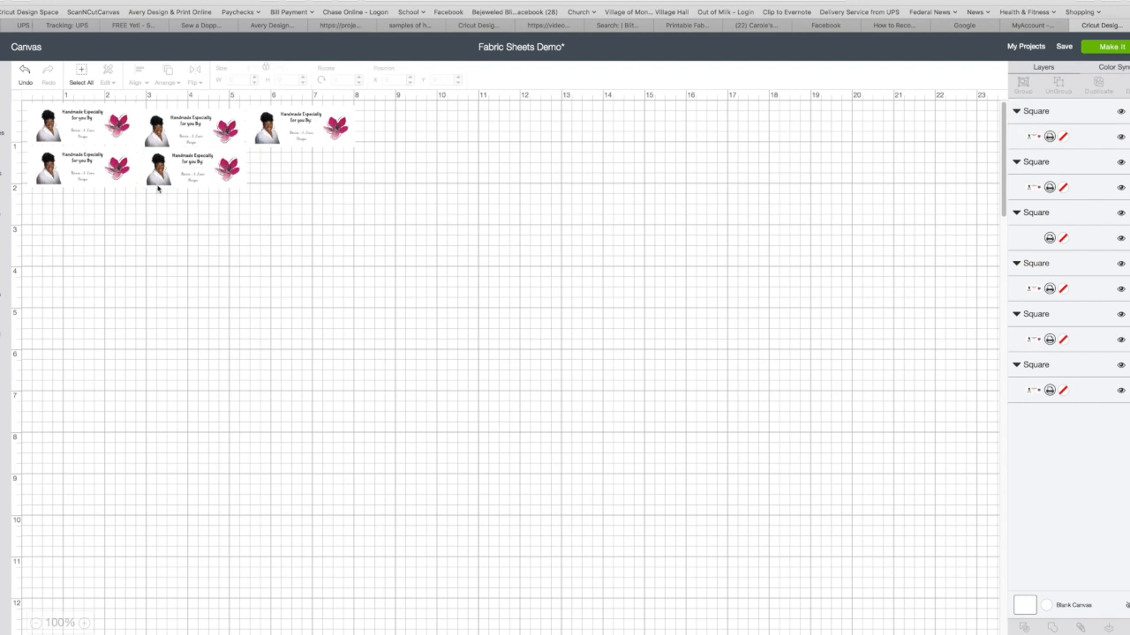
Compare the alignment of the second row's labels with each other and with the first row's first label
click(98, 180)
shift+click(186, 177)
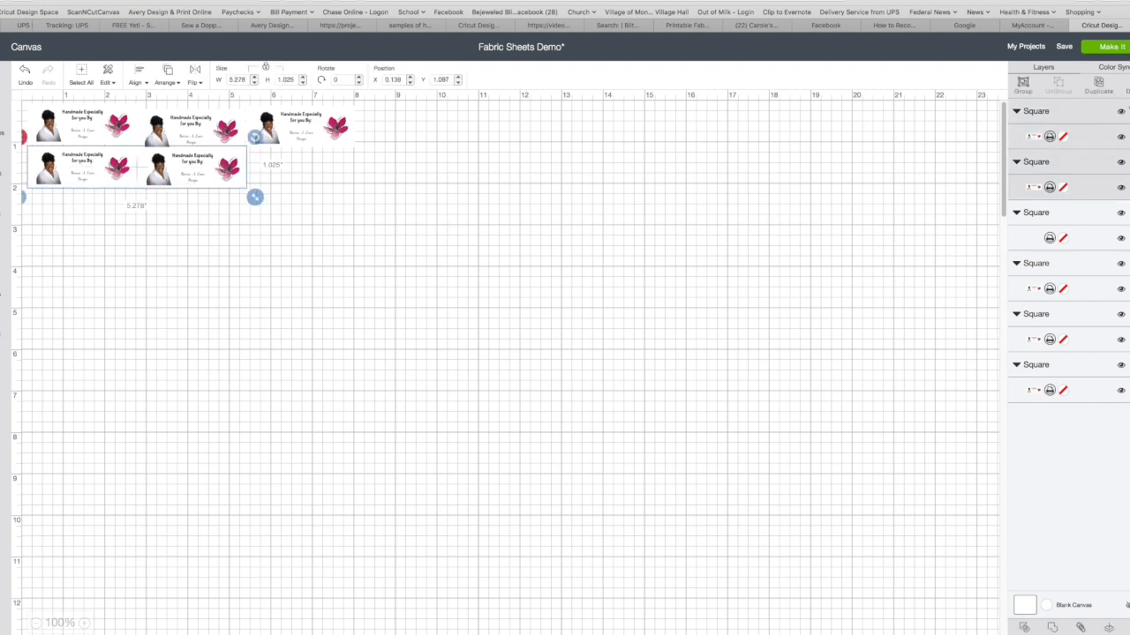
click(265, 266)
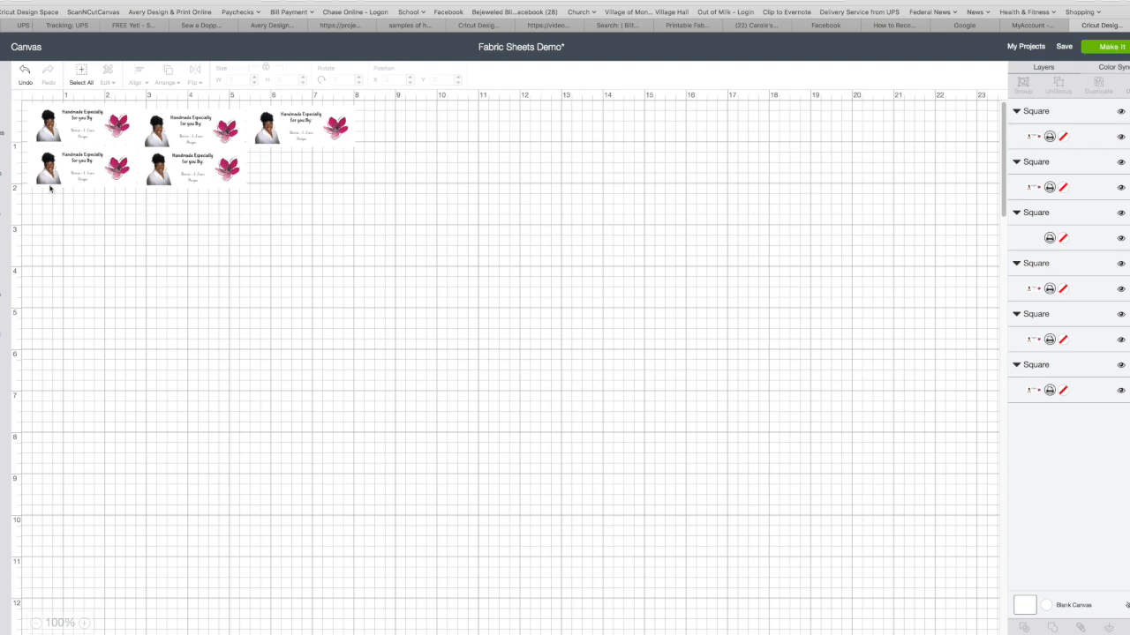
click(50, 127)
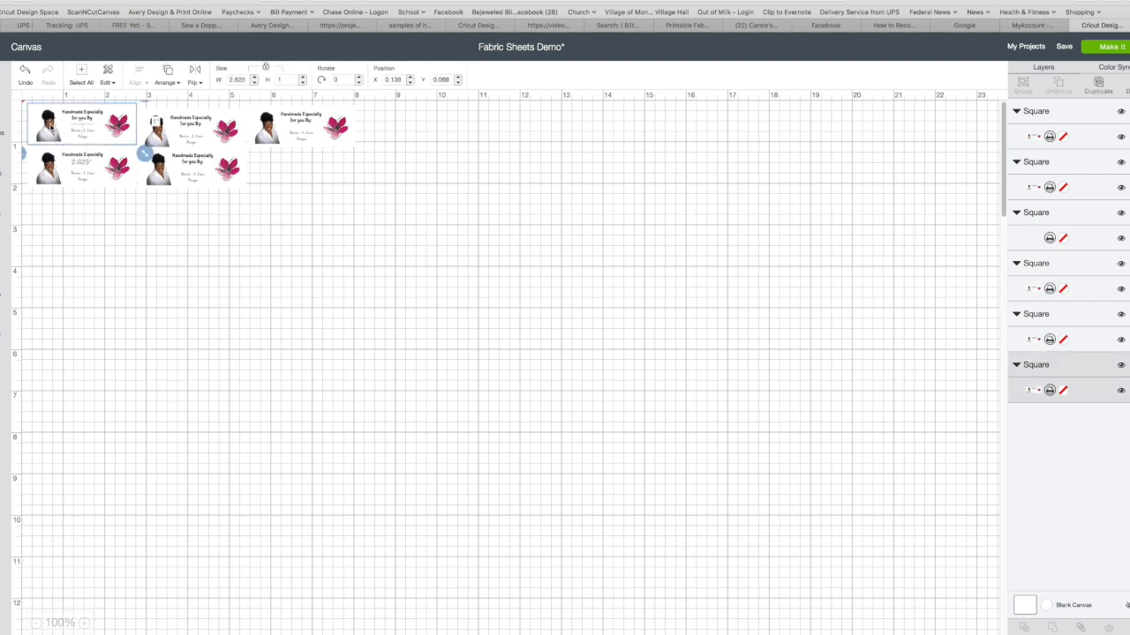
click(216, 180)
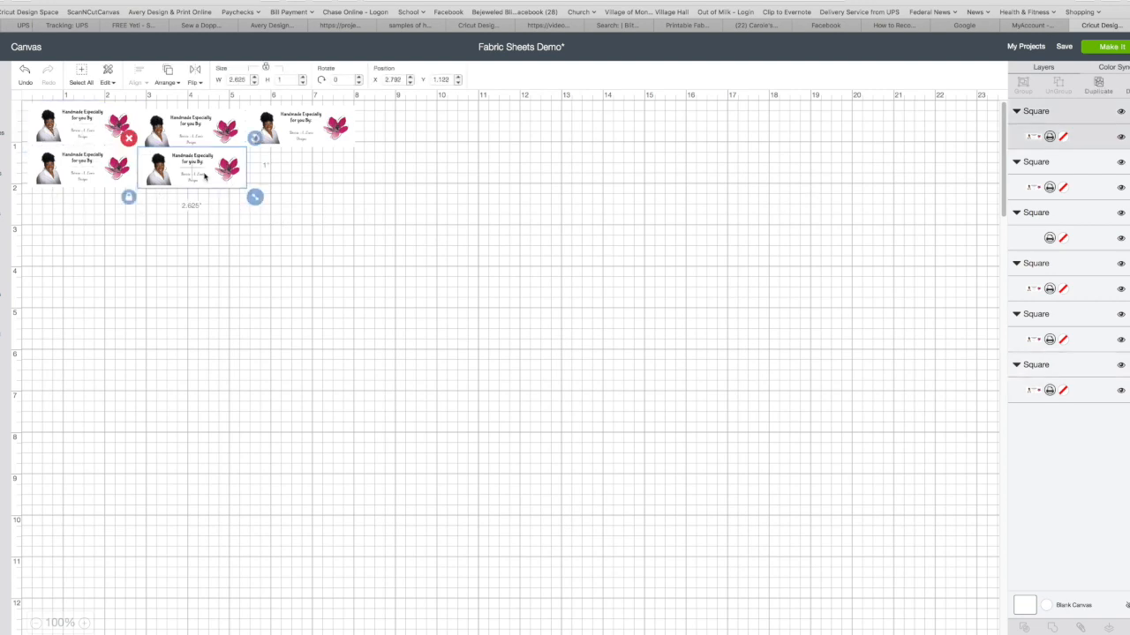
click(334, 244)
key(ctrl+a)
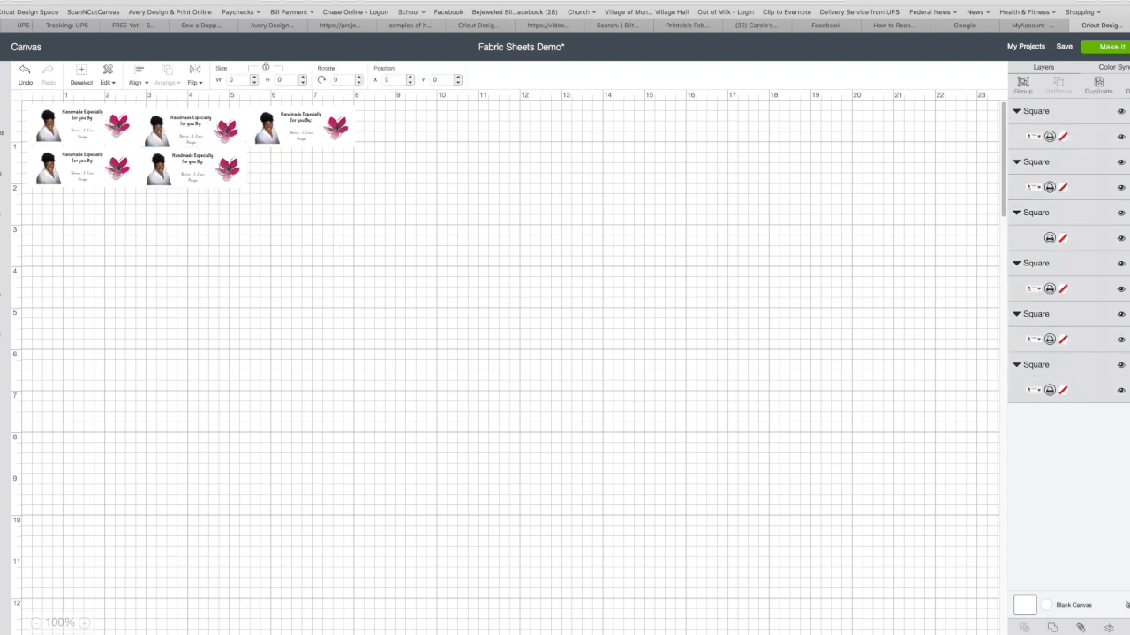
drag(280, 196, 32, 101)
click(37, 116)
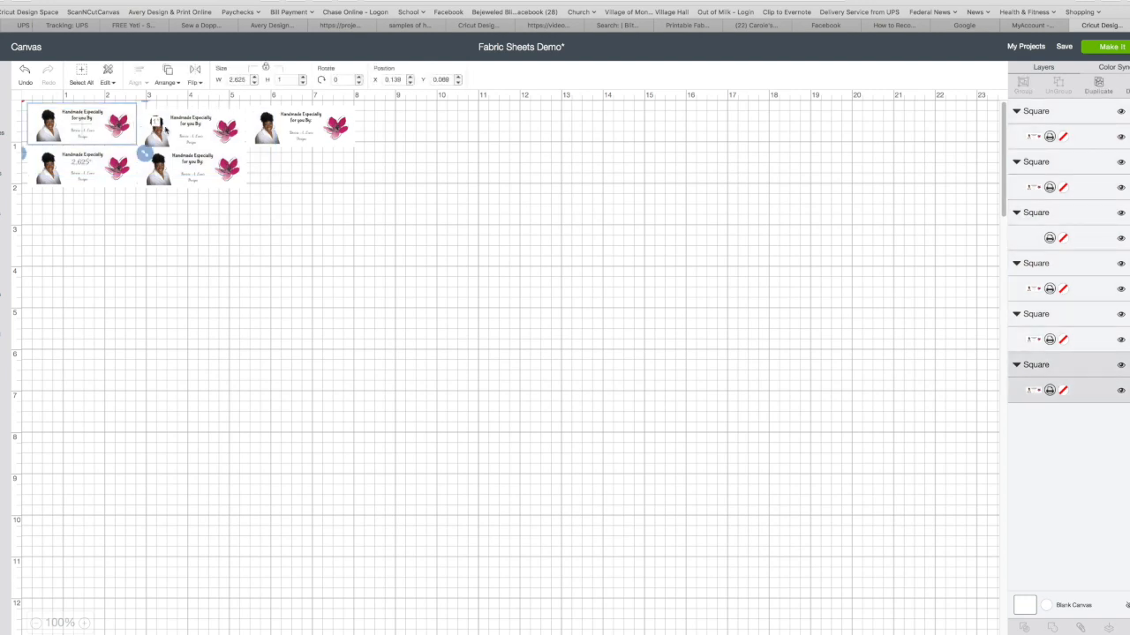
shift+click(168, 132)
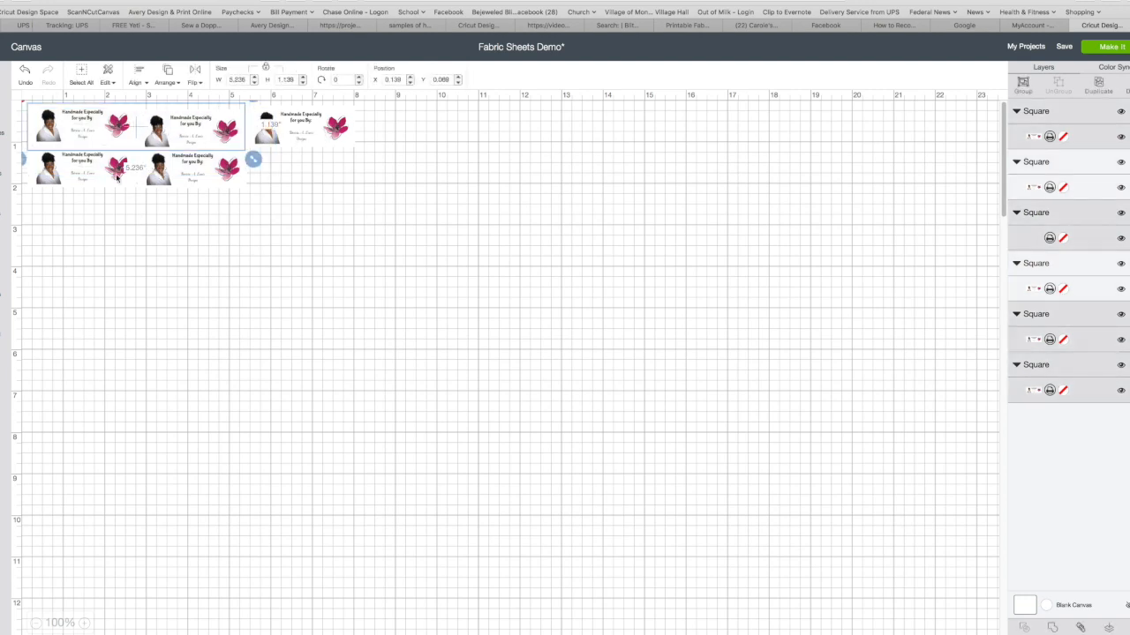
click(1070, 265)
click(349, 191)
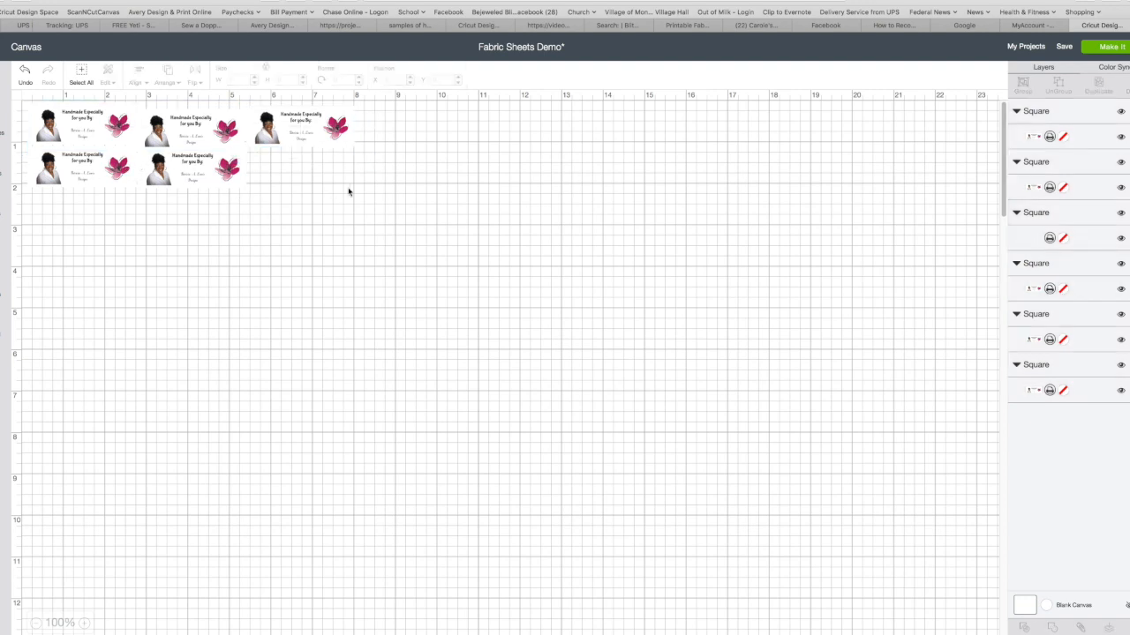
key(ctrl+a)
click(370, 223)
Select all the labels and the blank square, attach them together, and clear the selection
click(82, 73)
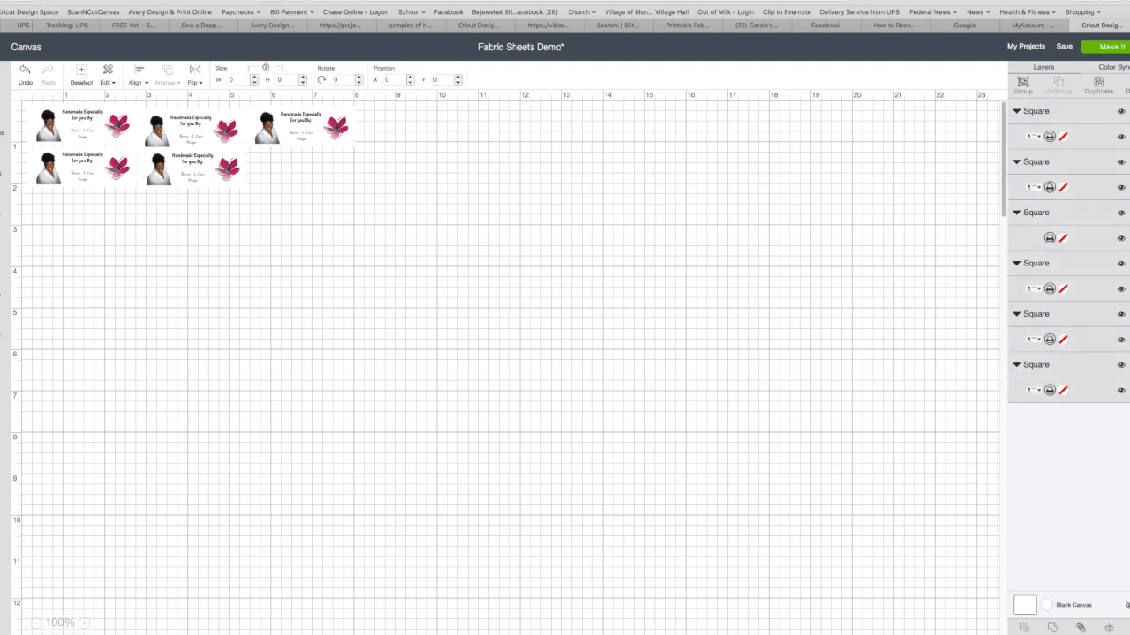
click(1080, 627)
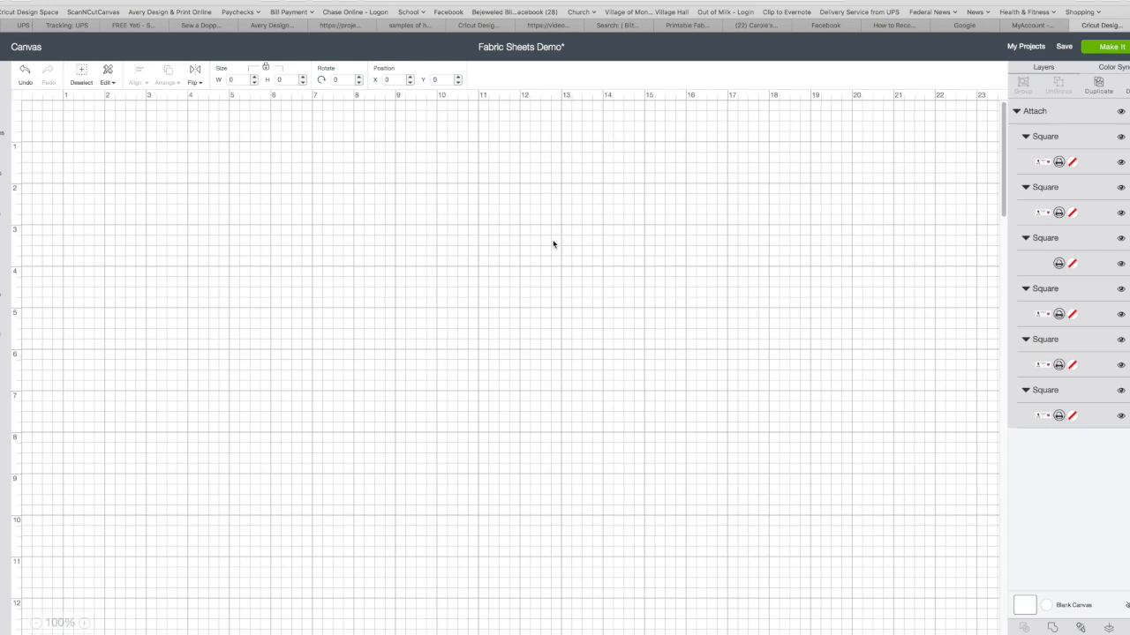
click(547, 208)
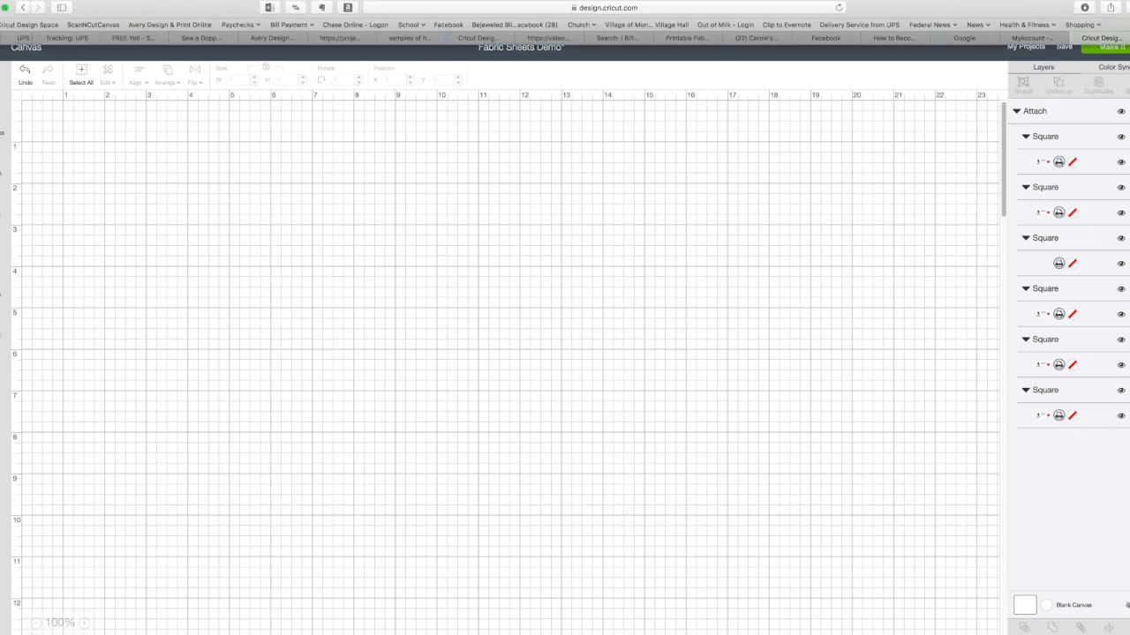
Switch the computer's Wi-Fi connection to the xfinitywifi network
click(977, 0)
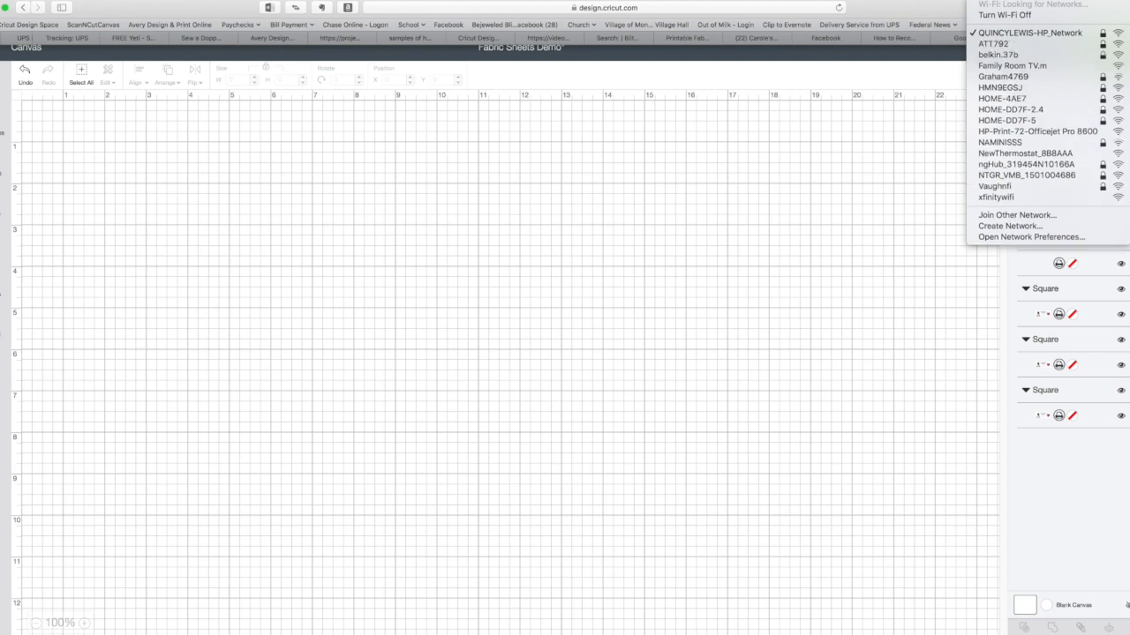
click(777, 152)
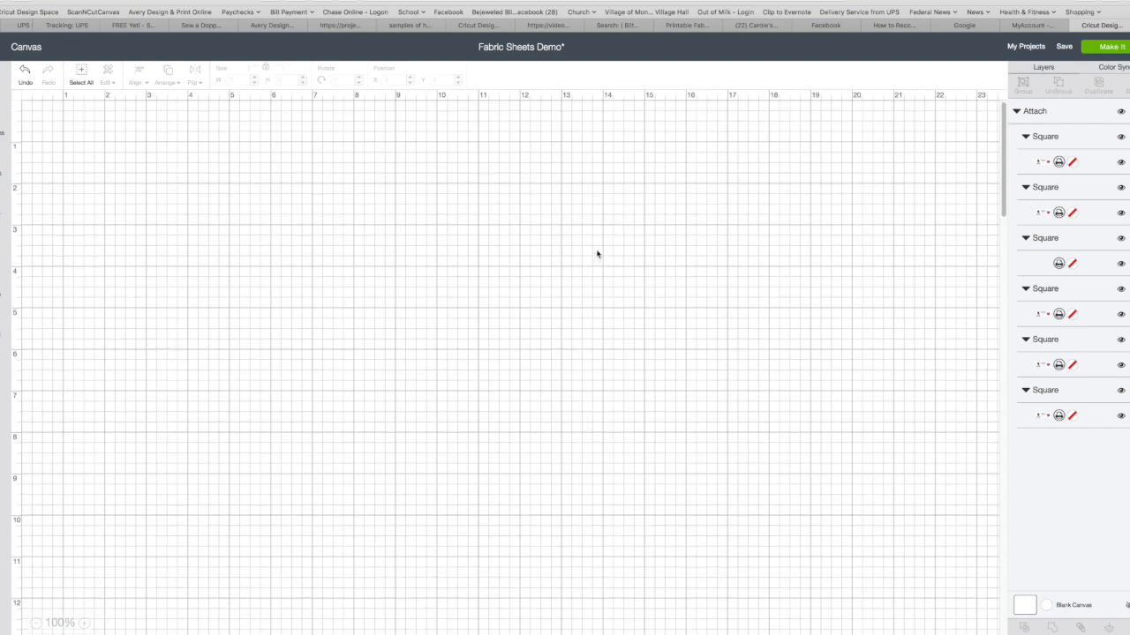
mouse_move(750, 1)
click(976, 1)
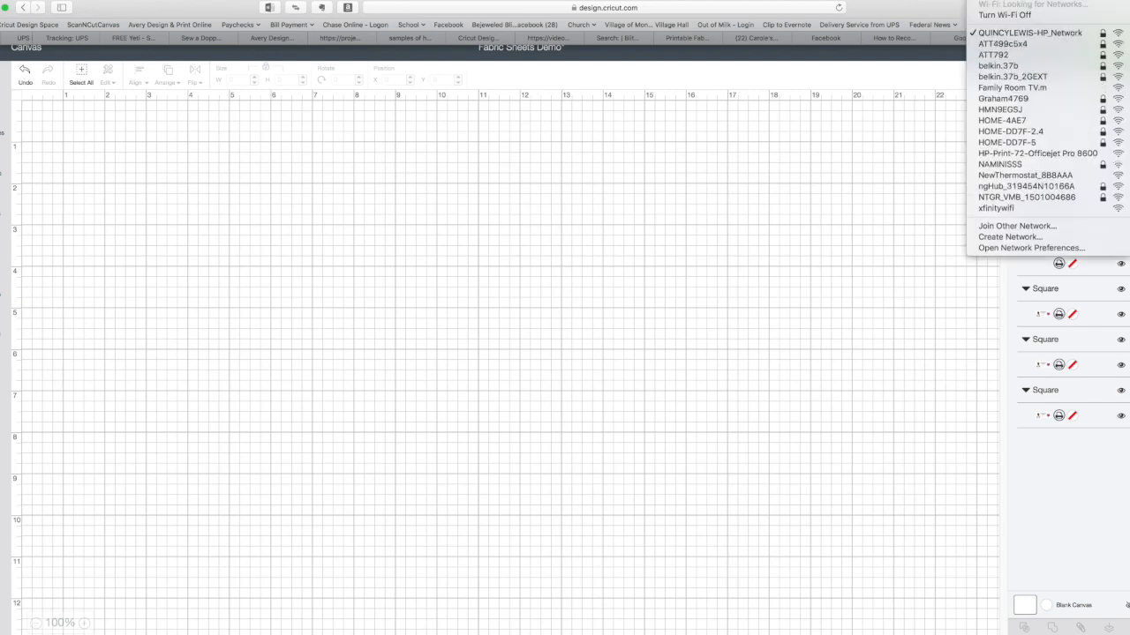
click(994, 207)
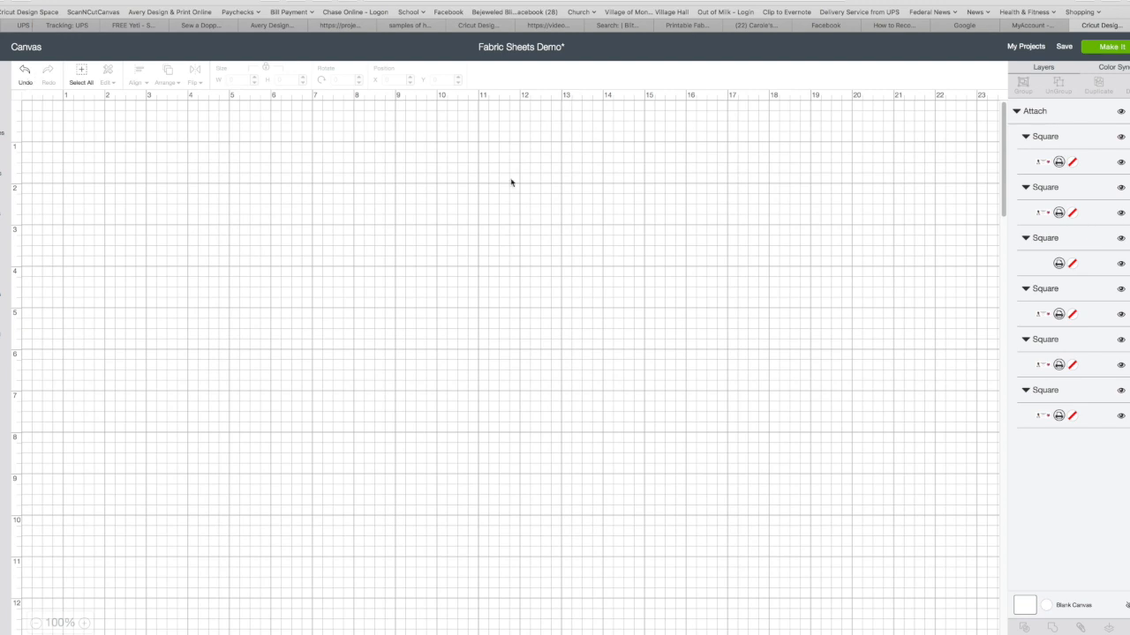
Send the attached label project to mat preparation
click(1111, 46)
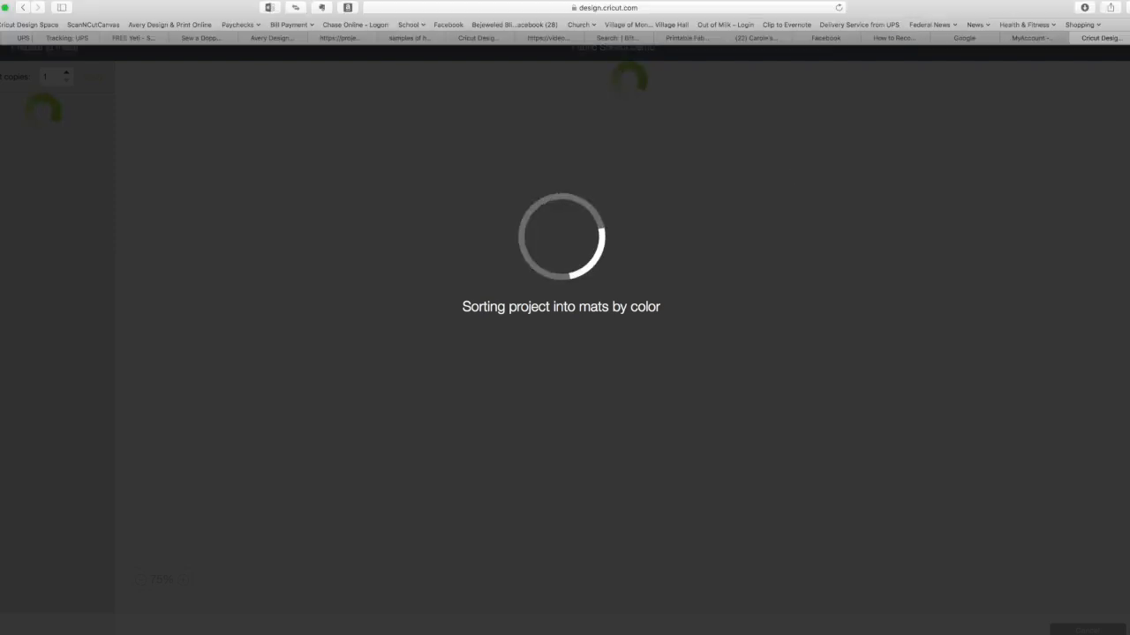
Switch the computer's Wi-Fi back to the secured HP network used before xfinitywifi
click(974, 7)
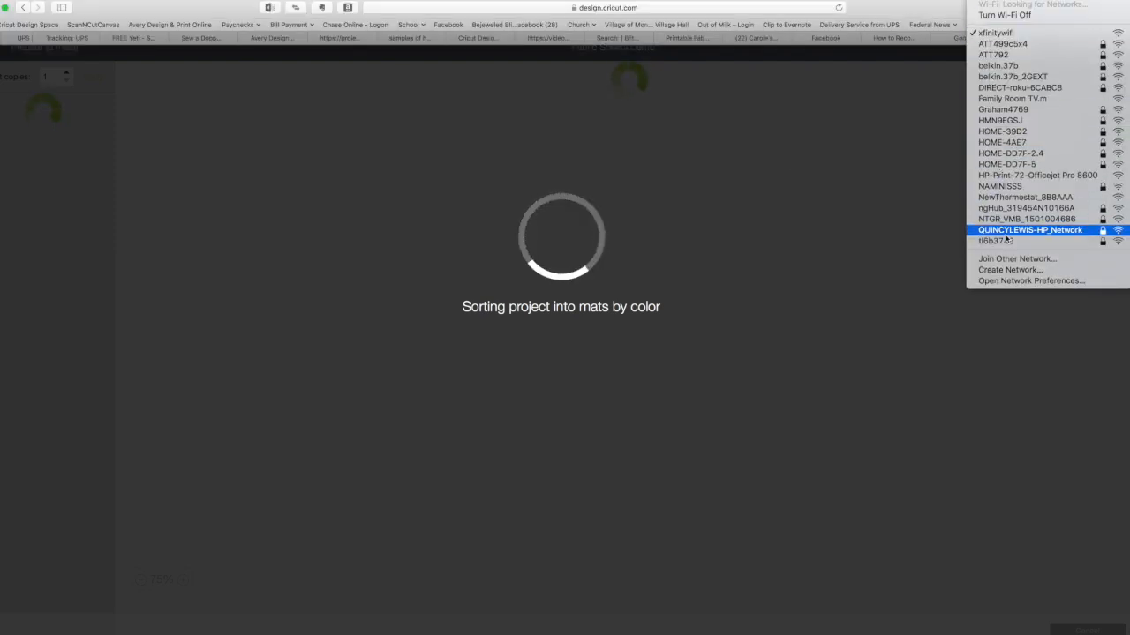
click(1007, 232)
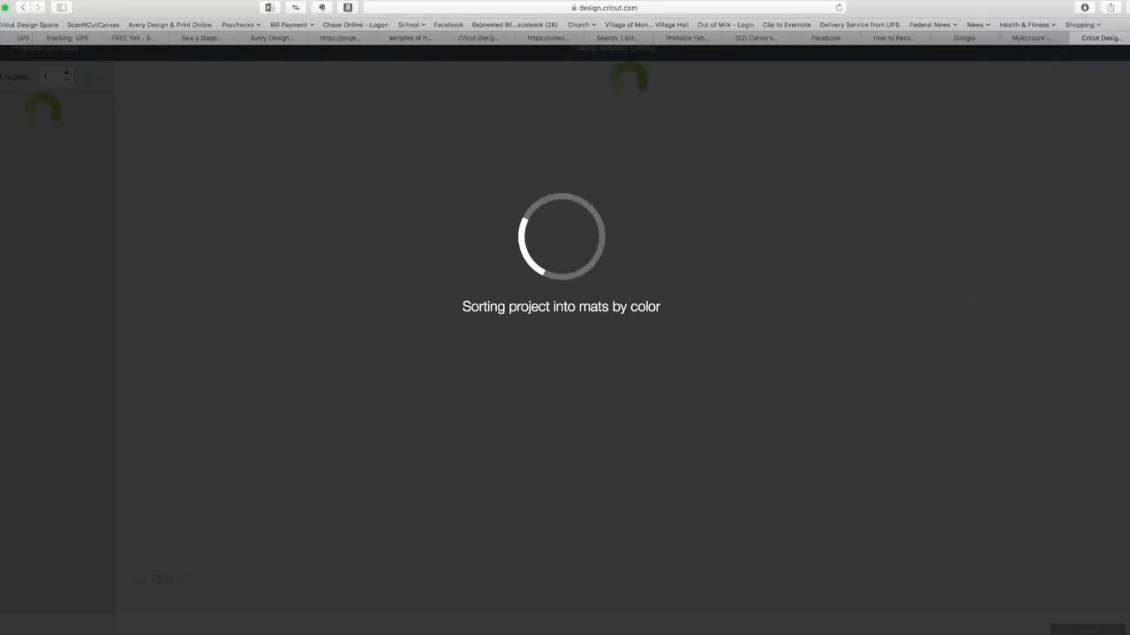